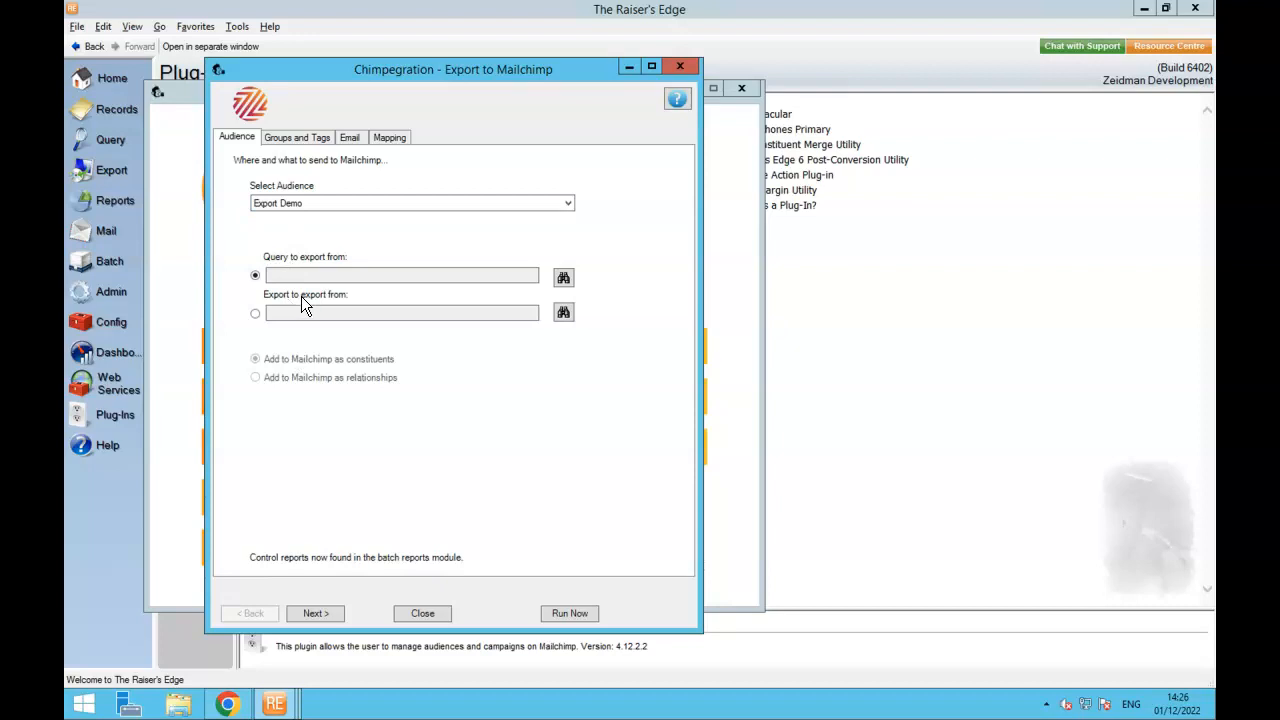
# Step: Choose the Mailchimp Demo query as the query to export from
pyautogui.click(564, 278)
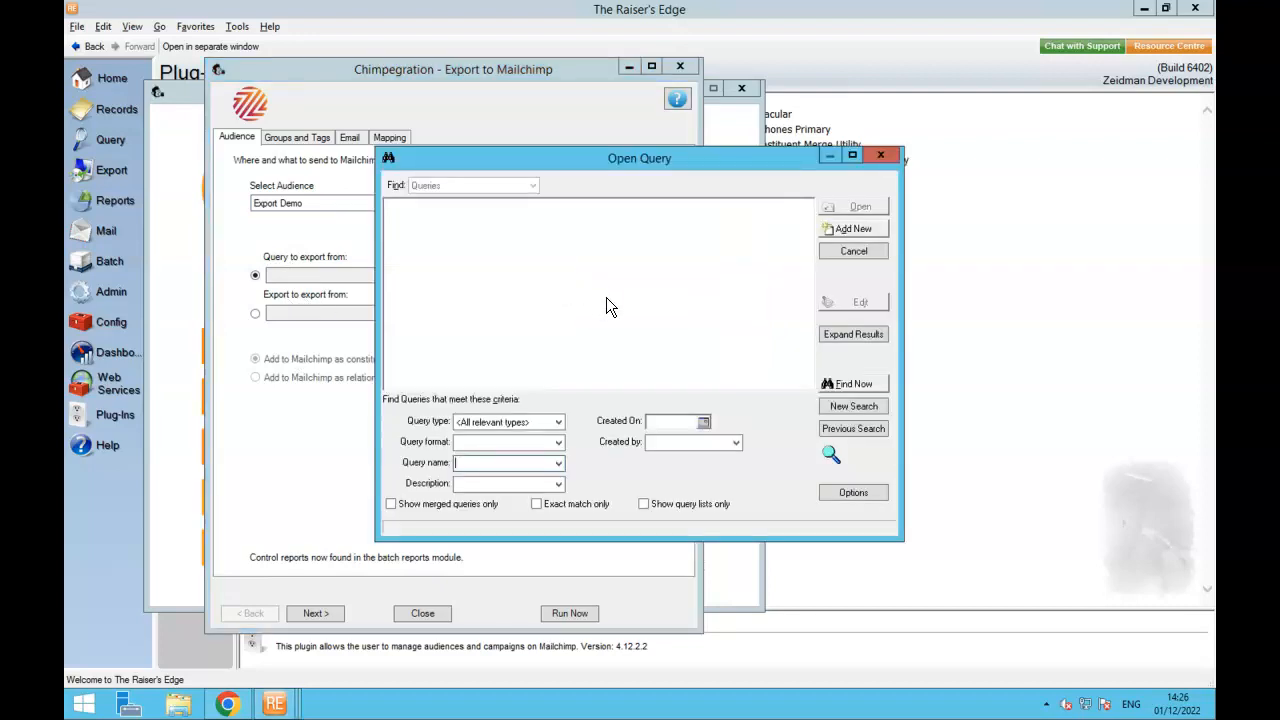
pyautogui.click(861, 383)
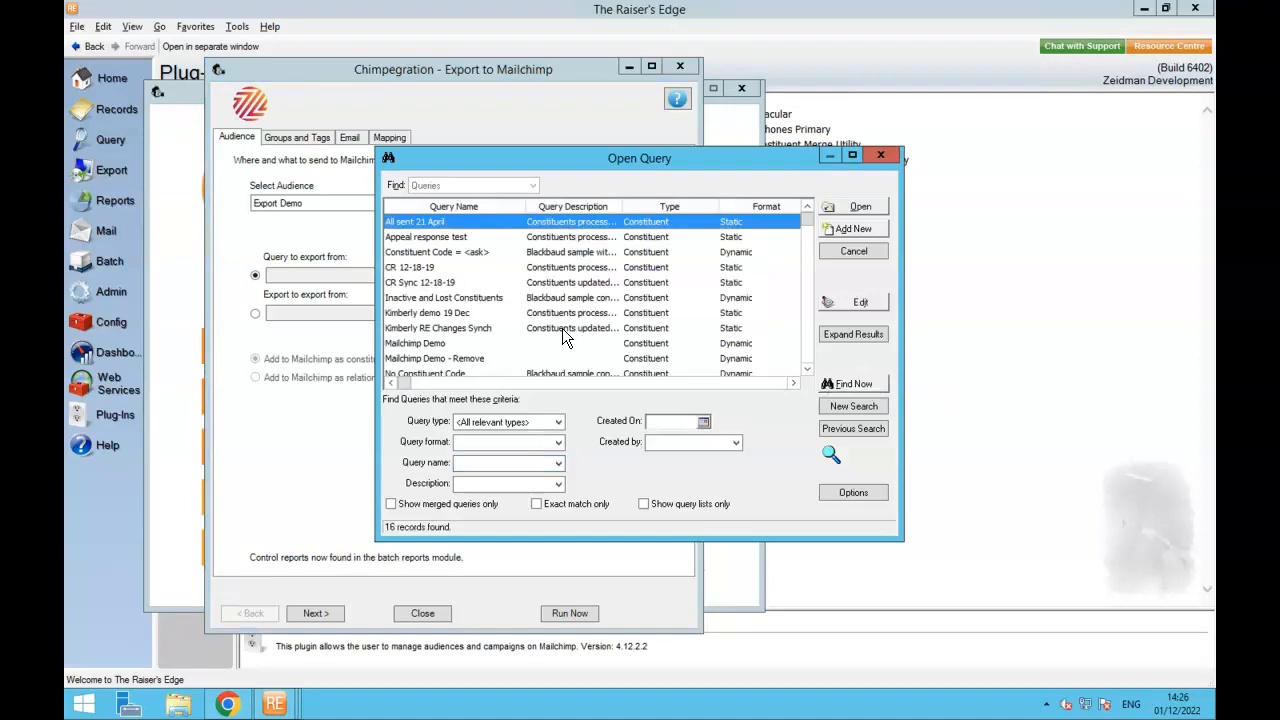
pyautogui.click(426, 341)
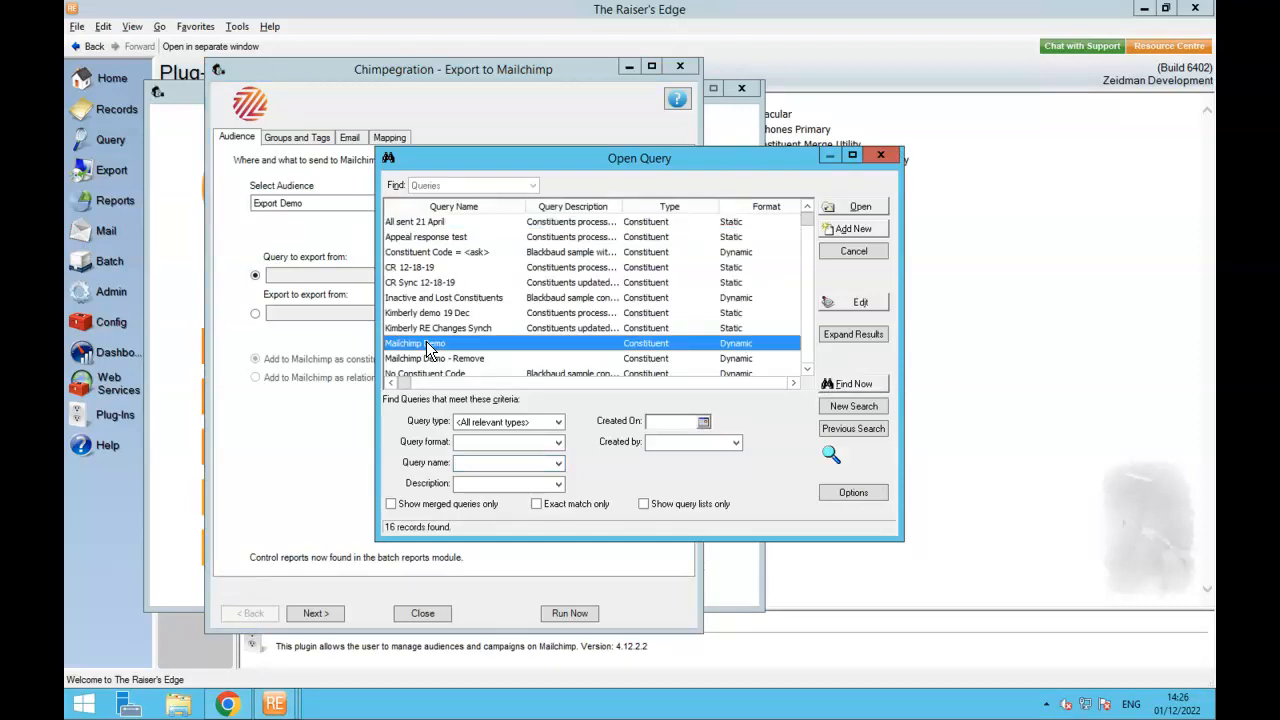
pyautogui.click(850, 207)
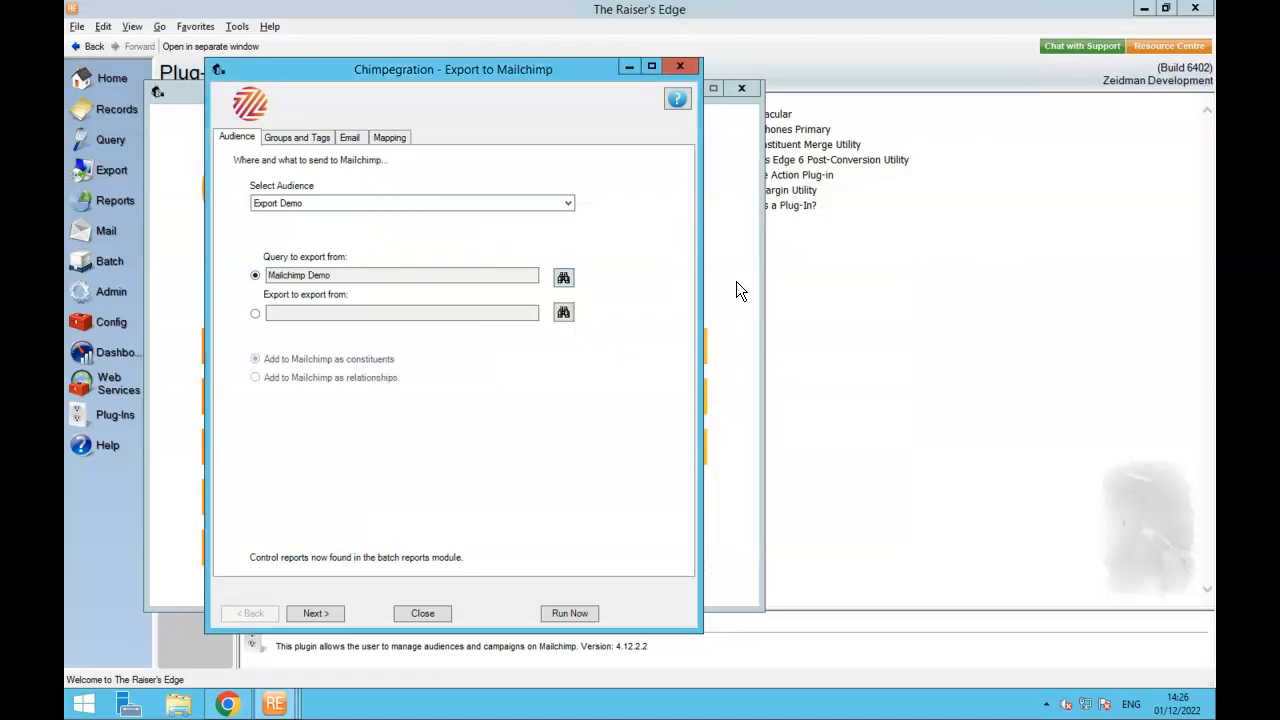
# Step: Assign the Cats group from the Favourite Animal grouping and set it to replace existing groups
pyautogui.click(317, 614)
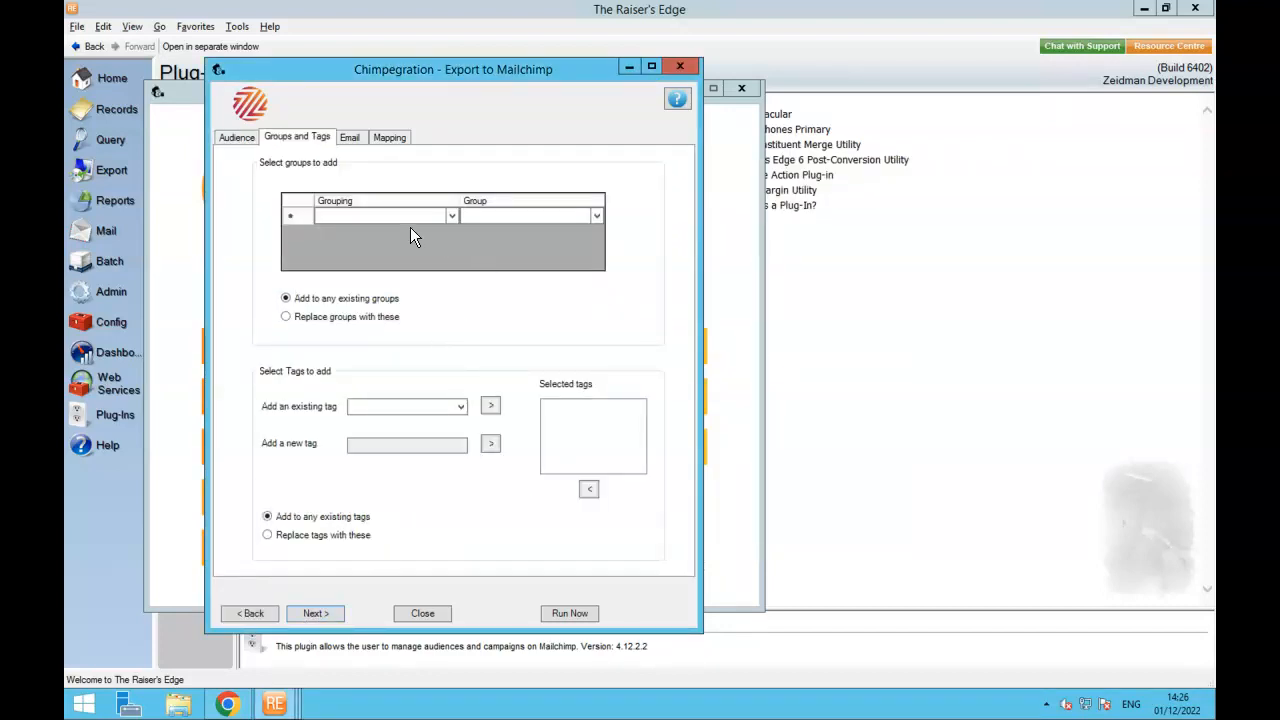
pyautogui.click(449, 216)
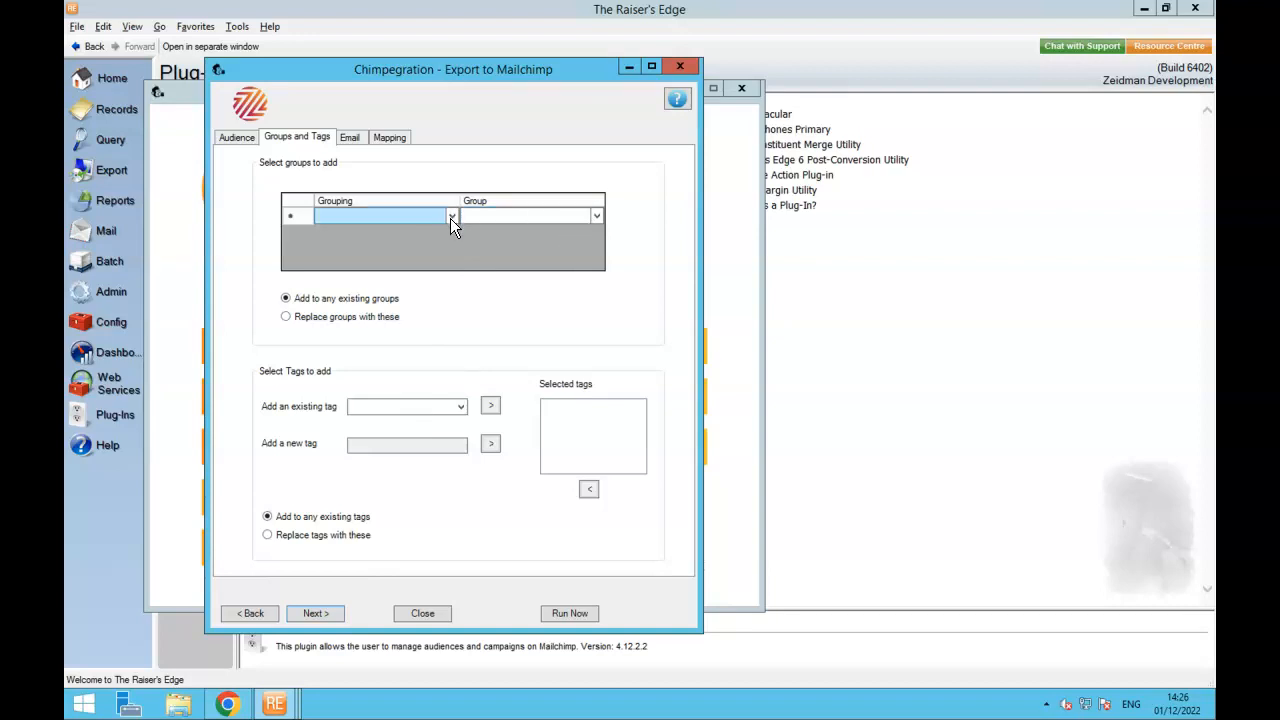
pyautogui.click(450, 218)
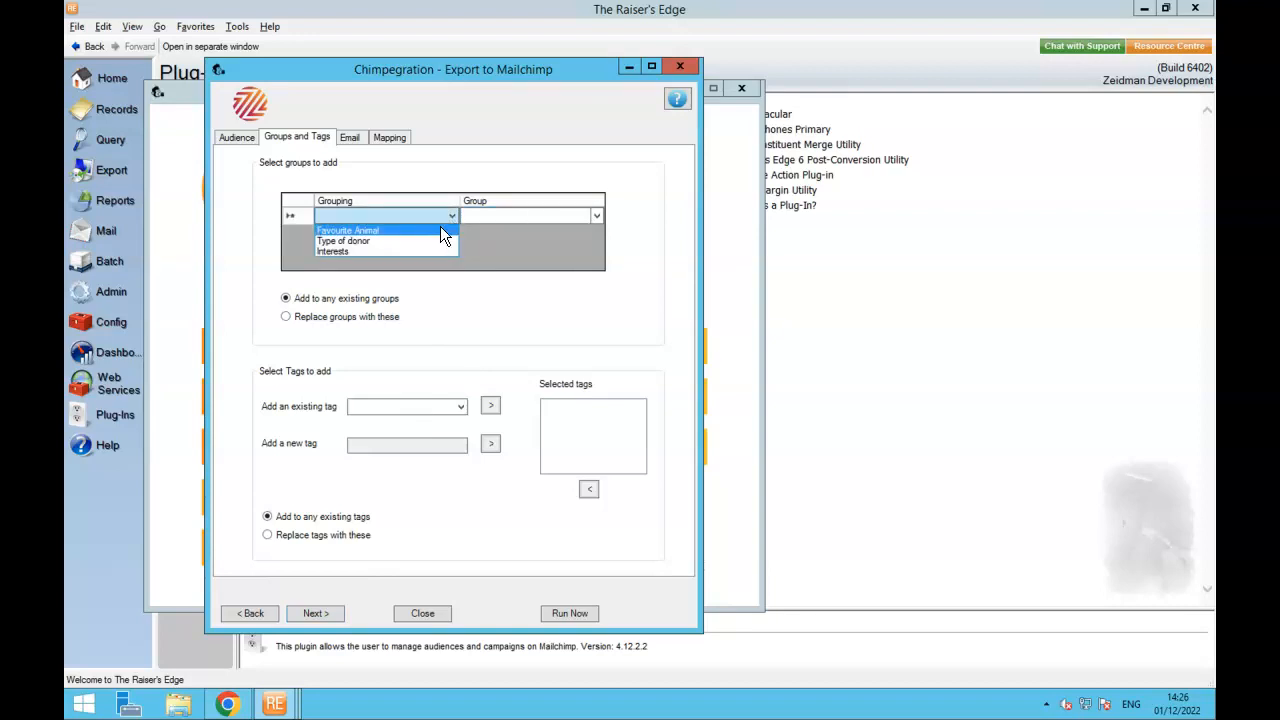
pyautogui.click(433, 226)
pyautogui.click(595, 217)
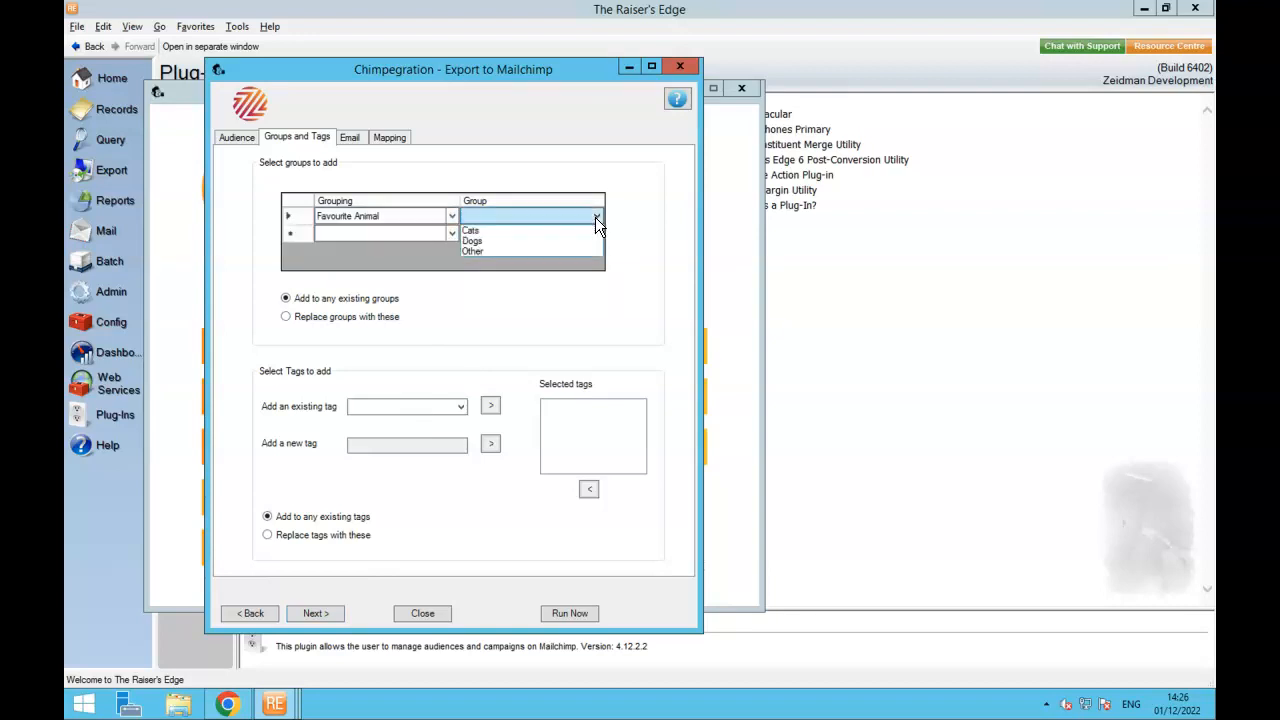
pyautogui.click(516, 235)
pyautogui.click(286, 317)
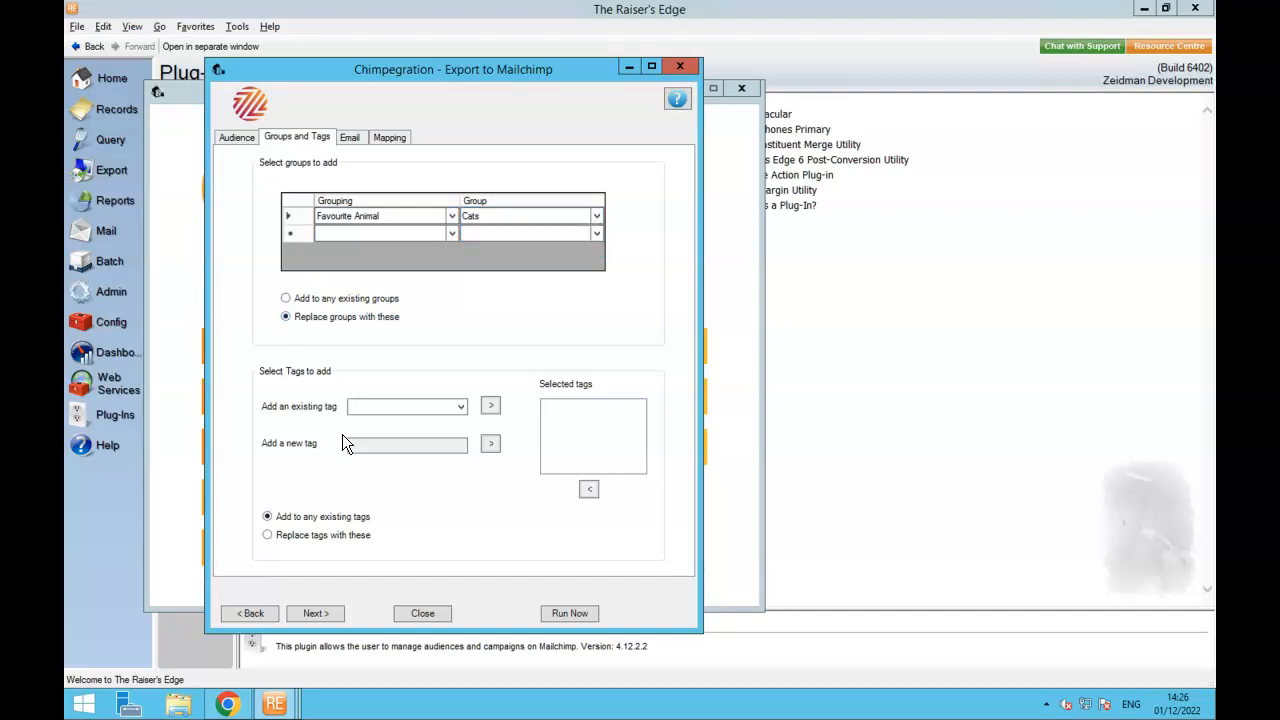
# Step: Add the existing Donor tag to the selected tags for the export
pyautogui.click(463, 406)
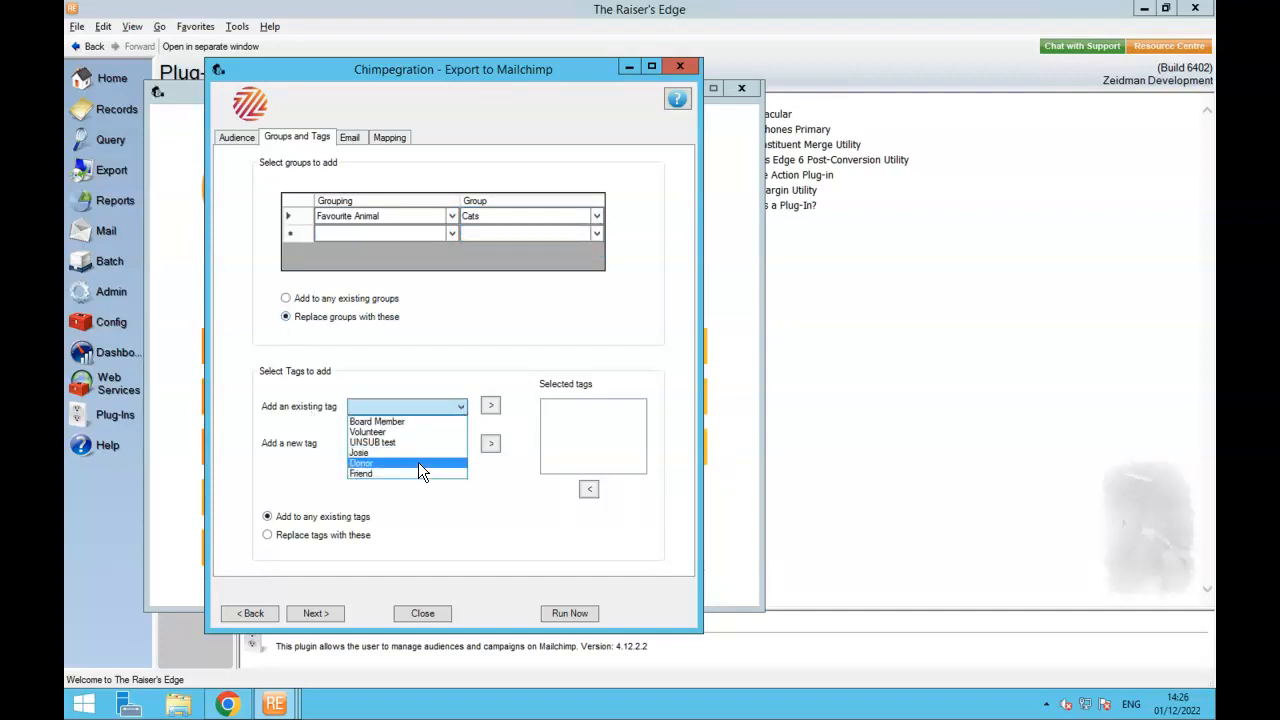
pyautogui.click(418, 463)
pyautogui.click(490, 408)
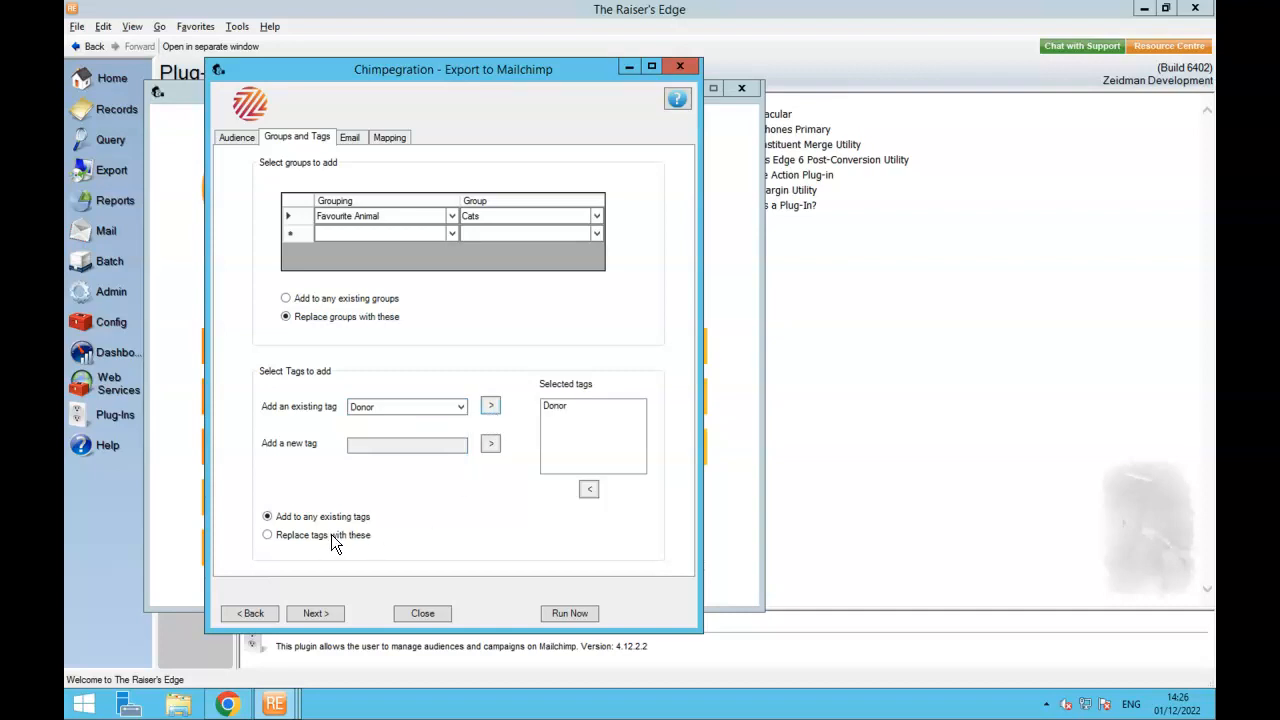
# Step: Keep the default email options and map Preferred Email Number, First Name, Surname and Birth Date to Email Address, First Name, Last Name and Birthdate
pyautogui.click(320, 613)
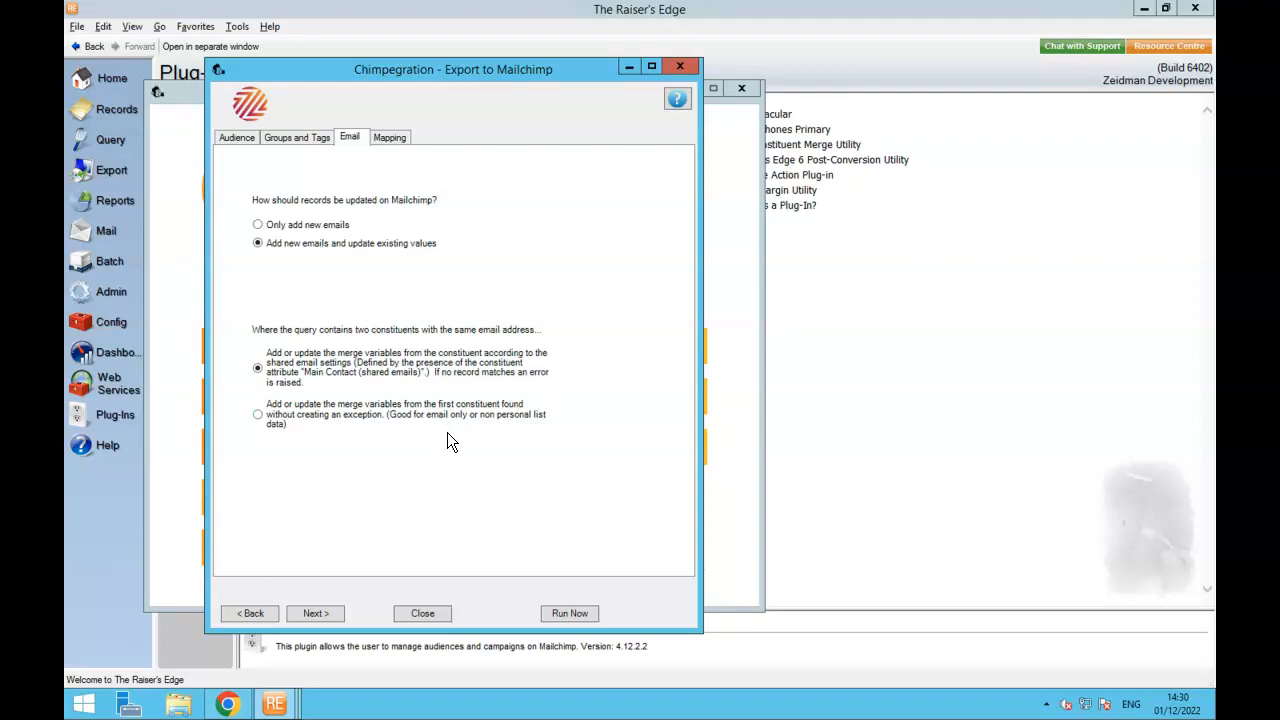
pyautogui.click(330, 614)
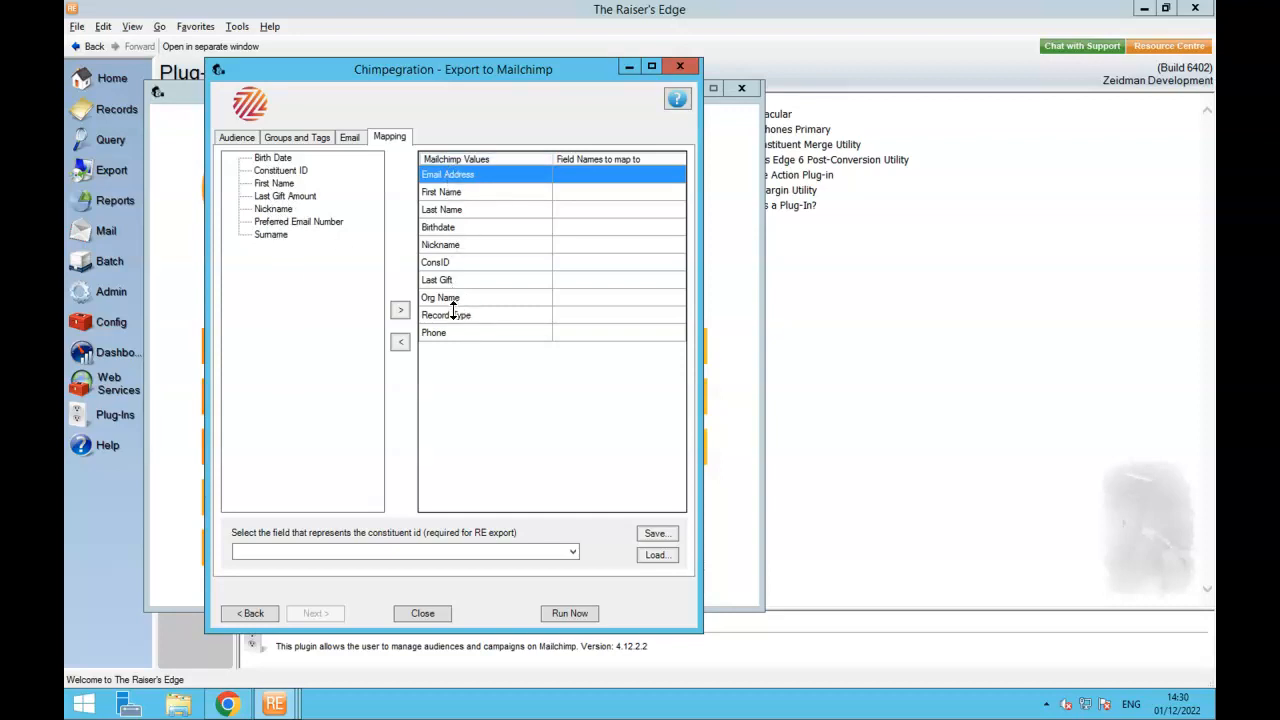
pyautogui.doubleClick(302, 222)
pyautogui.doubleClick(270, 183)
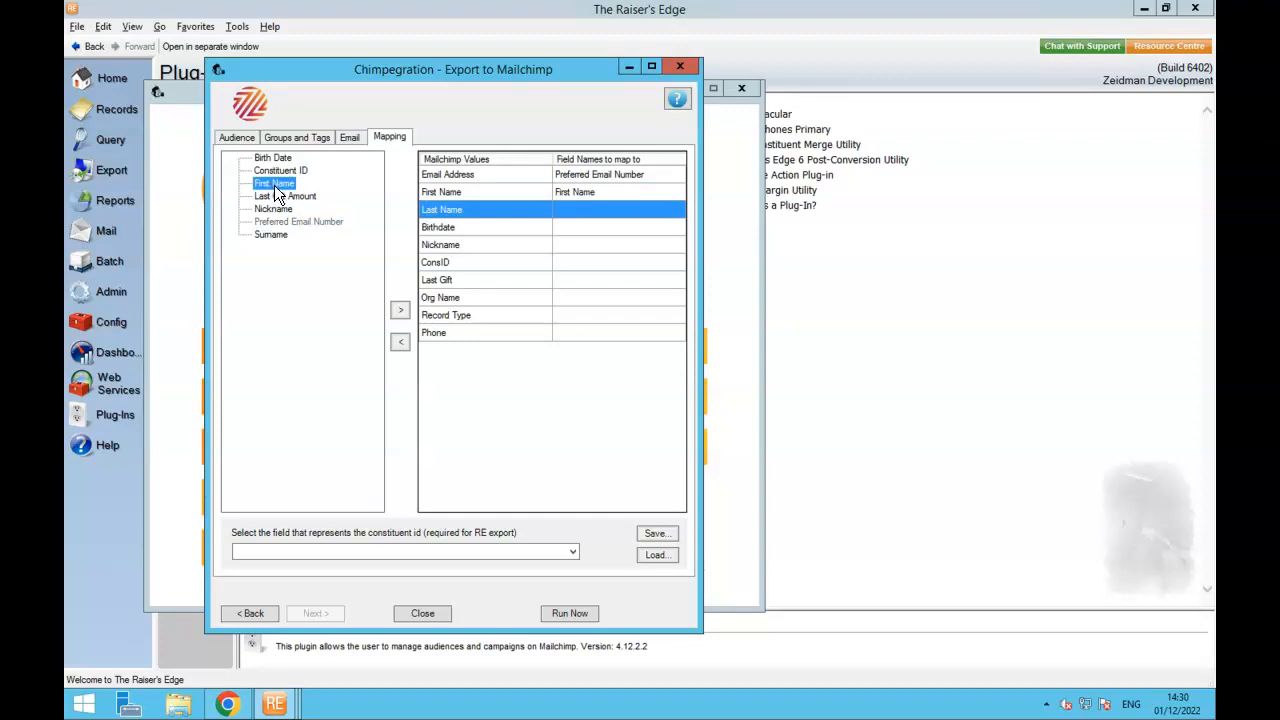
pyautogui.doubleClick(275, 236)
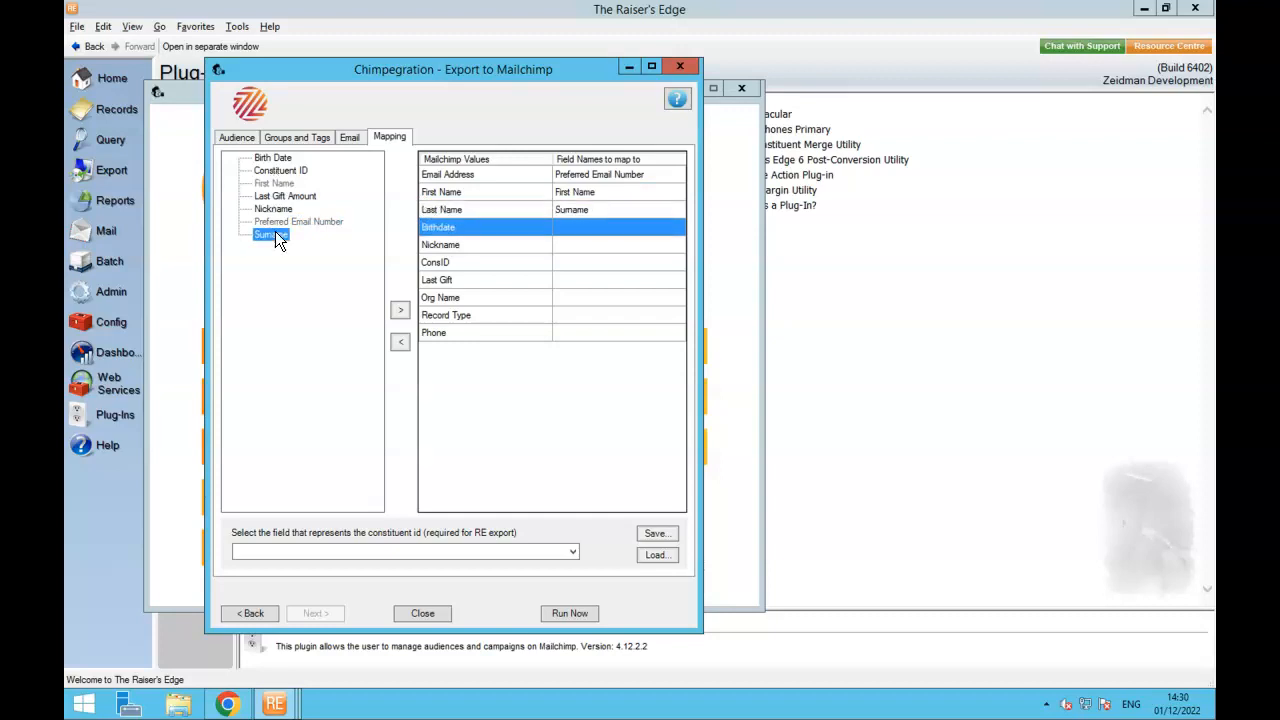
pyautogui.doubleClick(280, 158)
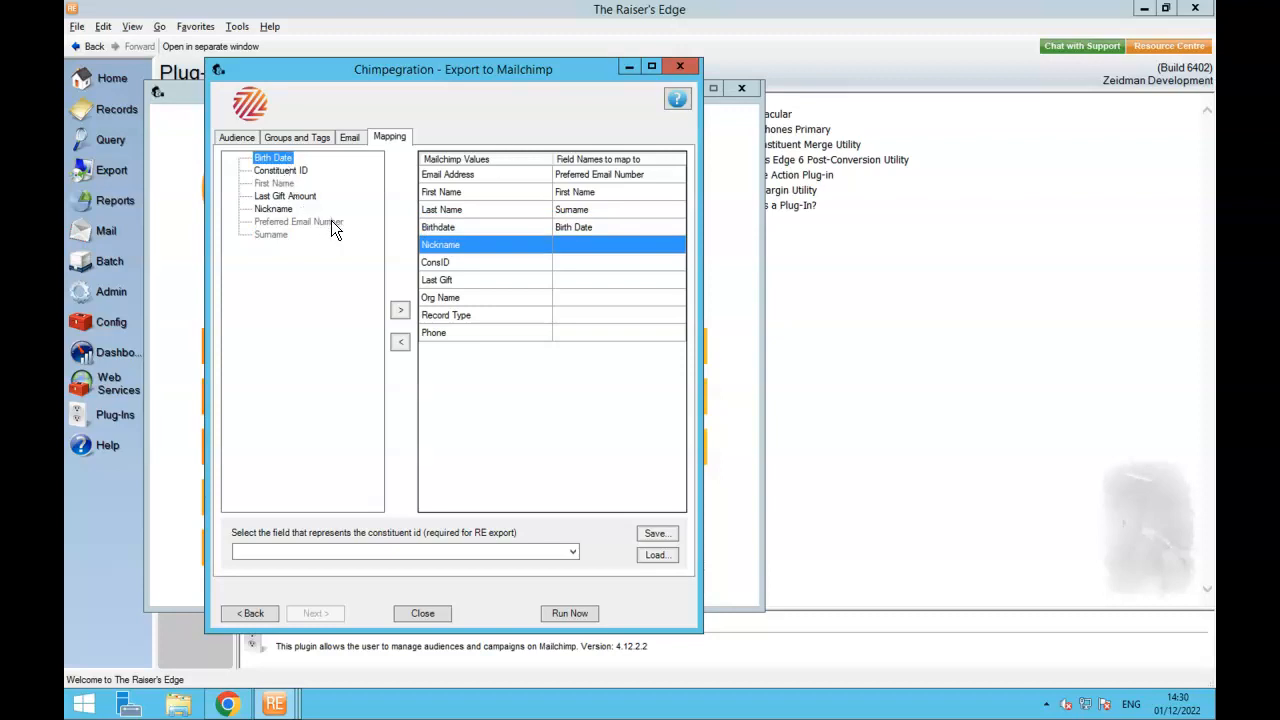
# Step: Map Constituent ID to ConsID and Last Gift Amount to Last Gift, and run the export
pyautogui.click(422, 262)
pyautogui.doubleClick(280, 170)
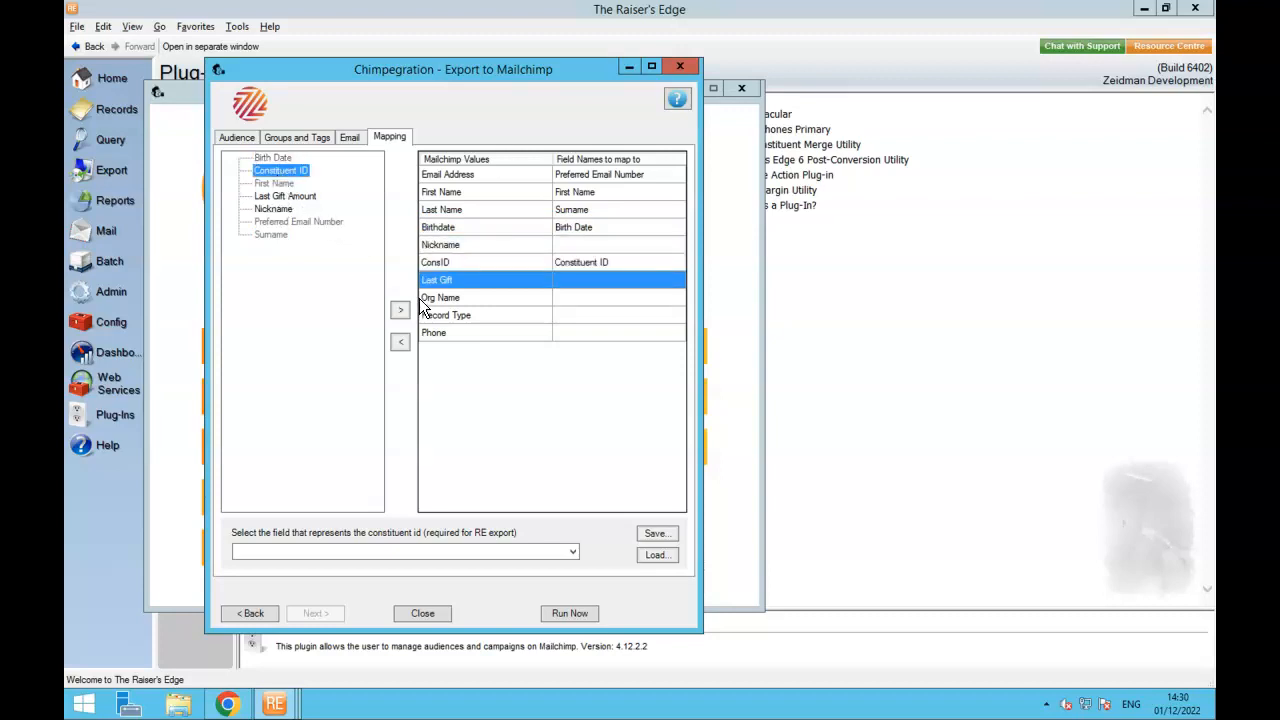
pyautogui.doubleClick(294, 195)
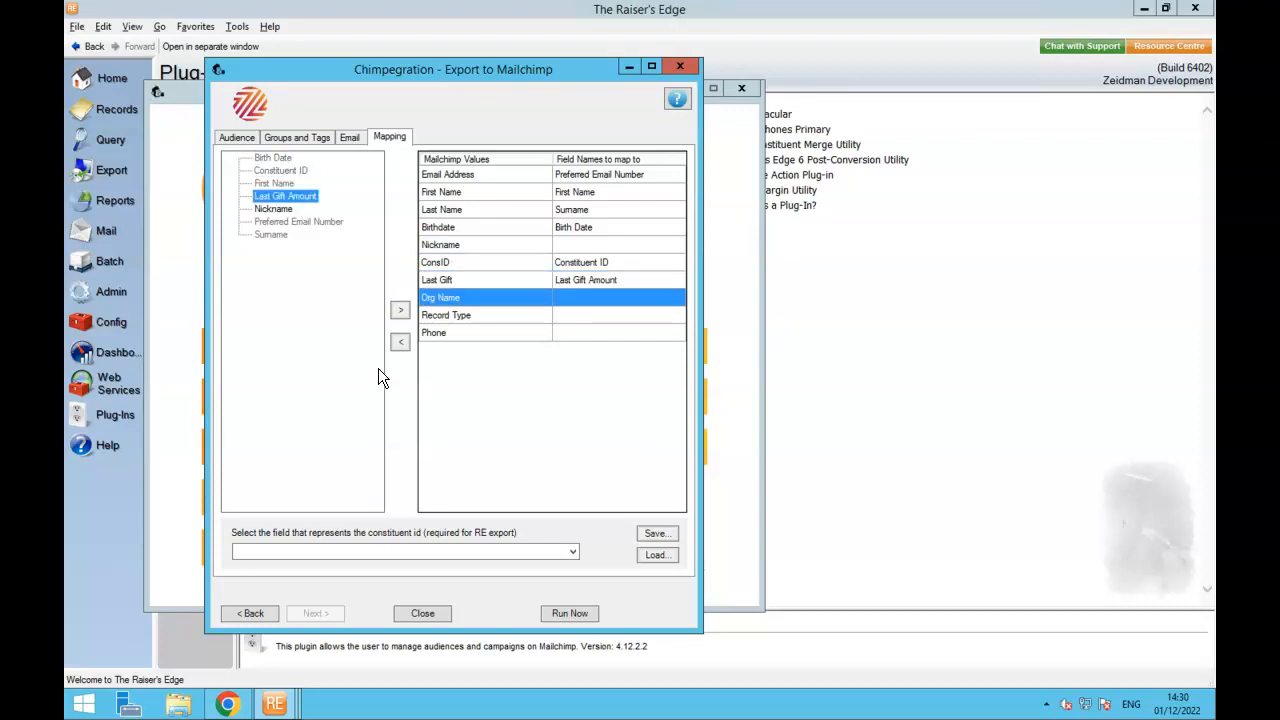
pyautogui.click(574, 613)
pyautogui.click(780, 406)
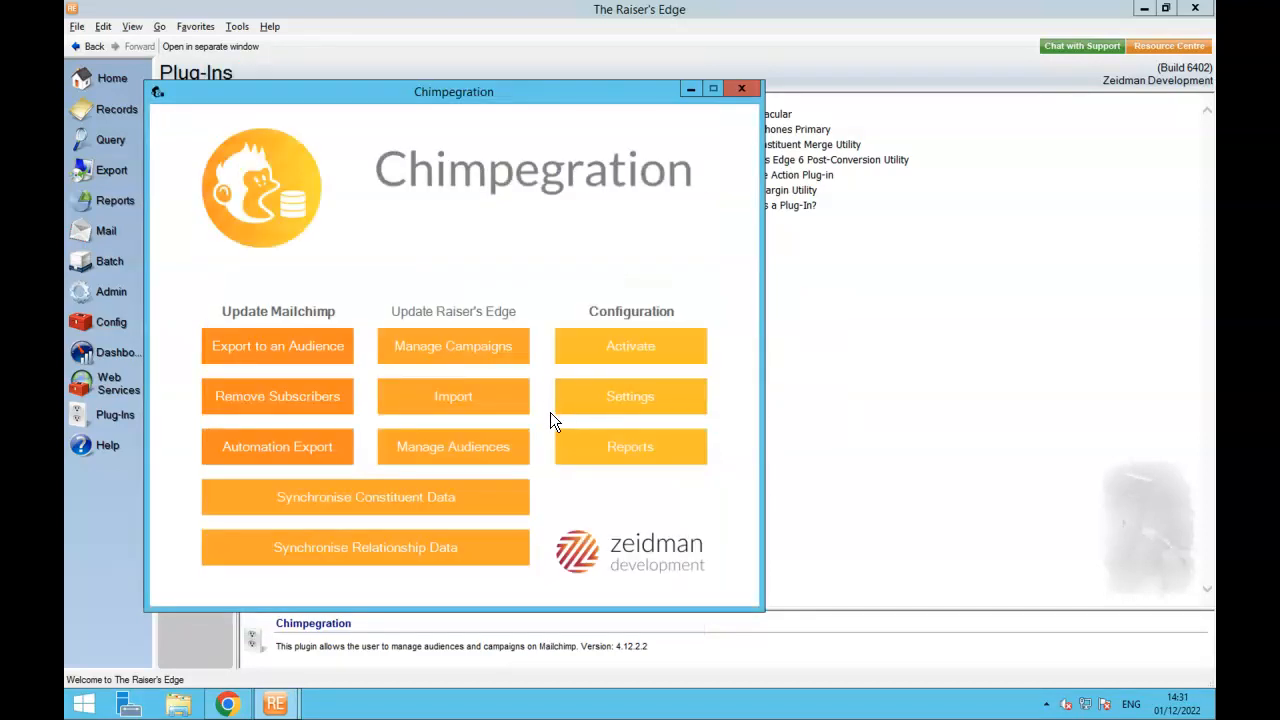
# Step: Switch to Mailchimp in Chrome, reload the Export Demo audience and examine the subscribers' groups, mapped fields, tags and marketing status
pyautogui.click(227, 704)
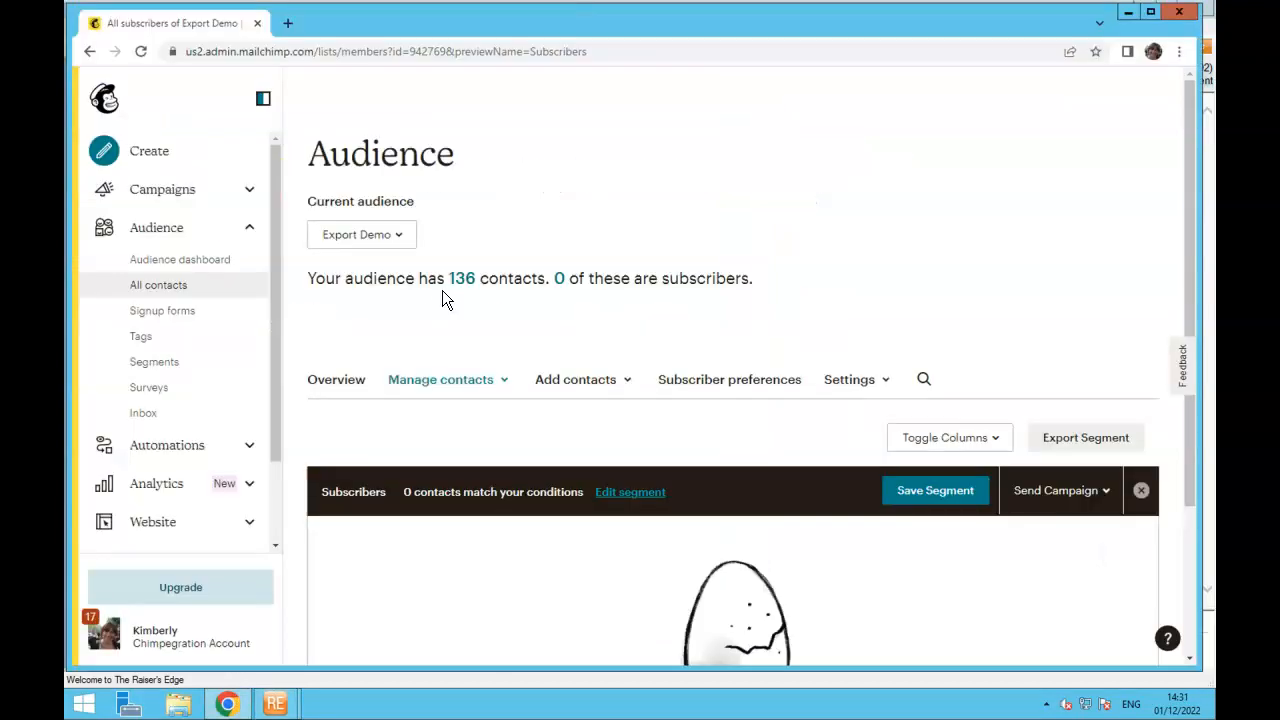
pyautogui.click(140, 51)
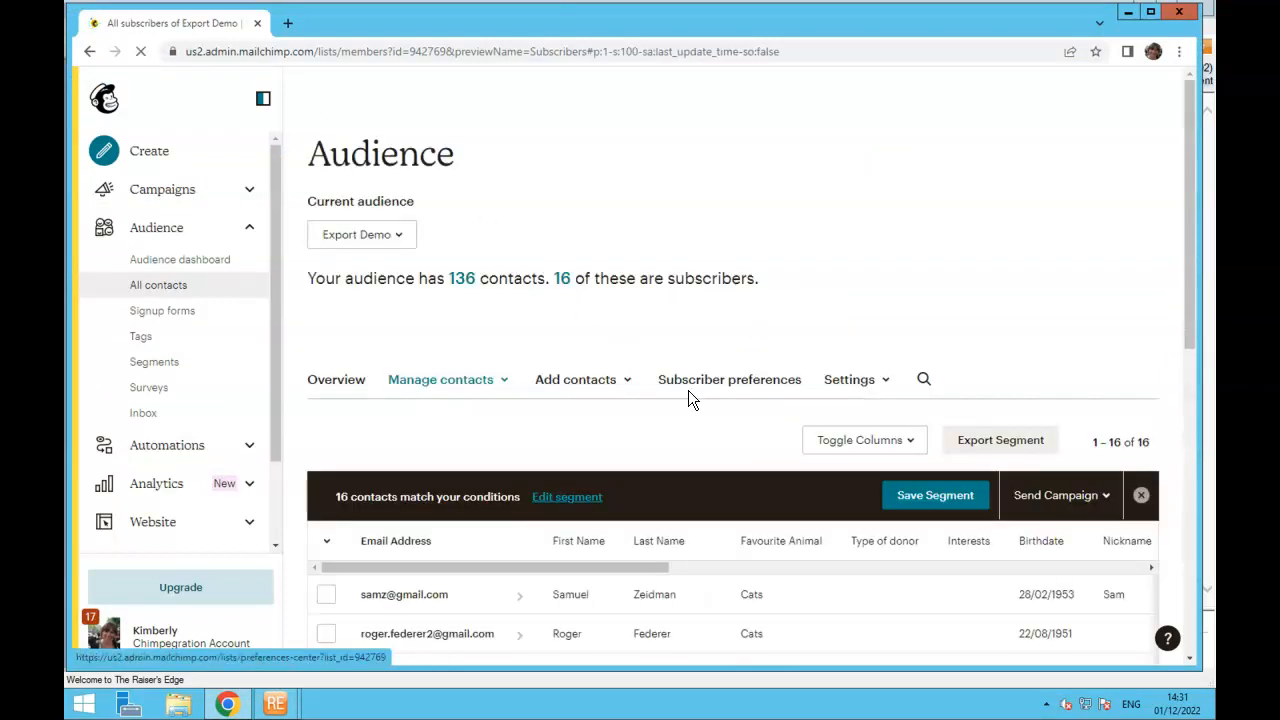
pyautogui.scroll(-1, 688, 390)
pyautogui.scroll(-4, 688, 397)
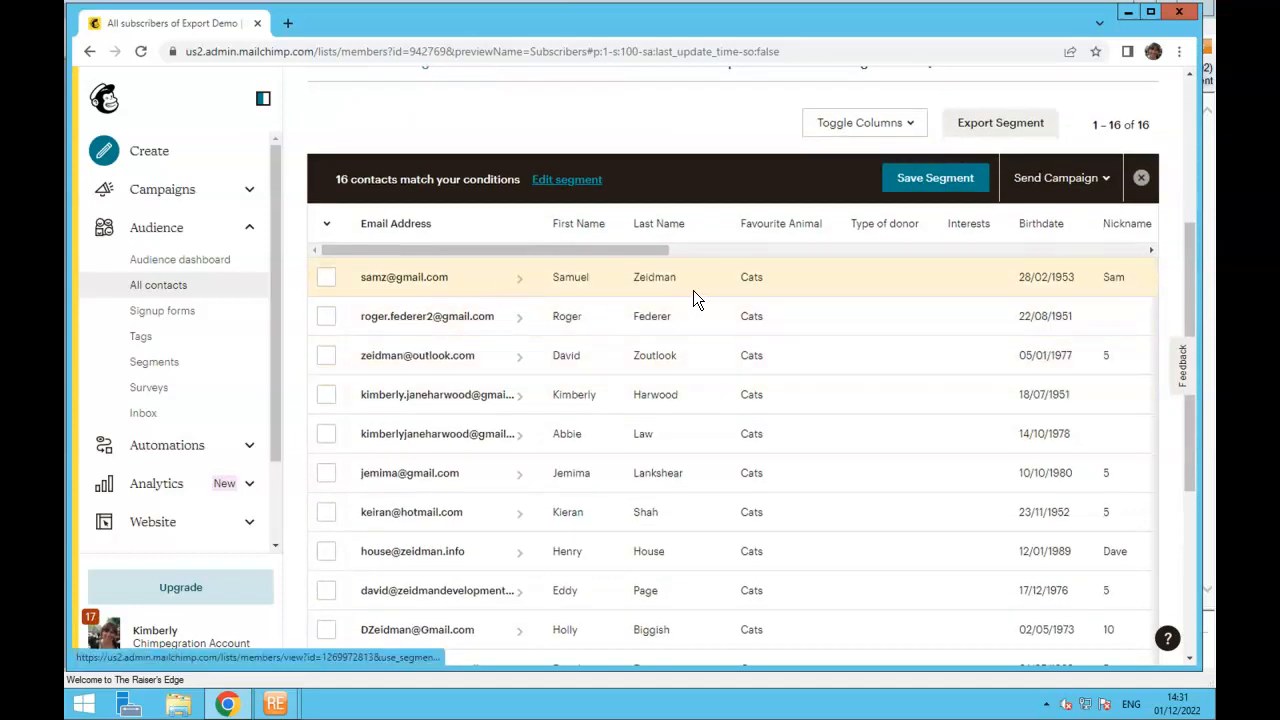
pyautogui.hscroll(1, 726, 290)
pyautogui.hscroll(1, 726, 299)
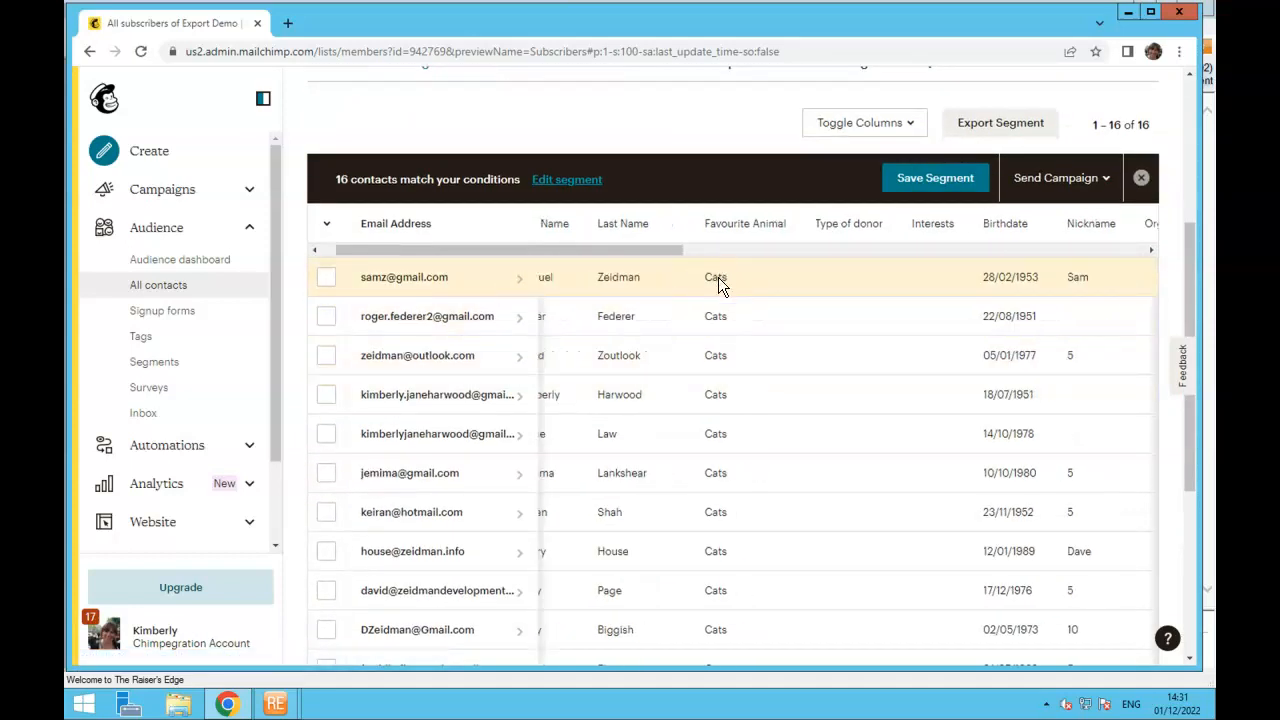
pyautogui.hscroll(6, 770, 279)
pyautogui.hscroll(11, 767, 279)
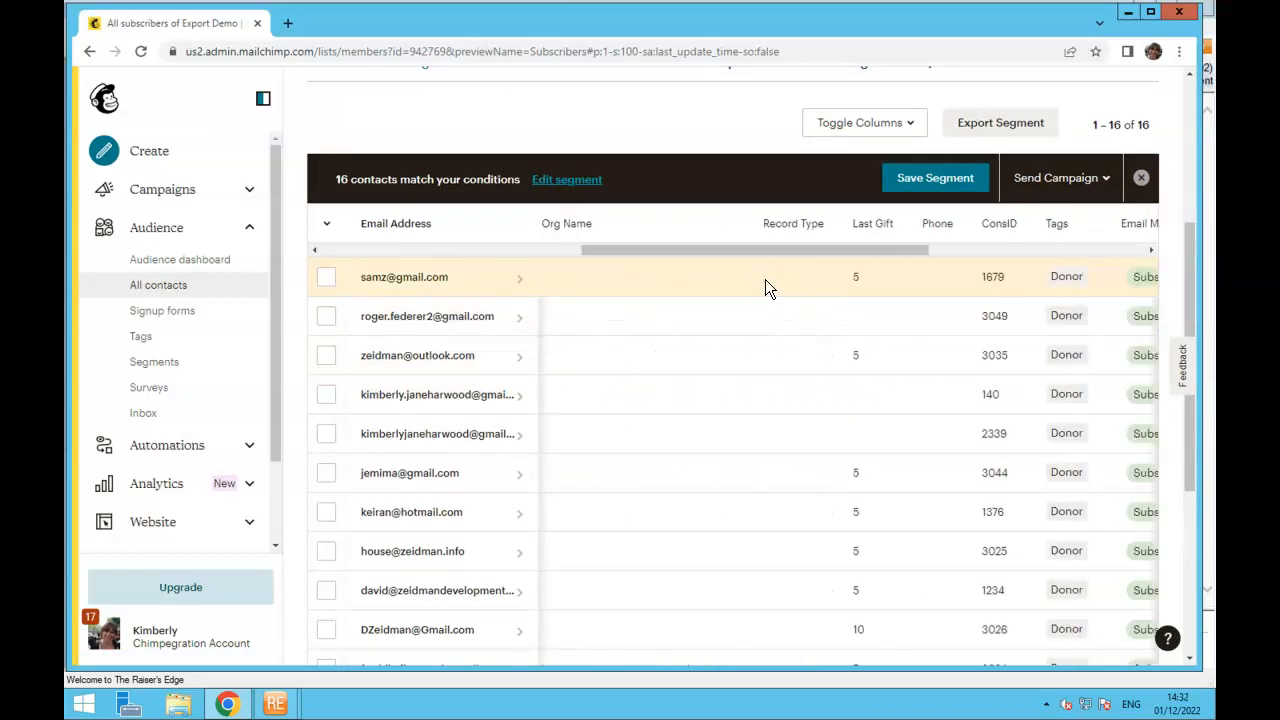
pyautogui.hscroll(2, 766, 279)
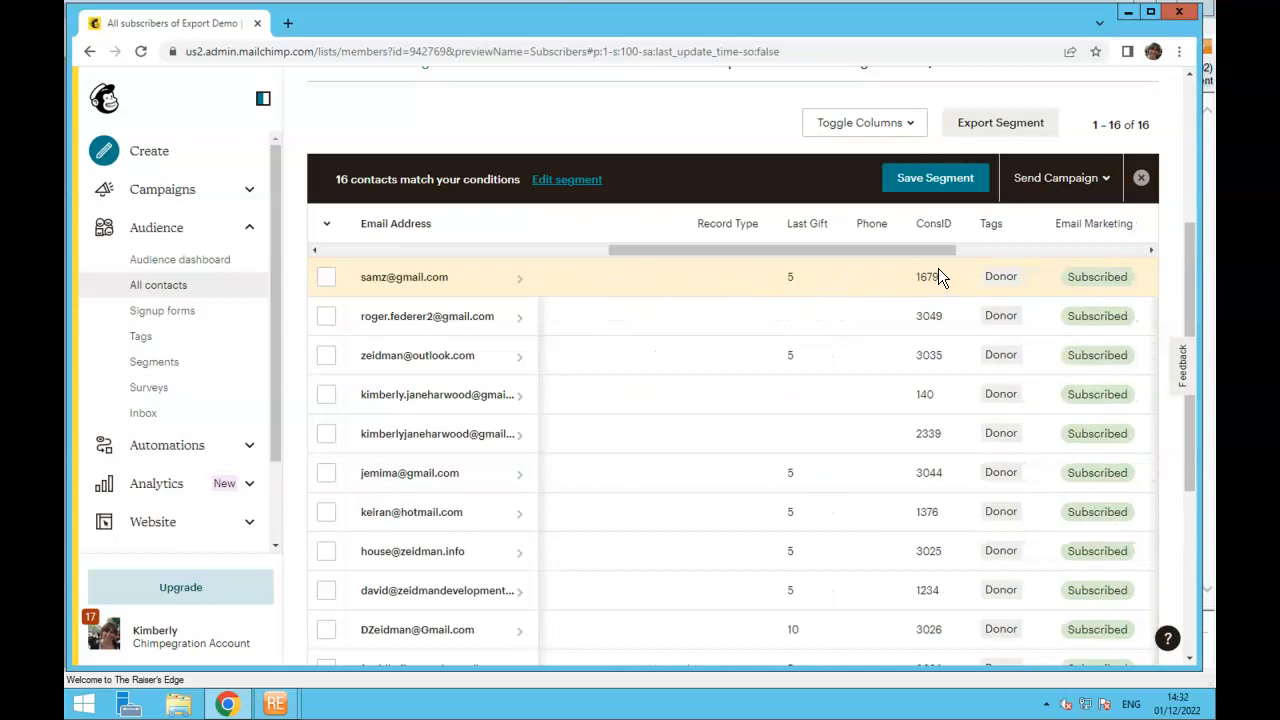
pyautogui.scroll(-1, 936, 270)
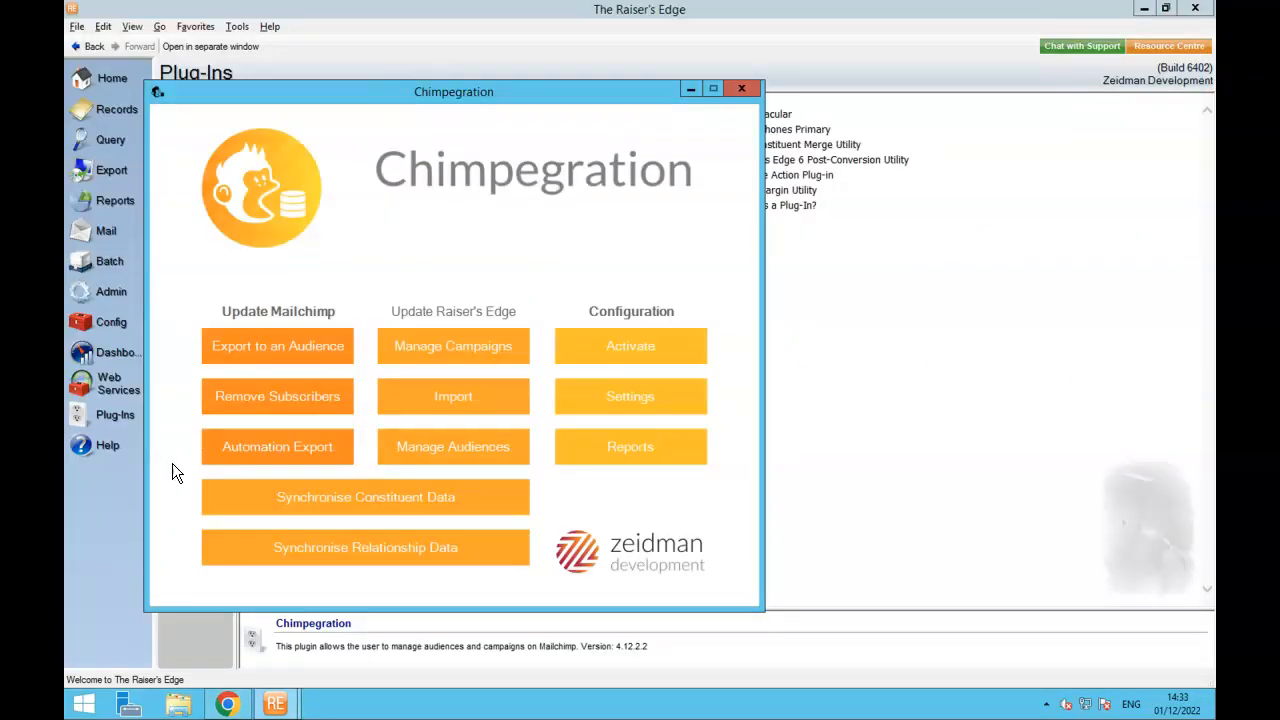
# Step: In Chimpegration, start removing subscribers from the Export Demo audience, matching the constituent ID on the ConsID merge field
pyautogui.click(298, 402)
pyautogui.click(304, 266)
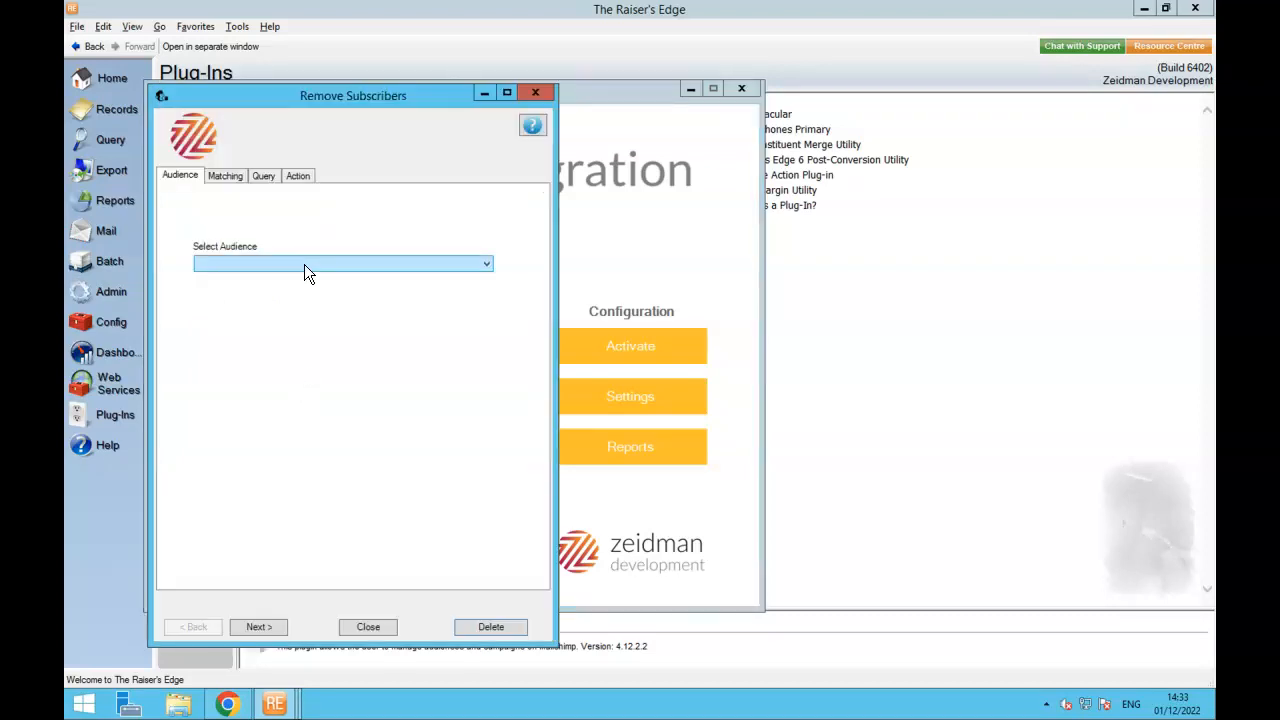
pyautogui.click(235, 413)
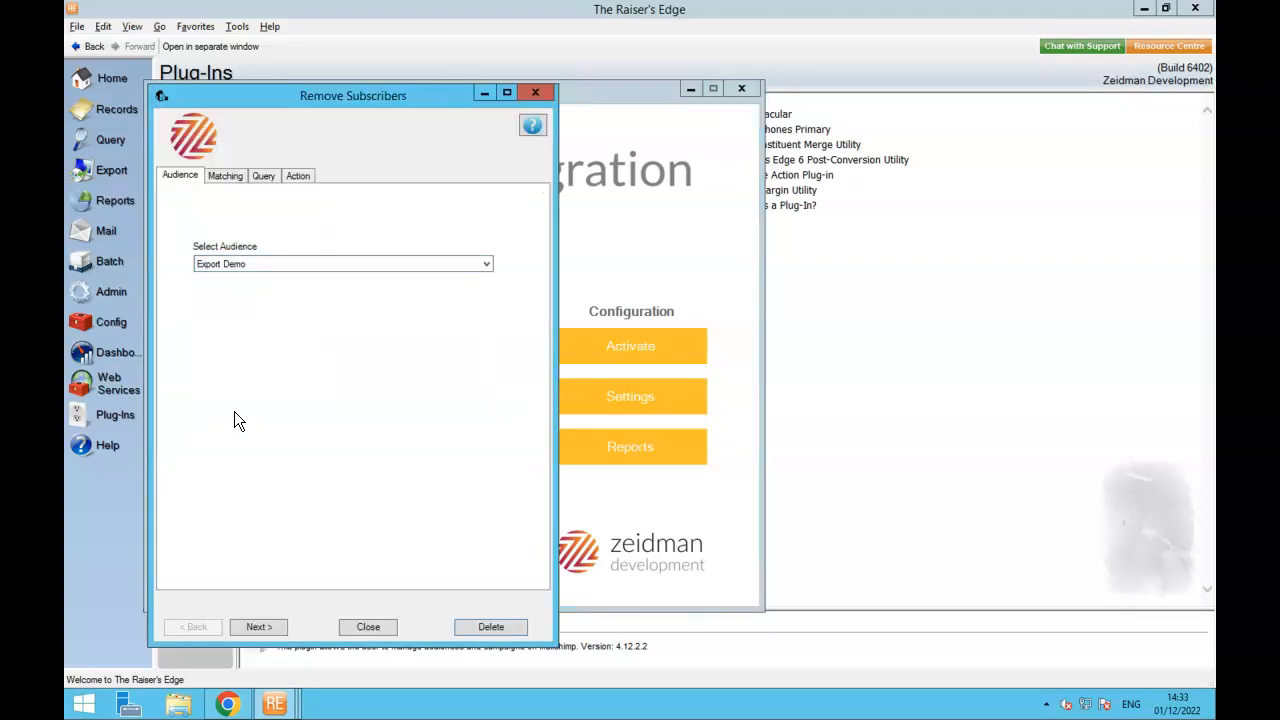
pyautogui.click(226, 175)
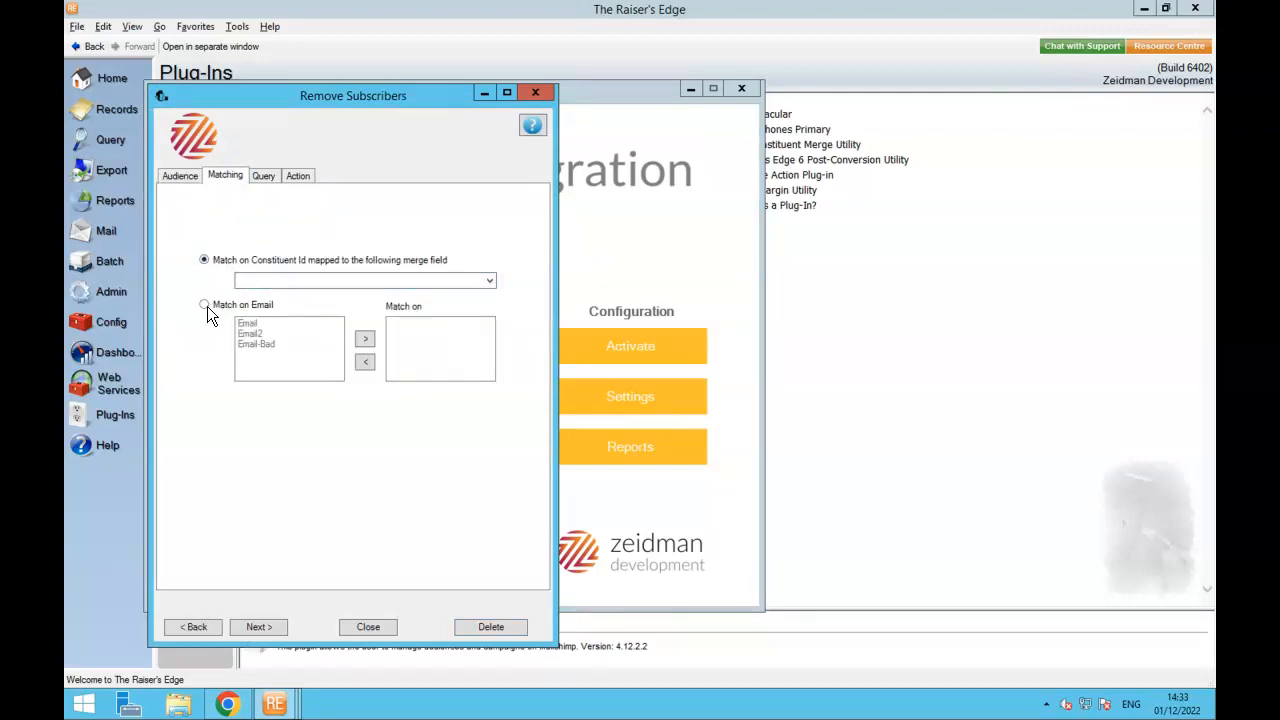
pyautogui.click(275, 281)
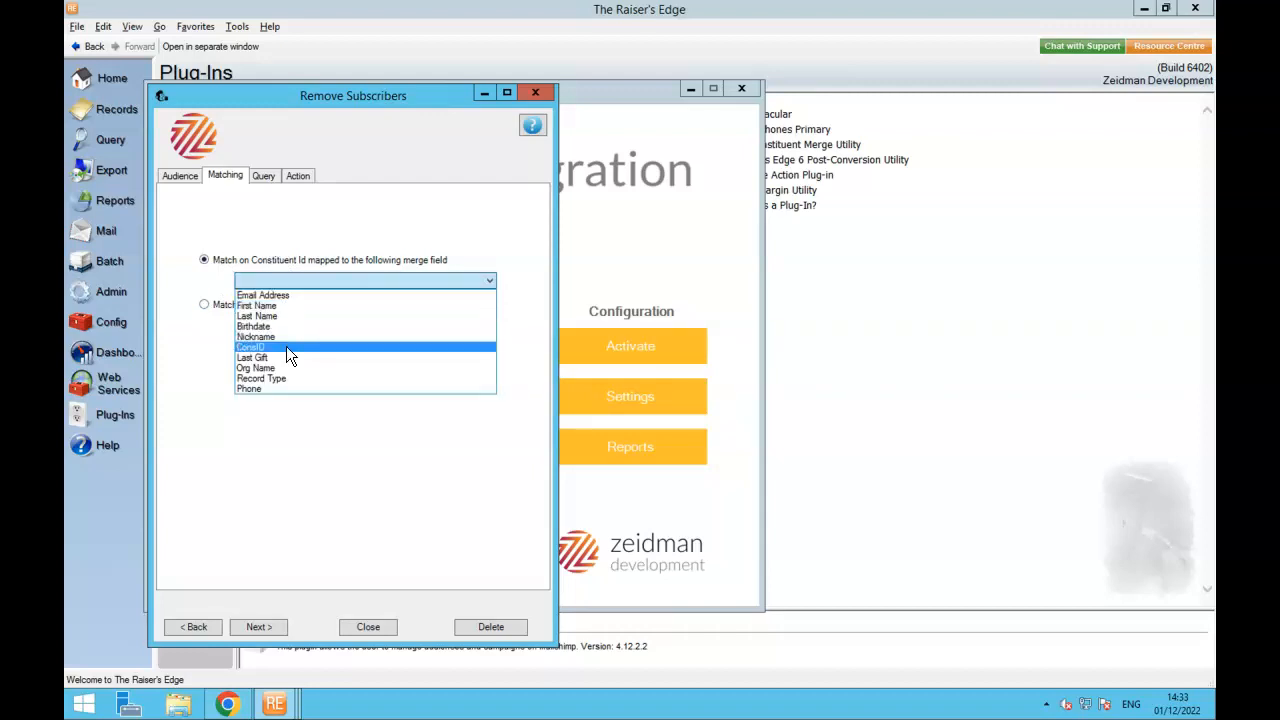
pyautogui.click(286, 346)
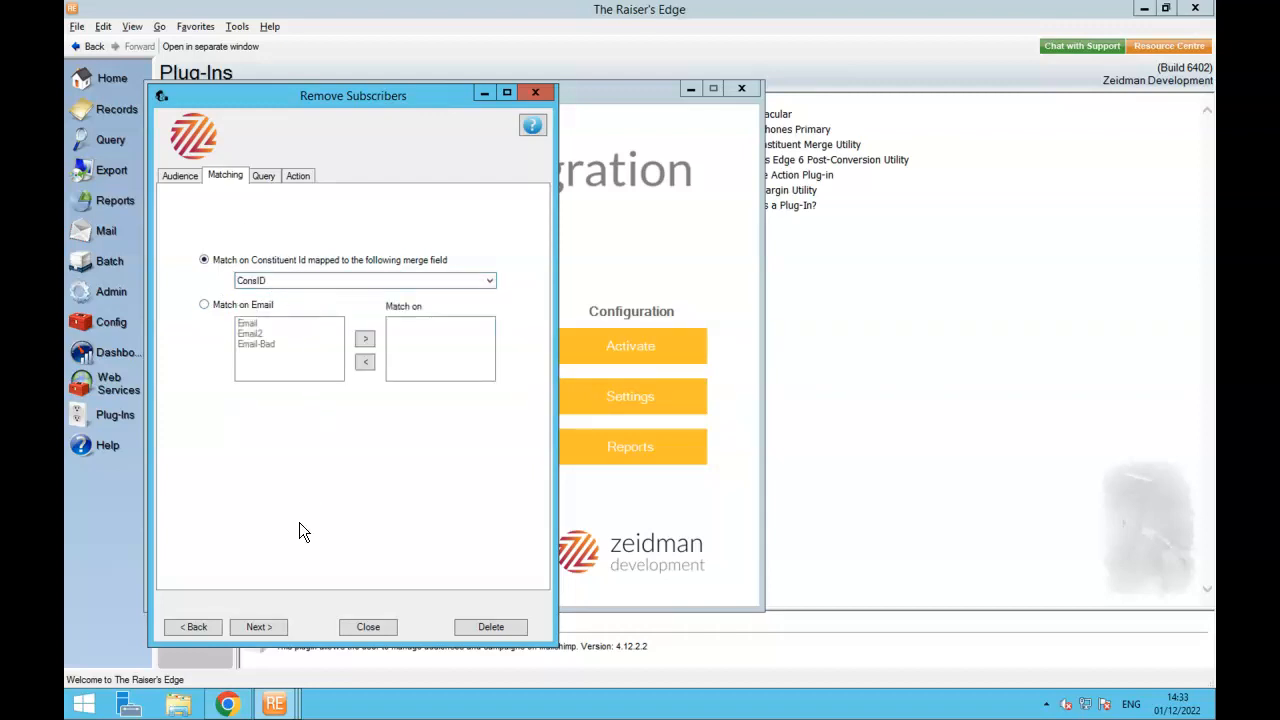
# Step: Keep the ConsID matching and choose the Mailchimp Demo query as the query of subscribers to remove
pyautogui.click(273, 627)
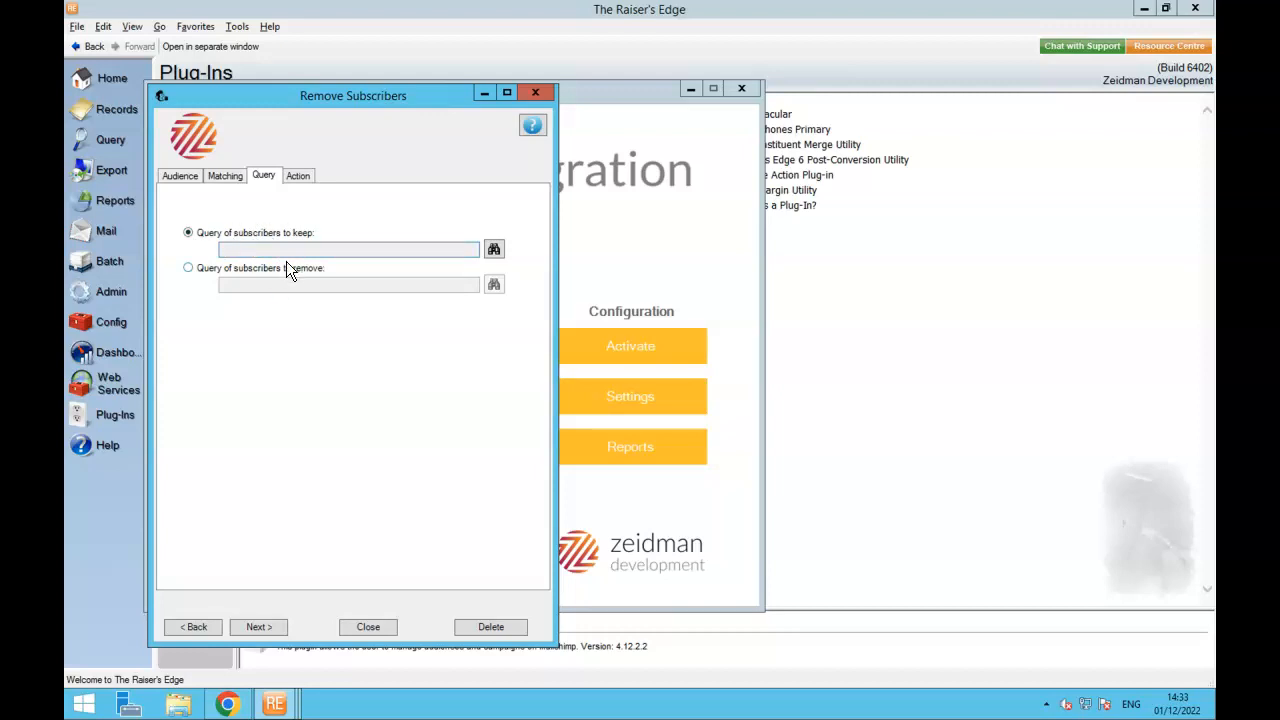
pyautogui.click(191, 267)
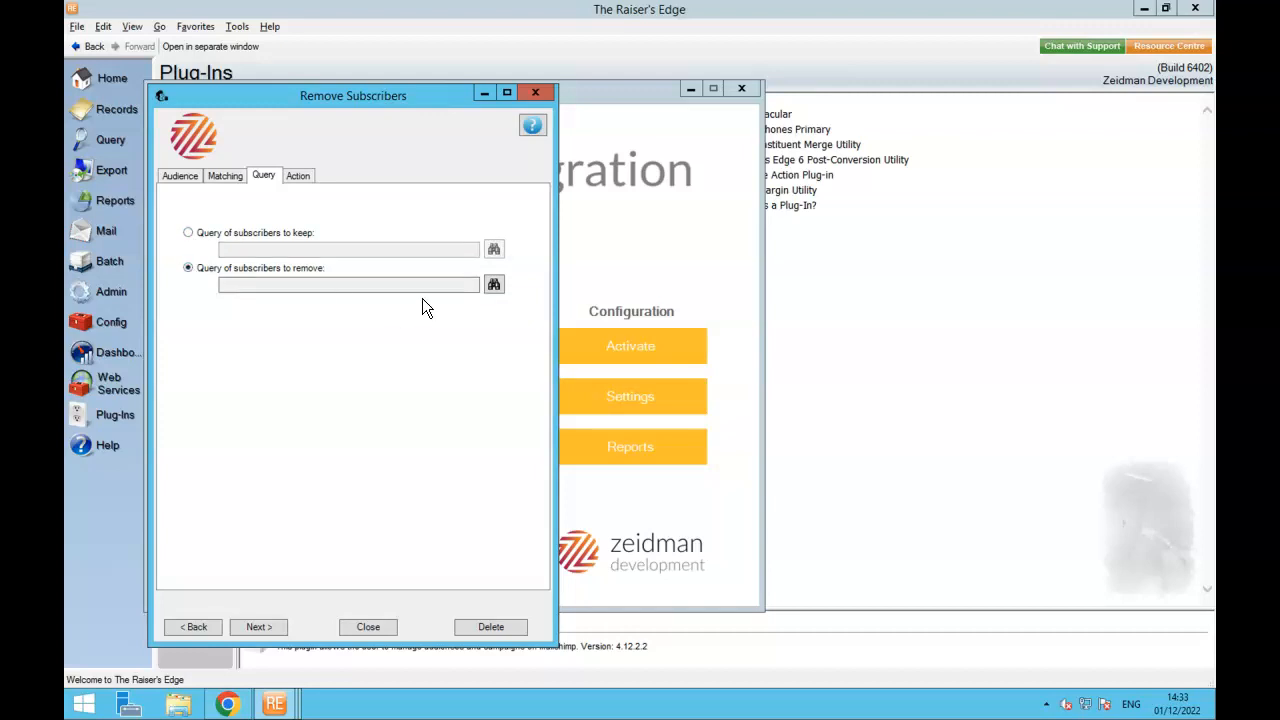
pyautogui.click(493, 285)
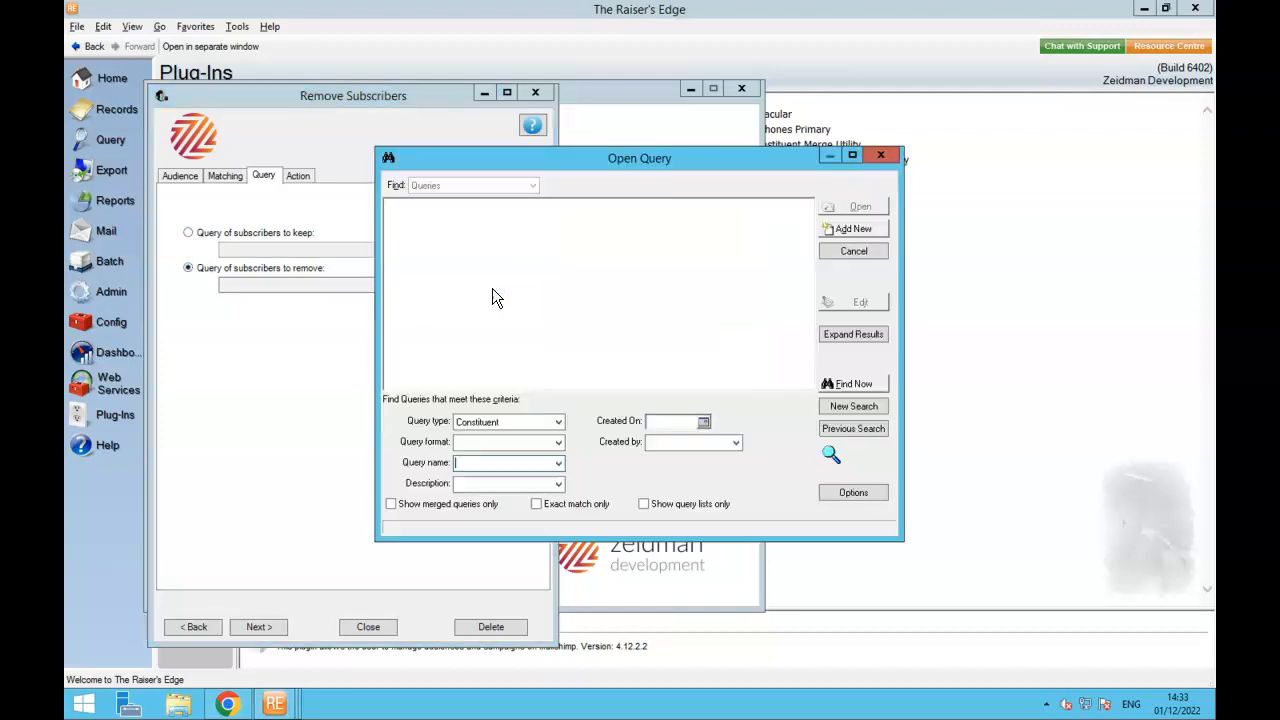
pyautogui.click(852, 384)
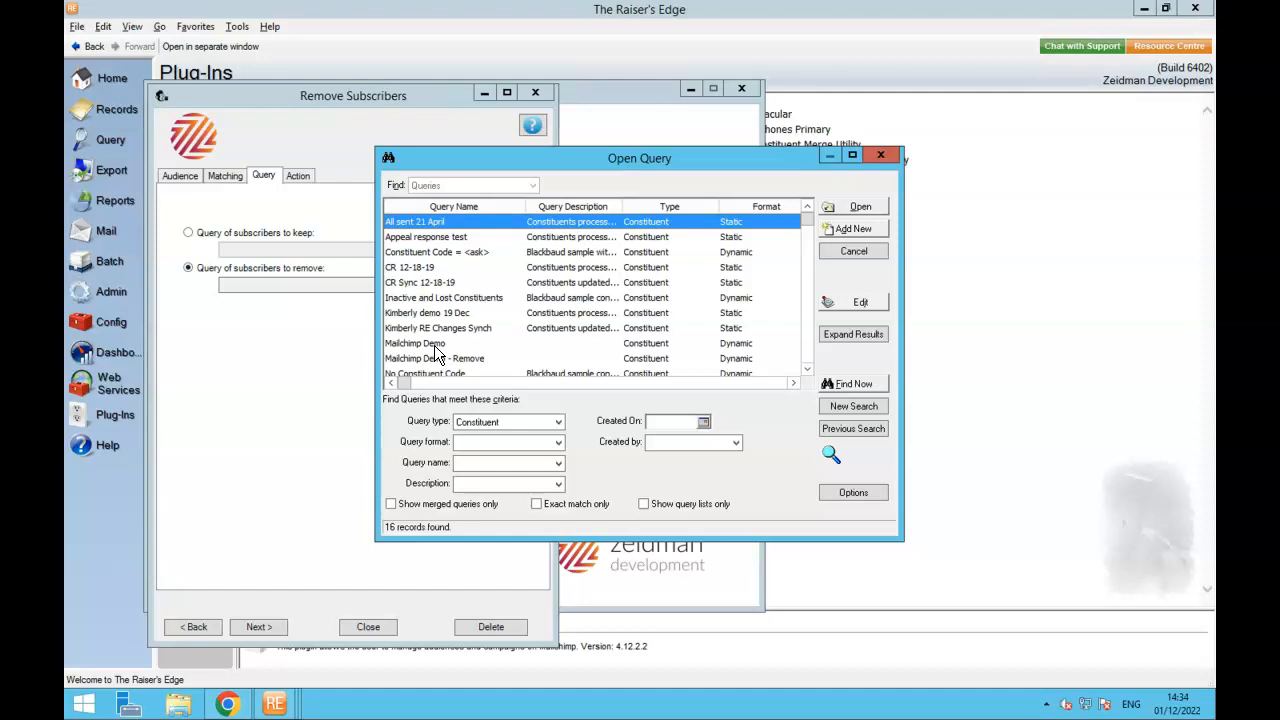
pyautogui.click(434, 344)
pyautogui.click(853, 207)
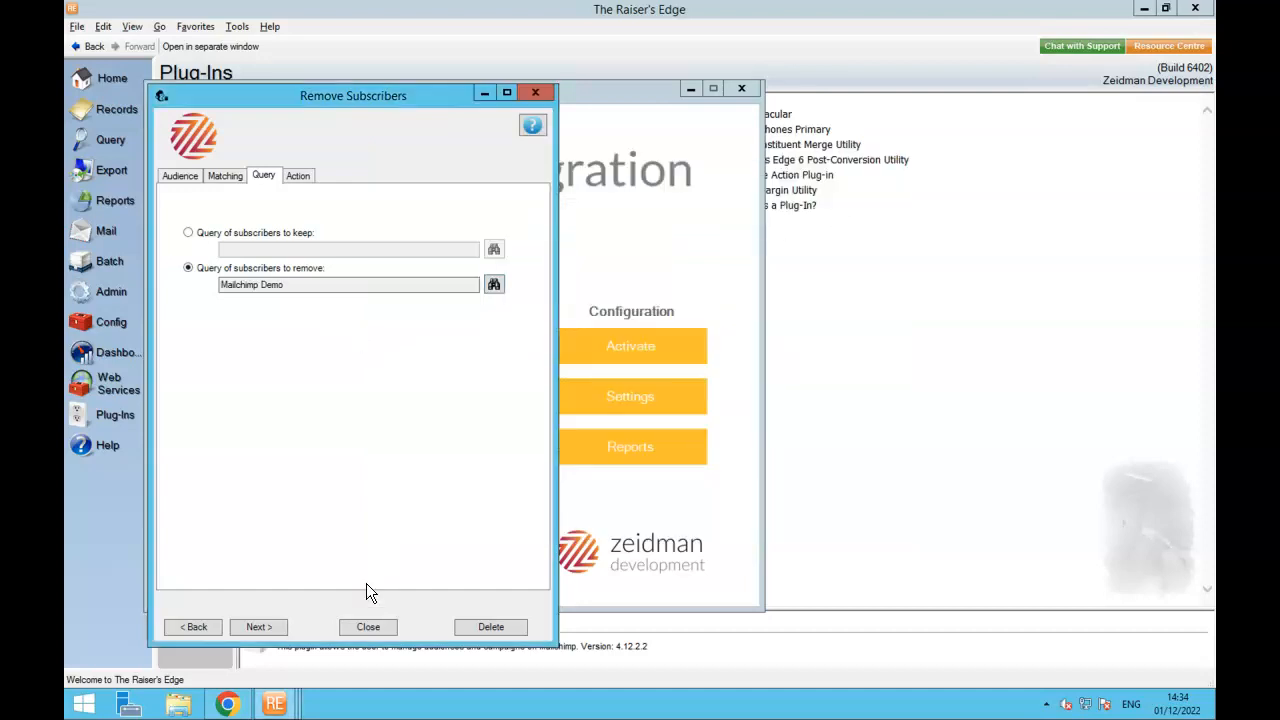
# Step: Set the removal action to Unsubscribe and start processing the subscribers in the query
pyautogui.click(257, 627)
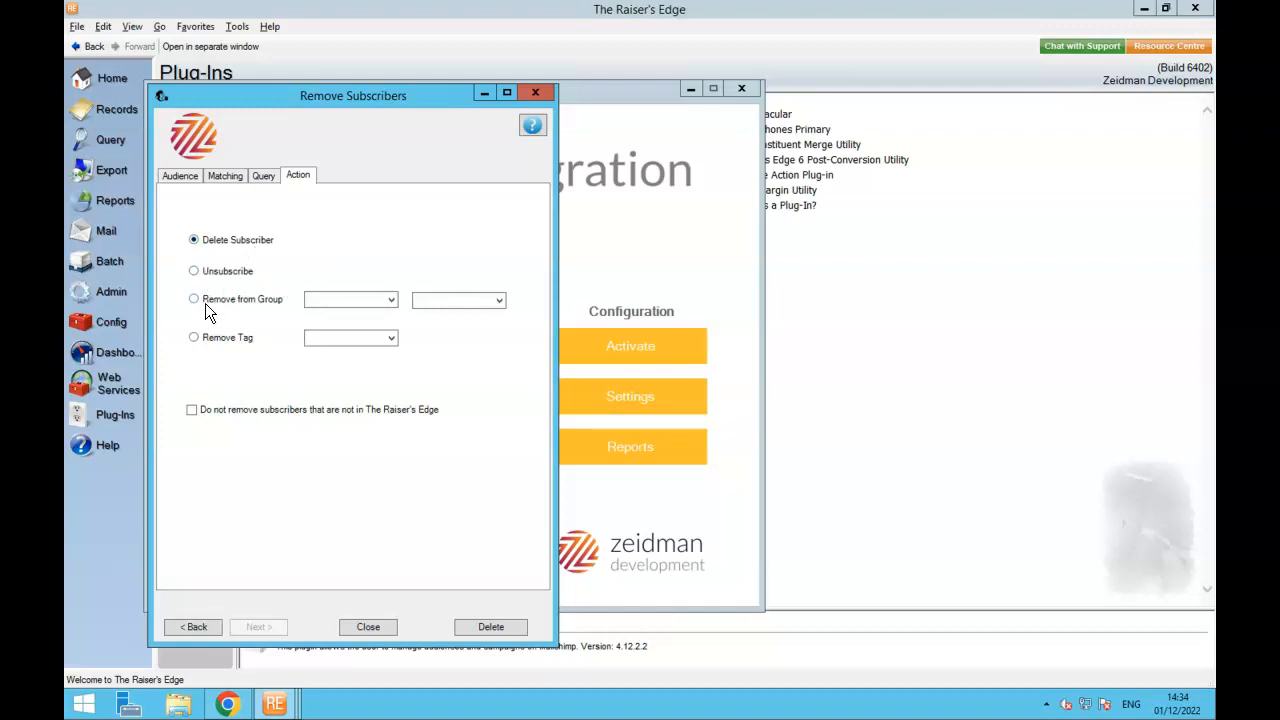
pyautogui.click(194, 272)
pyautogui.click(498, 628)
pyautogui.click(716, 406)
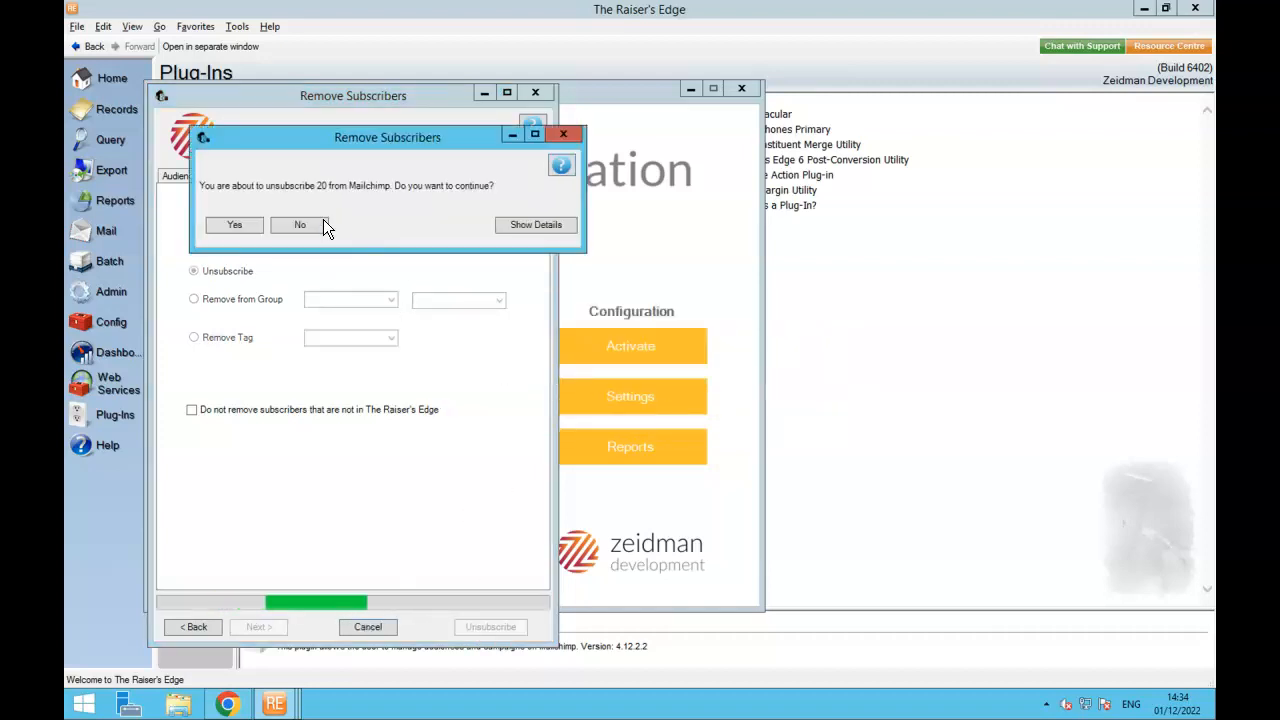
# Step: Review the detailed list of subscribers, exclude the first one listed, and confirm the unsubscribe
pyautogui.click(520, 228)
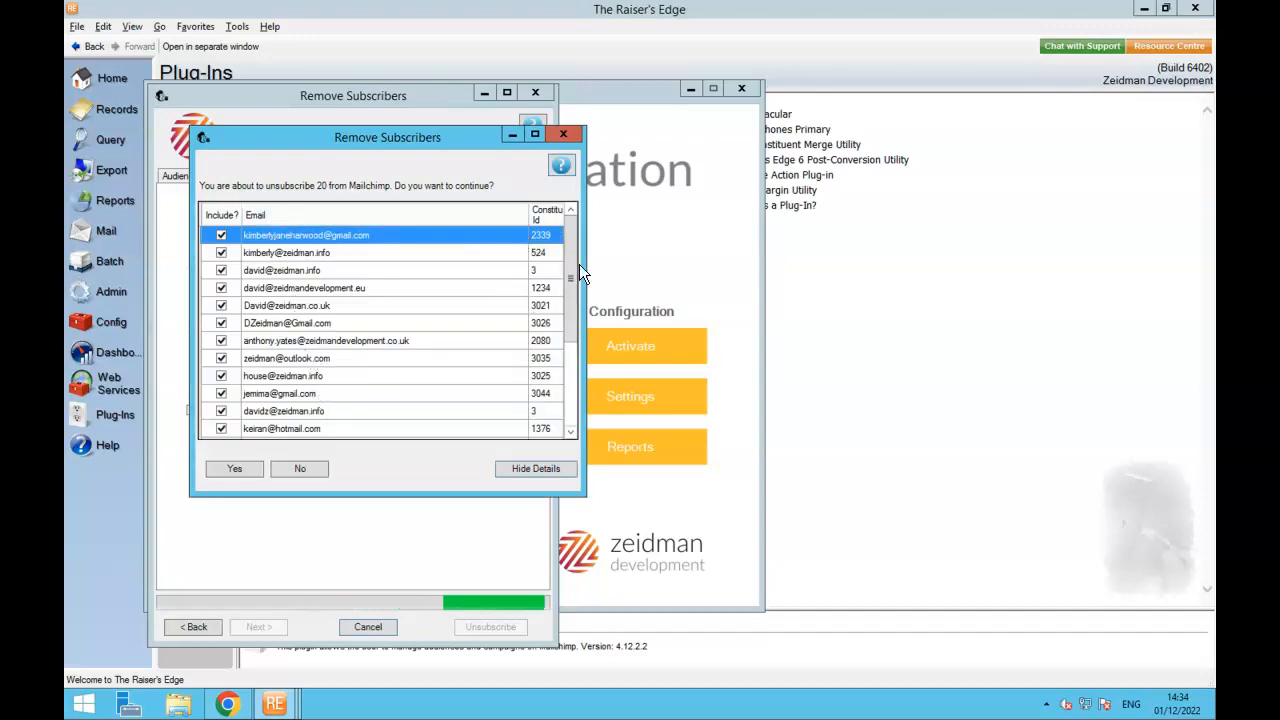
pyautogui.scroll(-3, 571, 320)
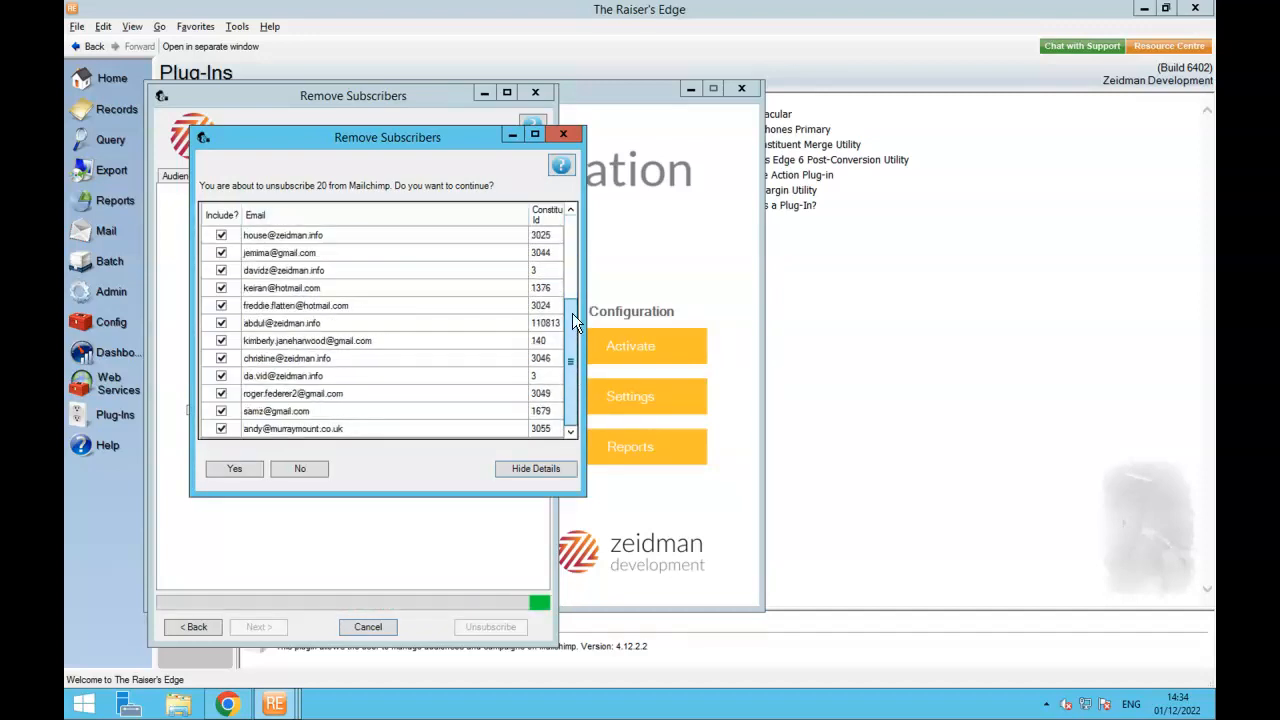
pyautogui.moveTo(575, 320); pyautogui.dragTo(574, 228)
pyautogui.click(221, 235)
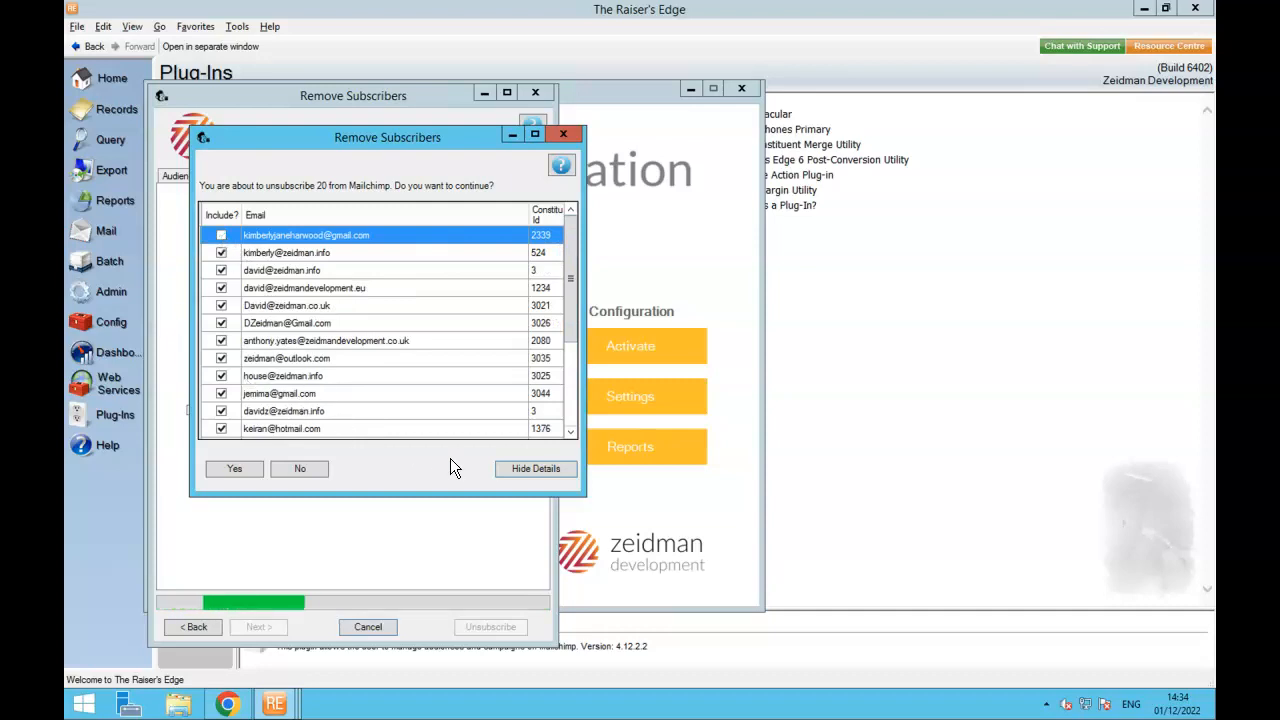
pyautogui.click(238, 470)
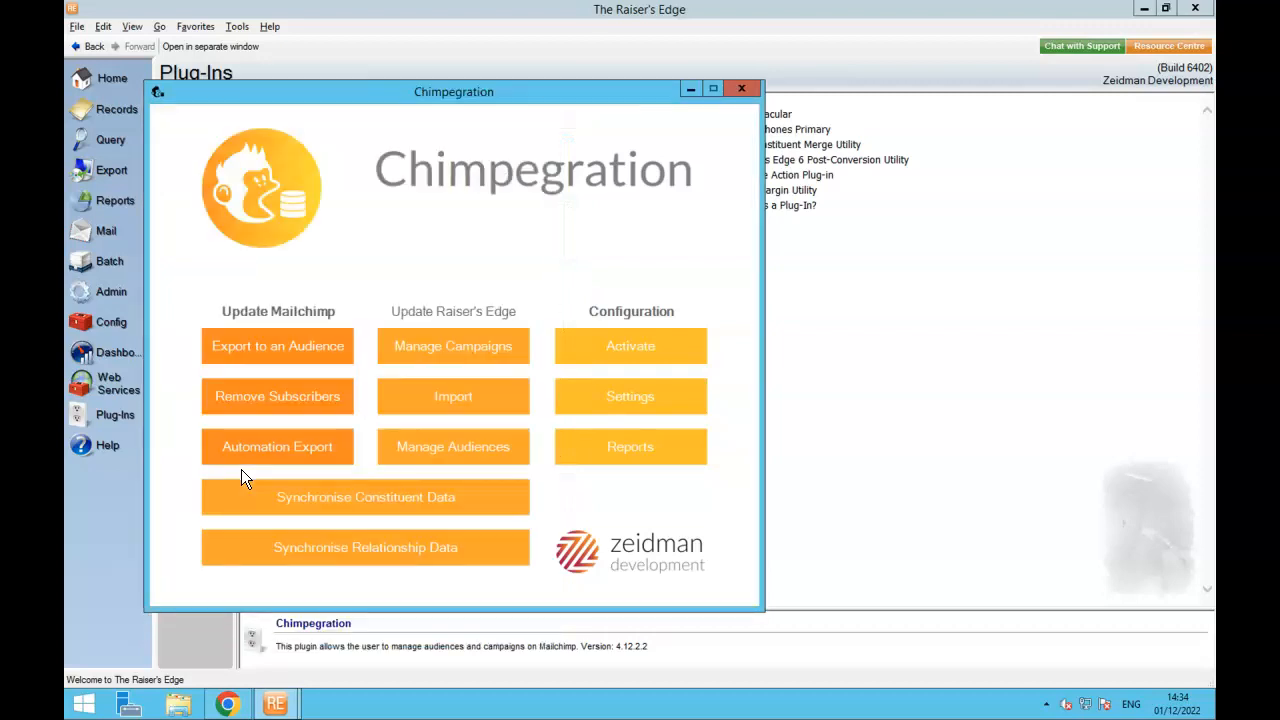
# Step: Check the subscribers of the reloaded Export Demo audience in Mailchimp in Chrome, and return to Chimpegration in The Raiser's Edge
pyautogui.click(227, 704)
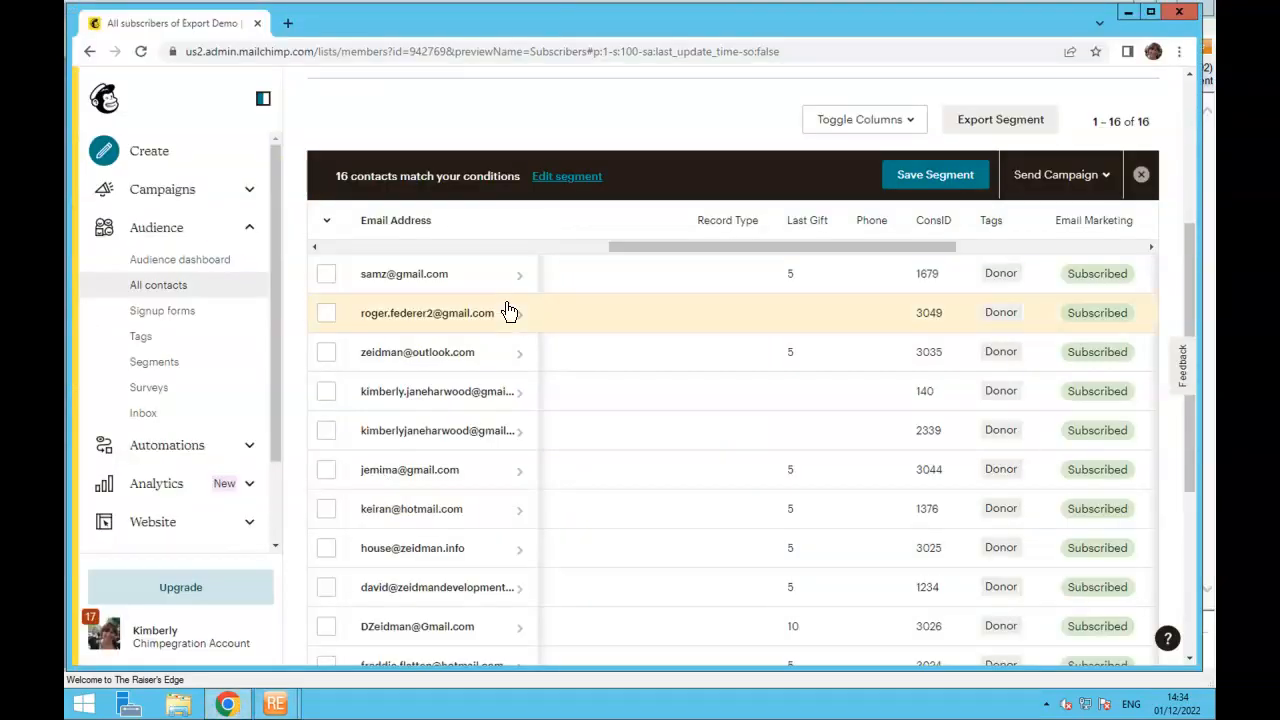
pyautogui.click(141, 51)
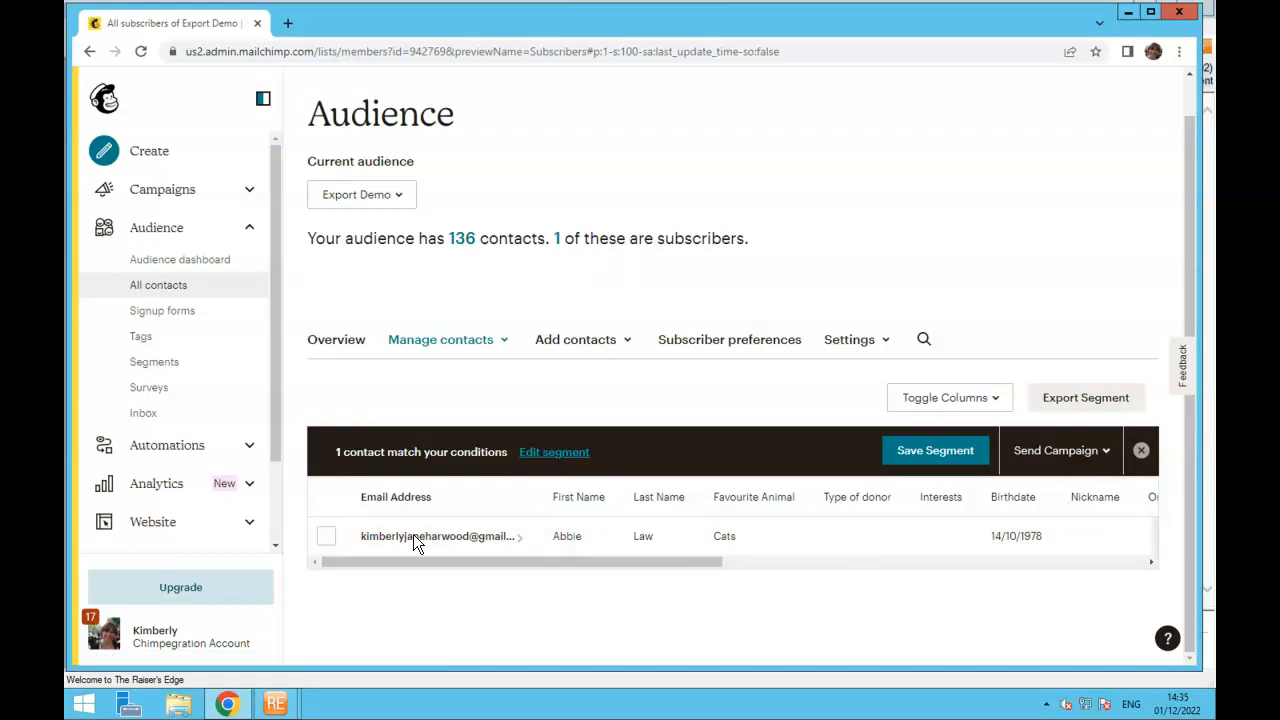
pyautogui.click(327, 659)
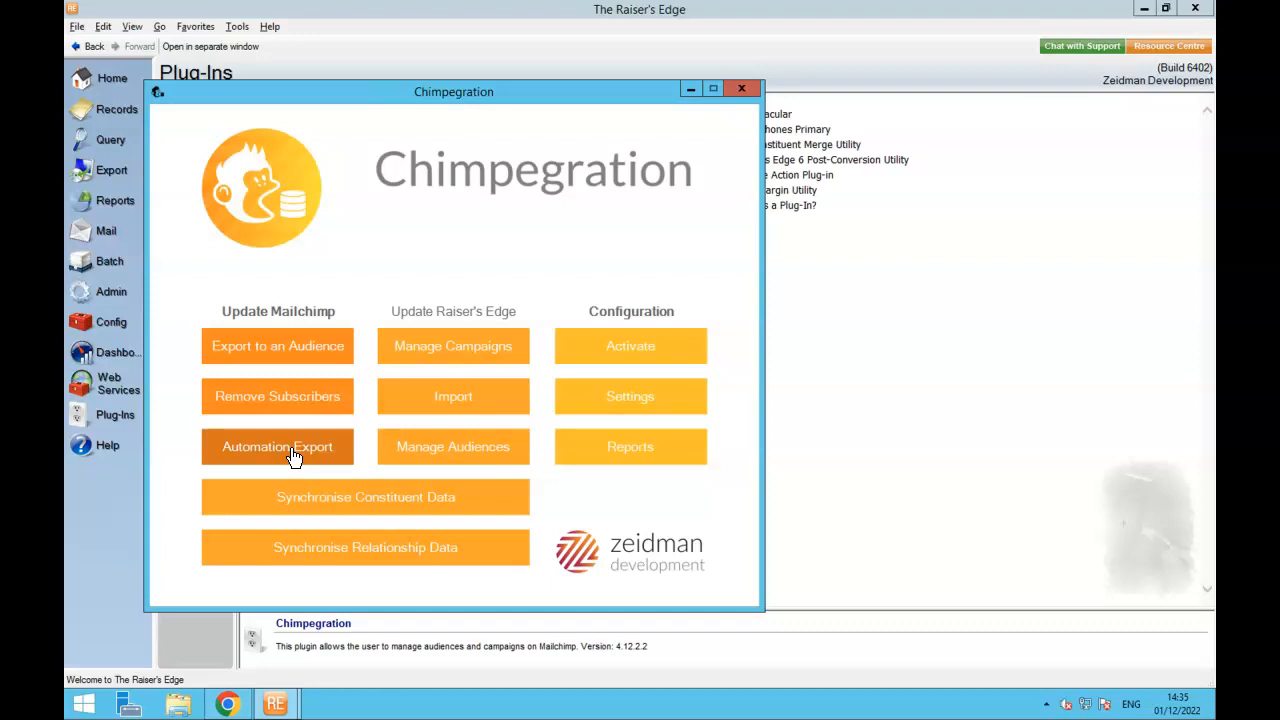
# Step: Start managing the Nightjars {subject line} campaign and create a query of updated constituents named "KL updates campaign results"
pyautogui.click(468, 352)
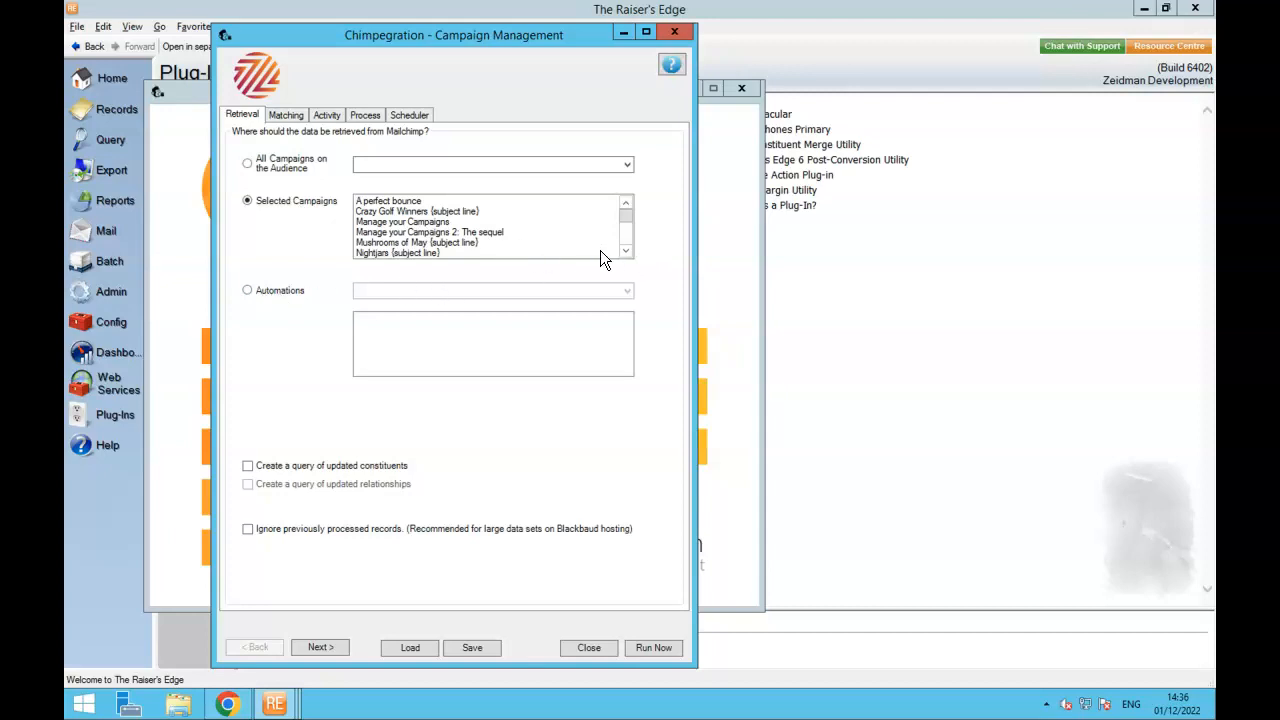
pyautogui.click(455, 253)
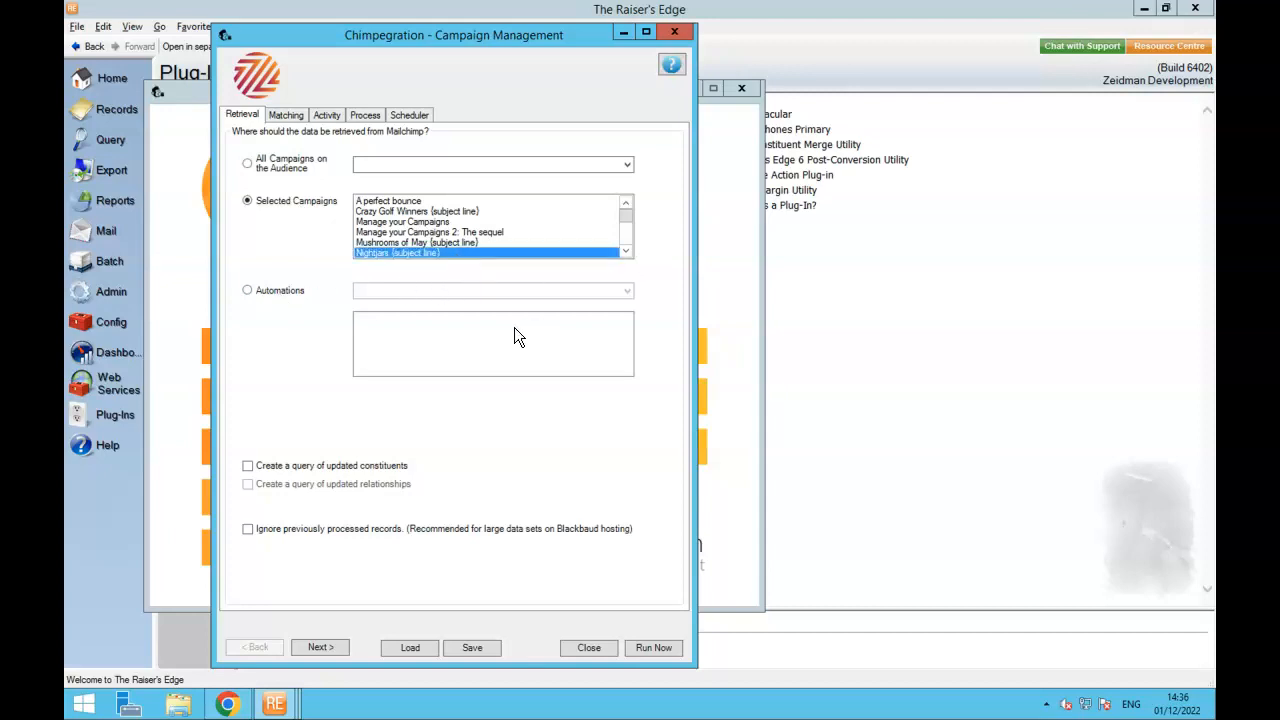
pyautogui.click(248, 467)
pyautogui.click(359, 333)
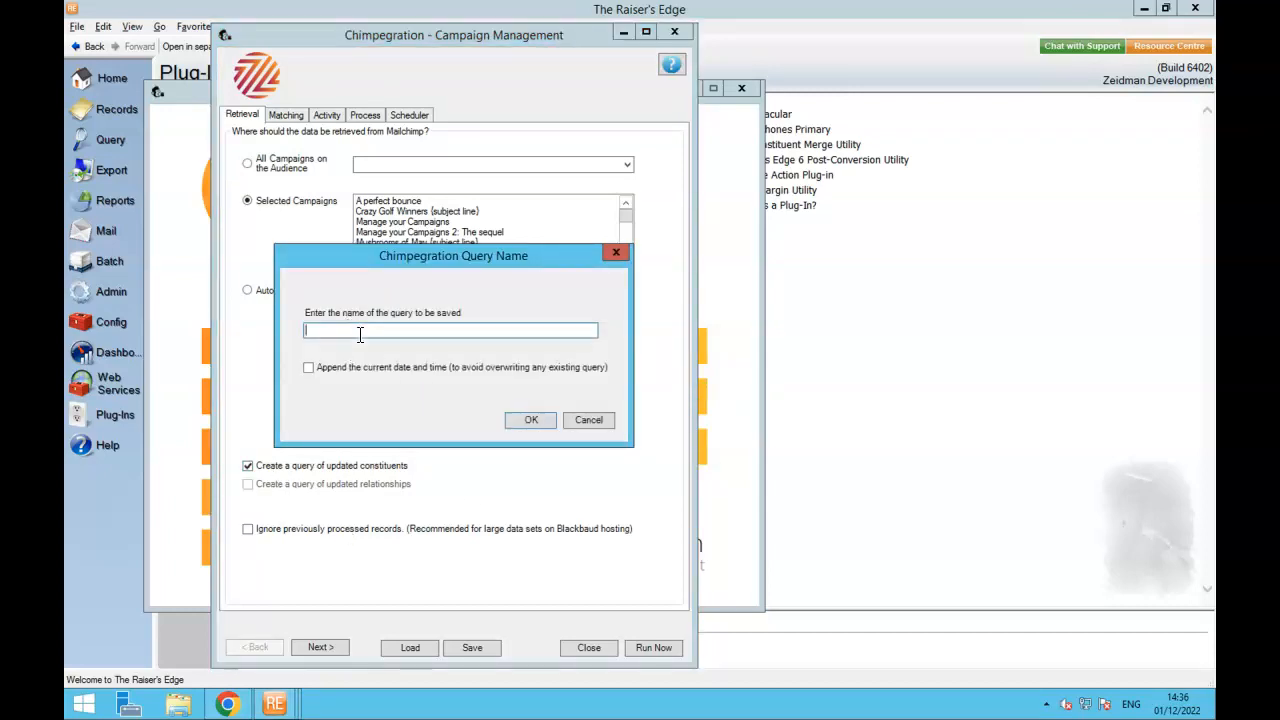
pyautogui.write('KL updates campaign results')
pyautogui.click(522, 414)
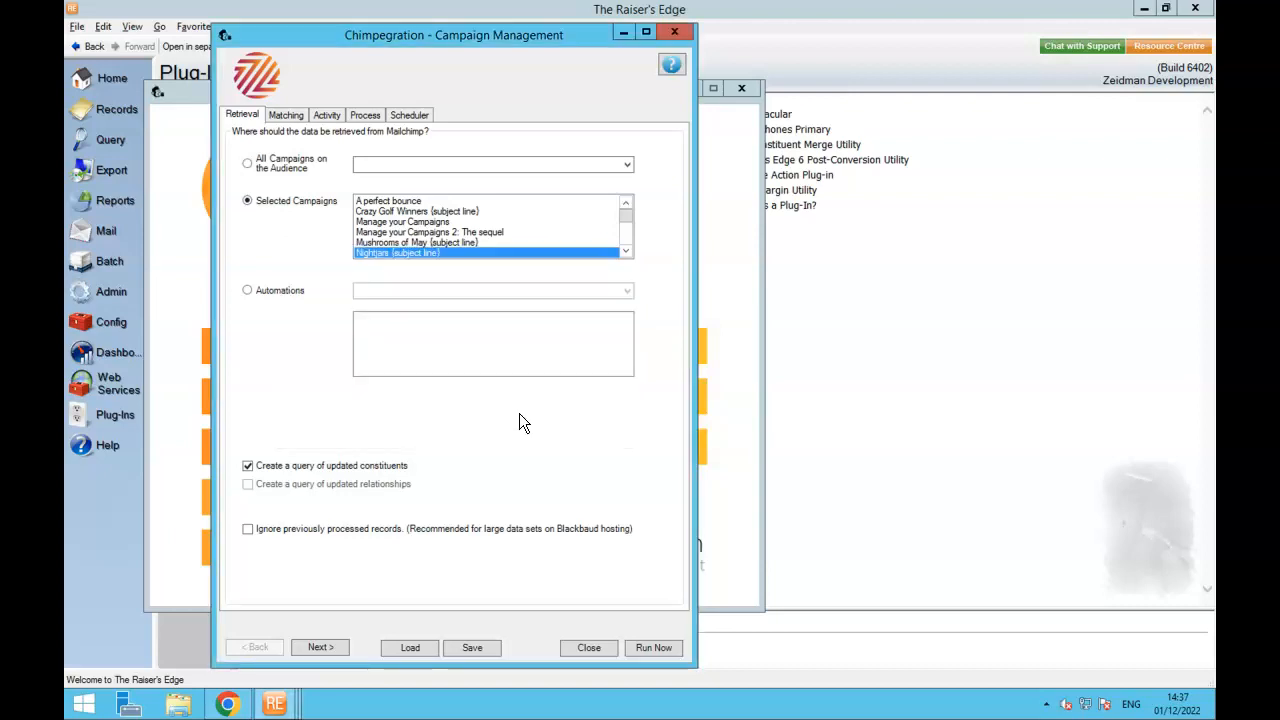
# Step: Match emails against all constituents and relationships found, and retrieve everyone sent plus all opens and clicks
pyautogui.click(320, 647)
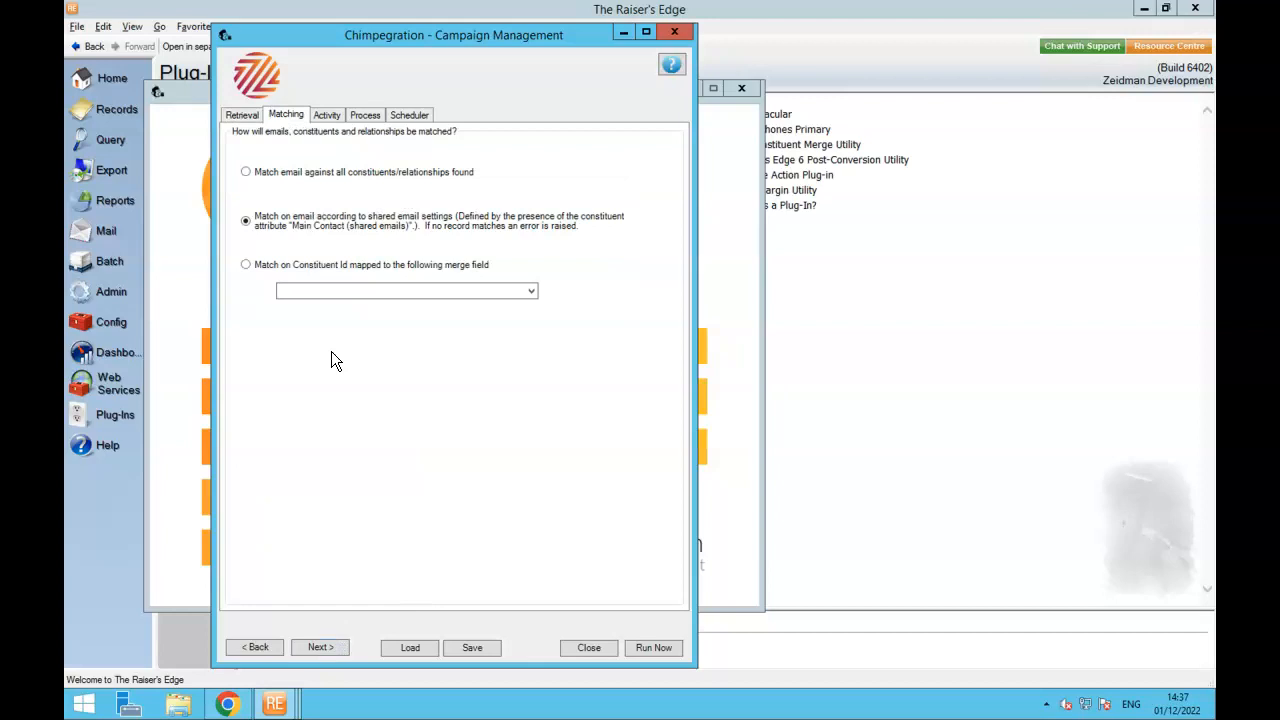
pyautogui.click(246, 172)
pyautogui.click(320, 647)
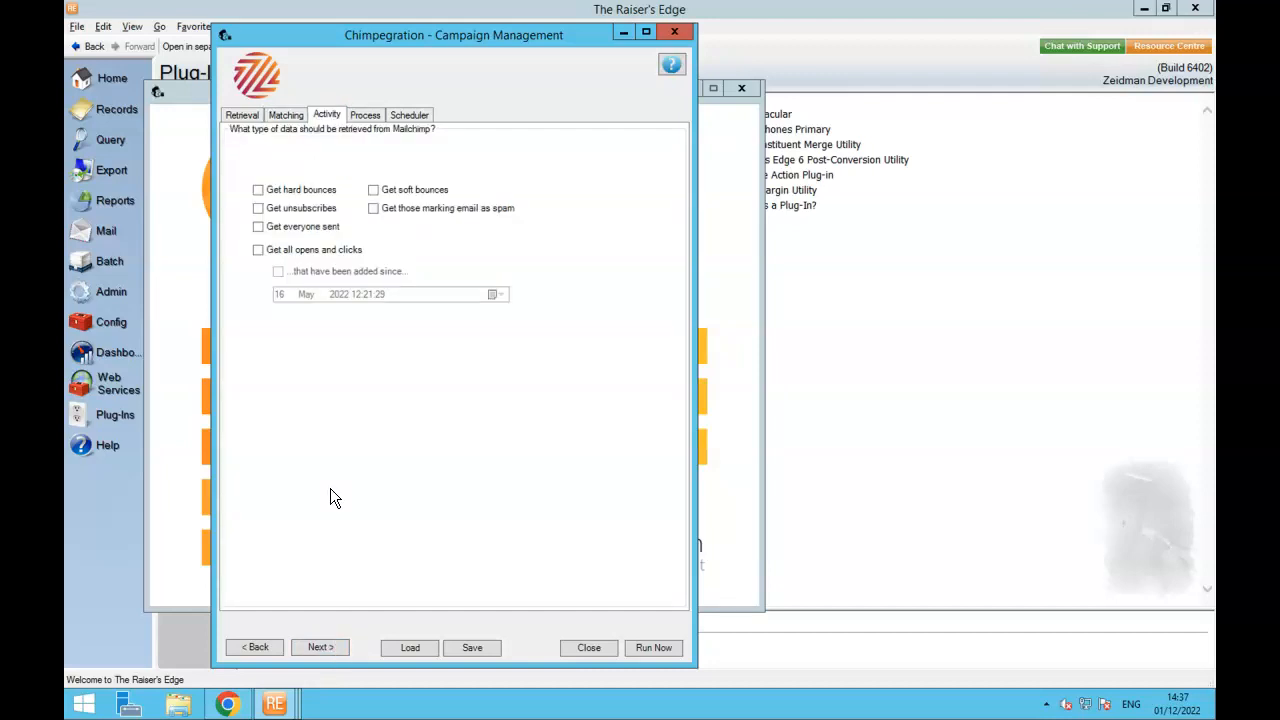
pyautogui.click(257, 227)
pyautogui.click(258, 249)
pyautogui.click(322, 649)
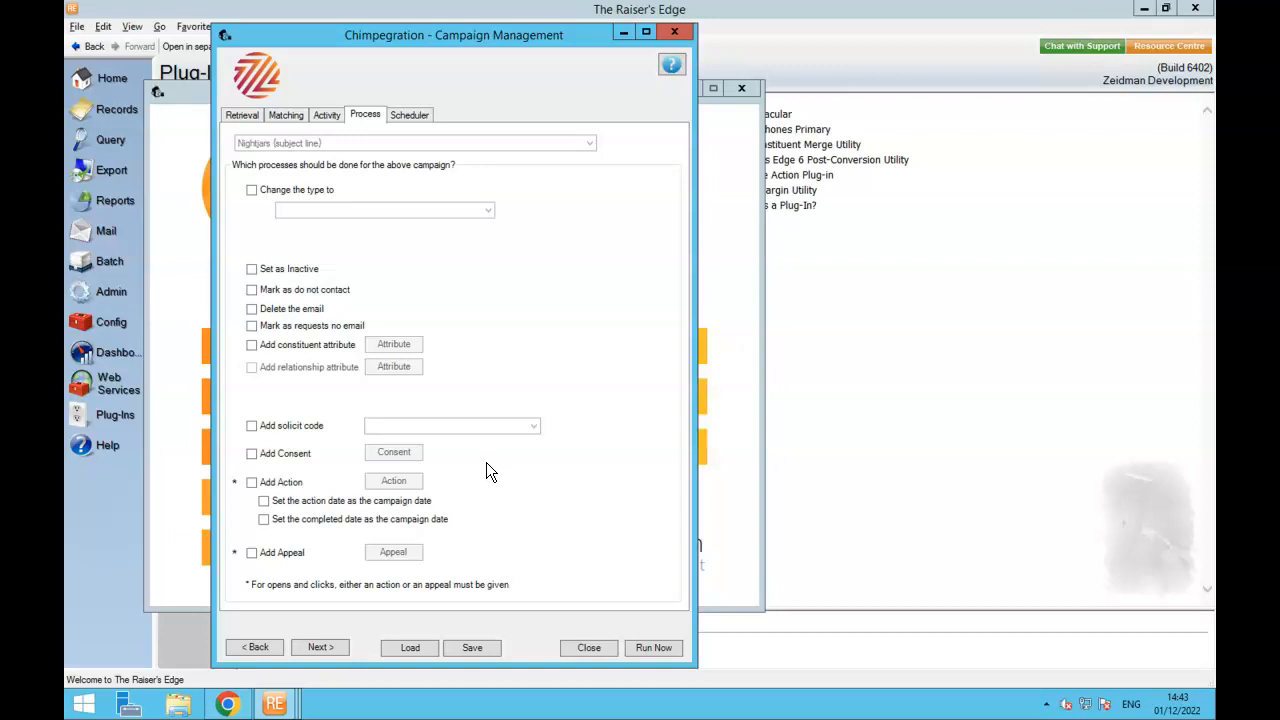
# Step: Add an action to the campaign process with category Email, type Newsletter and status Completed
pyautogui.click(249, 482)
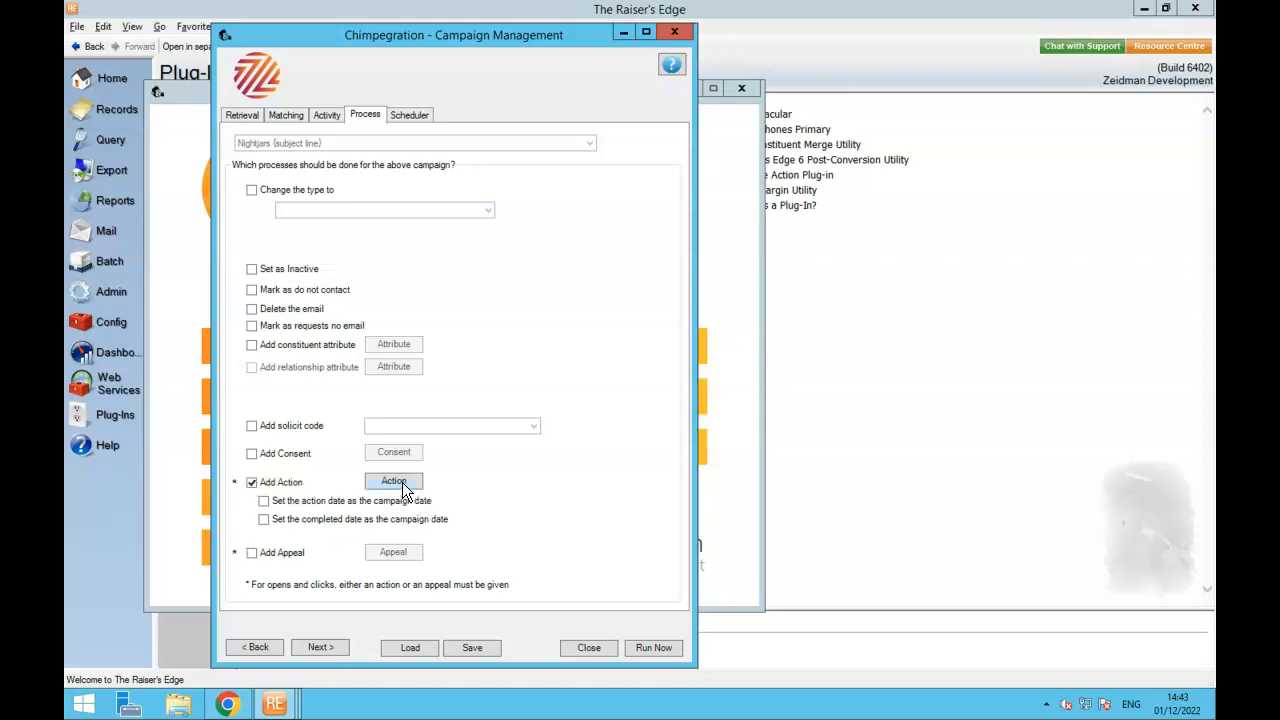
pyautogui.click(394, 482)
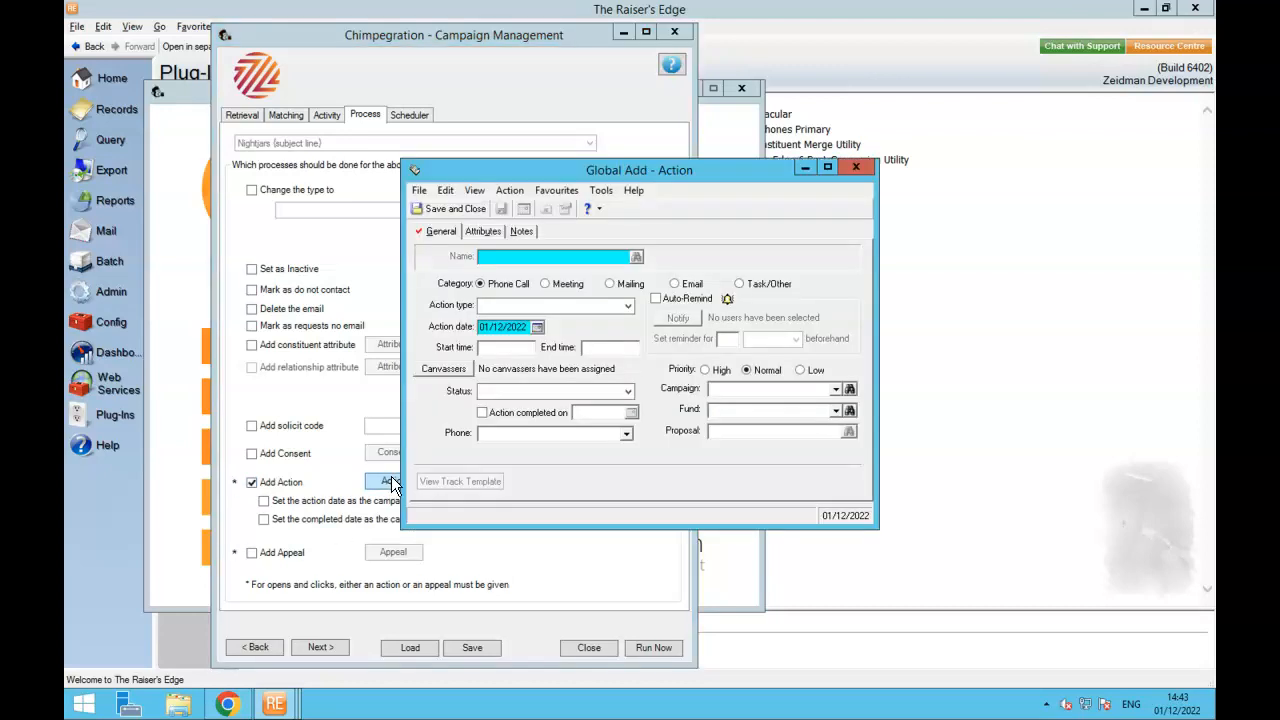
pyautogui.click(674, 284)
pyautogui.click(632, 306)
pyautogui.click(538, 320)
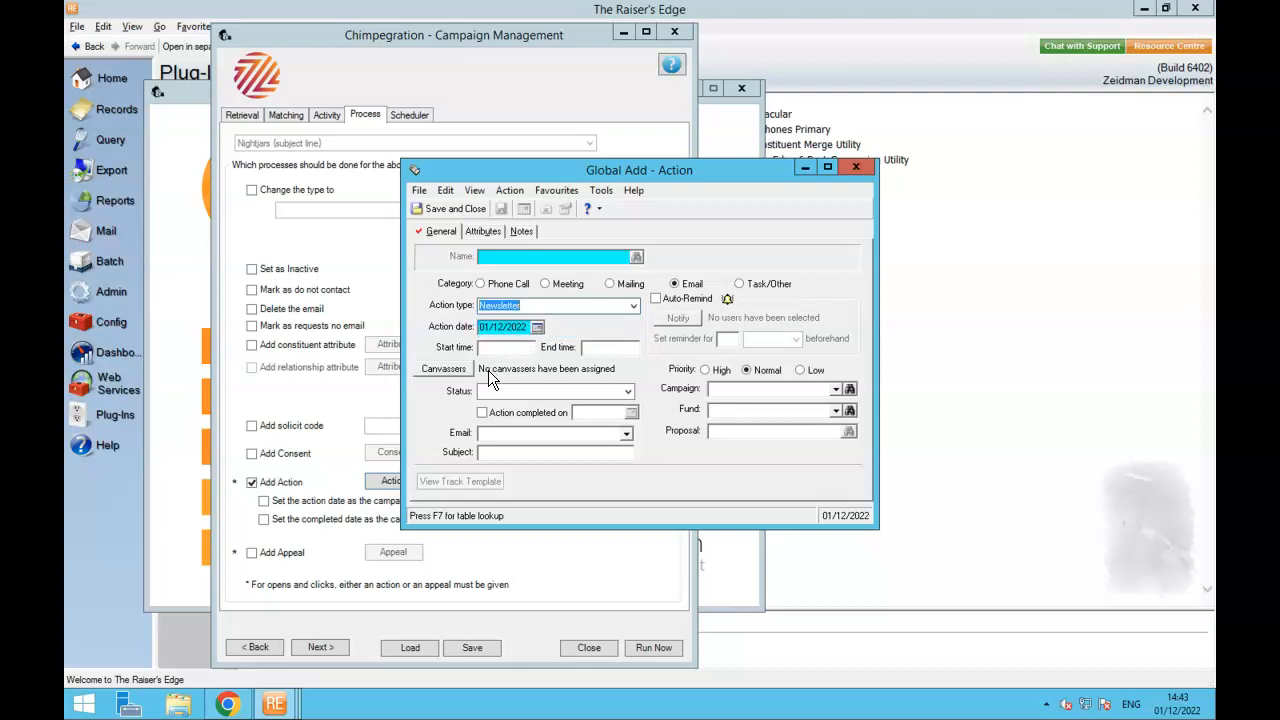
pyautogui.click(627, 391)
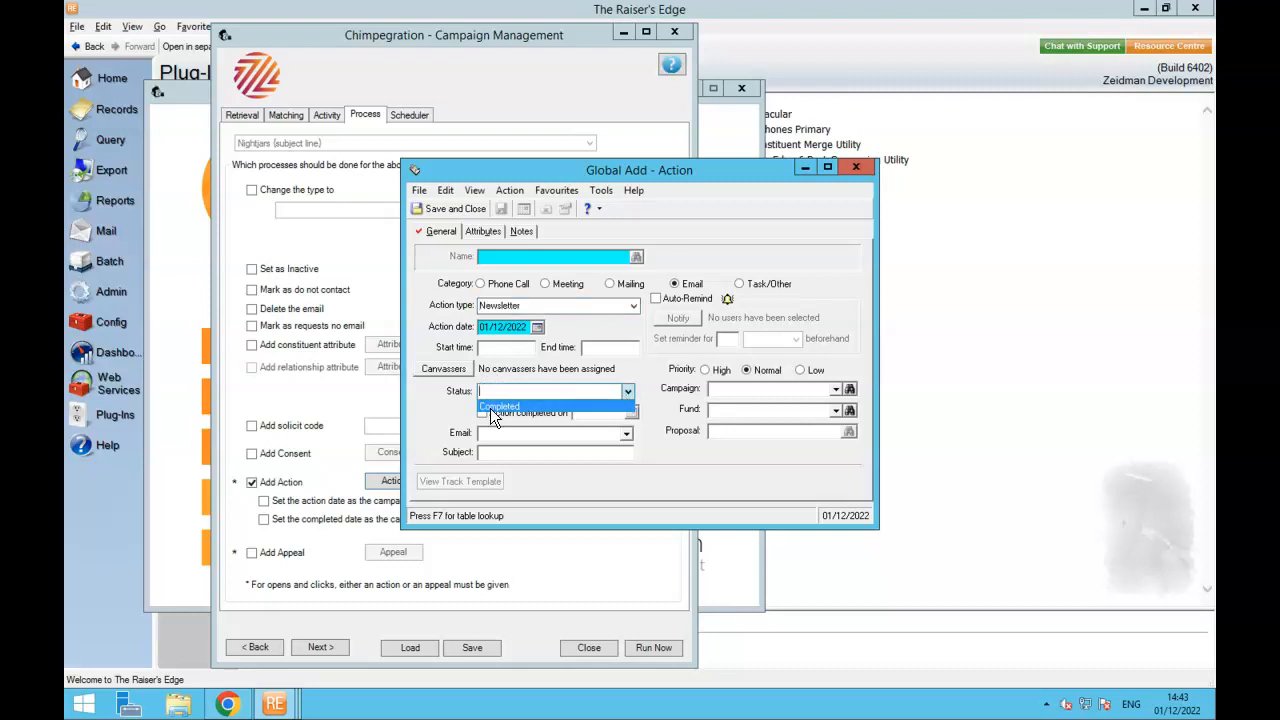
pyautogui.click(519, 404)
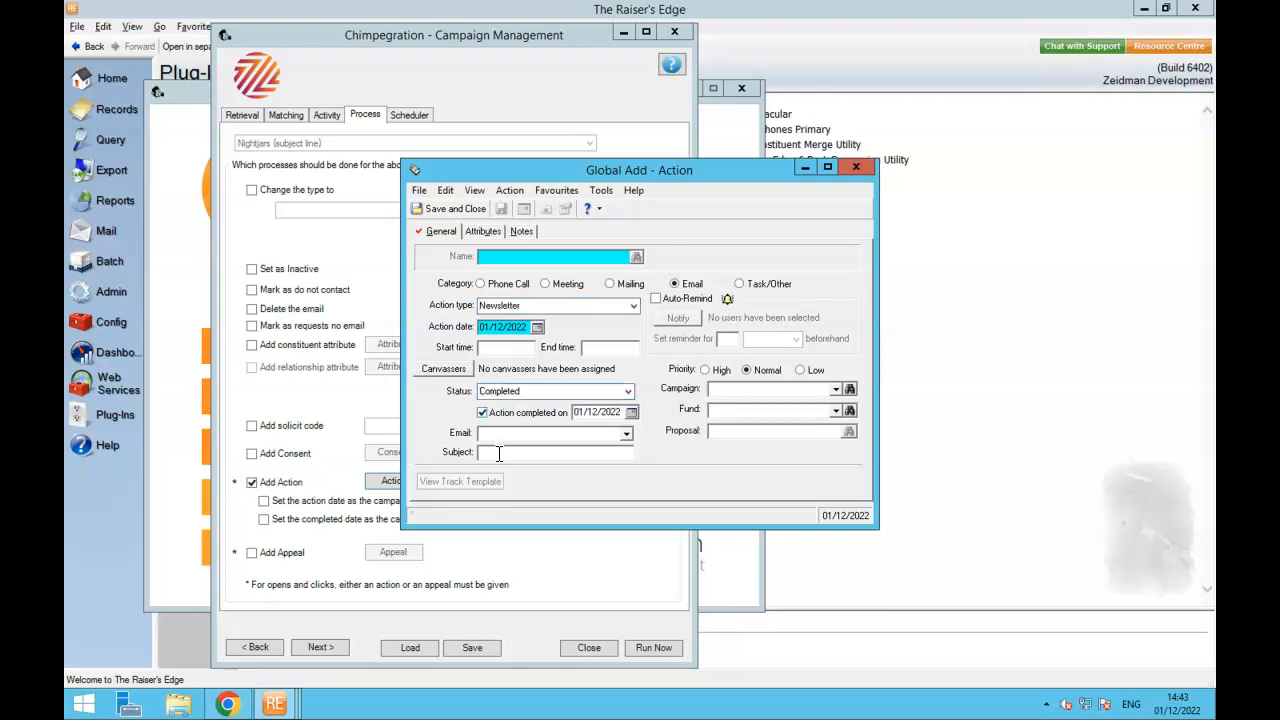
# Step: Look over the action's notes and attributes, save the action, and run the processing of the Nightjars campaign
pyautogui.click(508, 451)
pyautogui.click(517, 235)
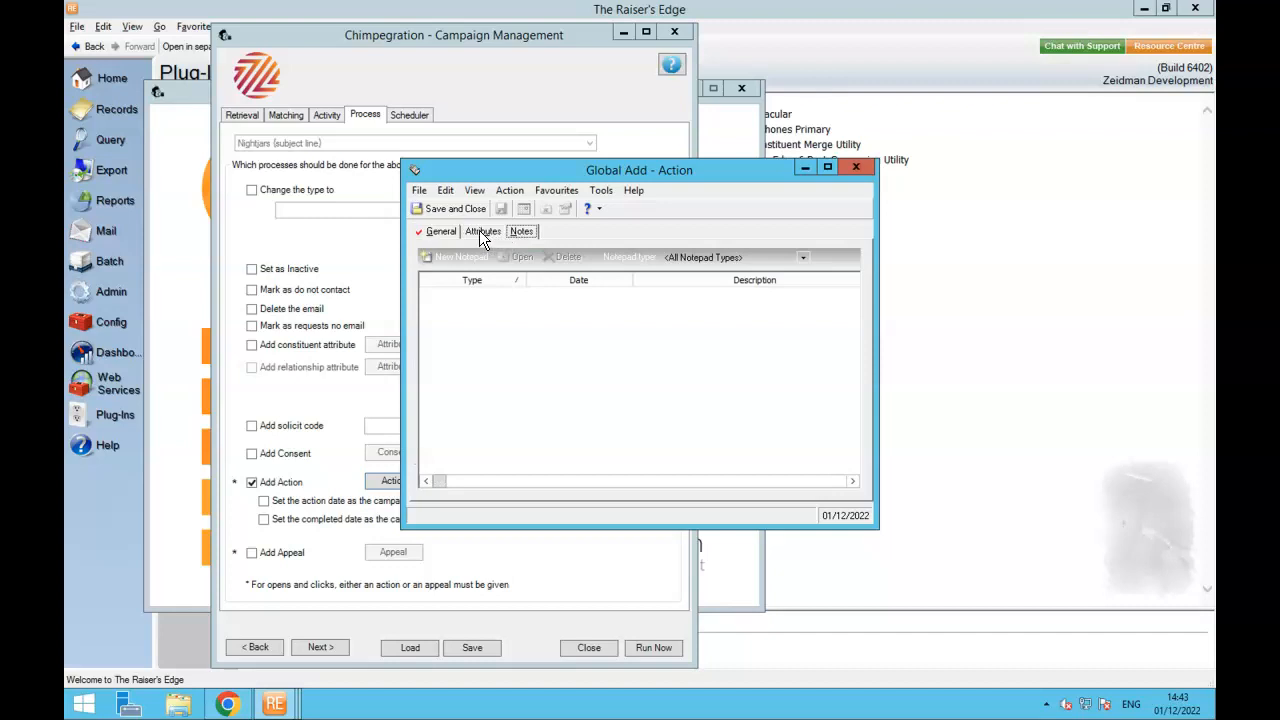
pyautogui.click(479, 234)
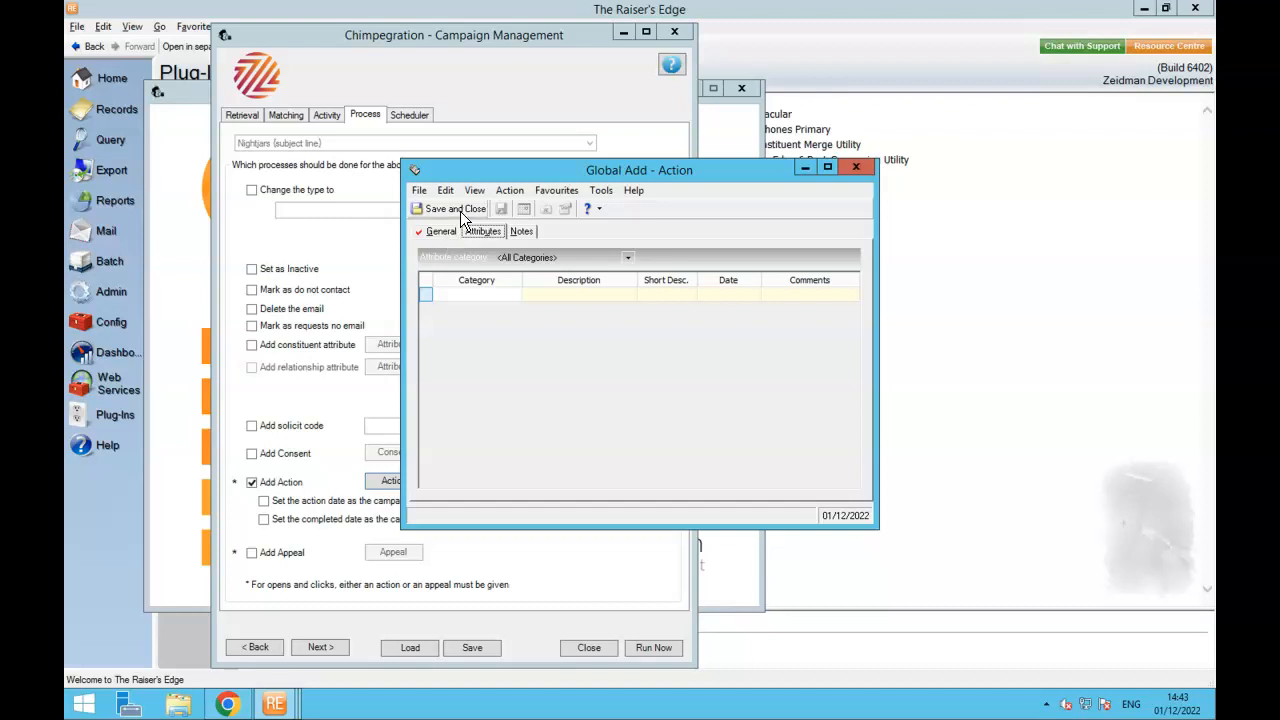
pyautogui.click(455, 209)
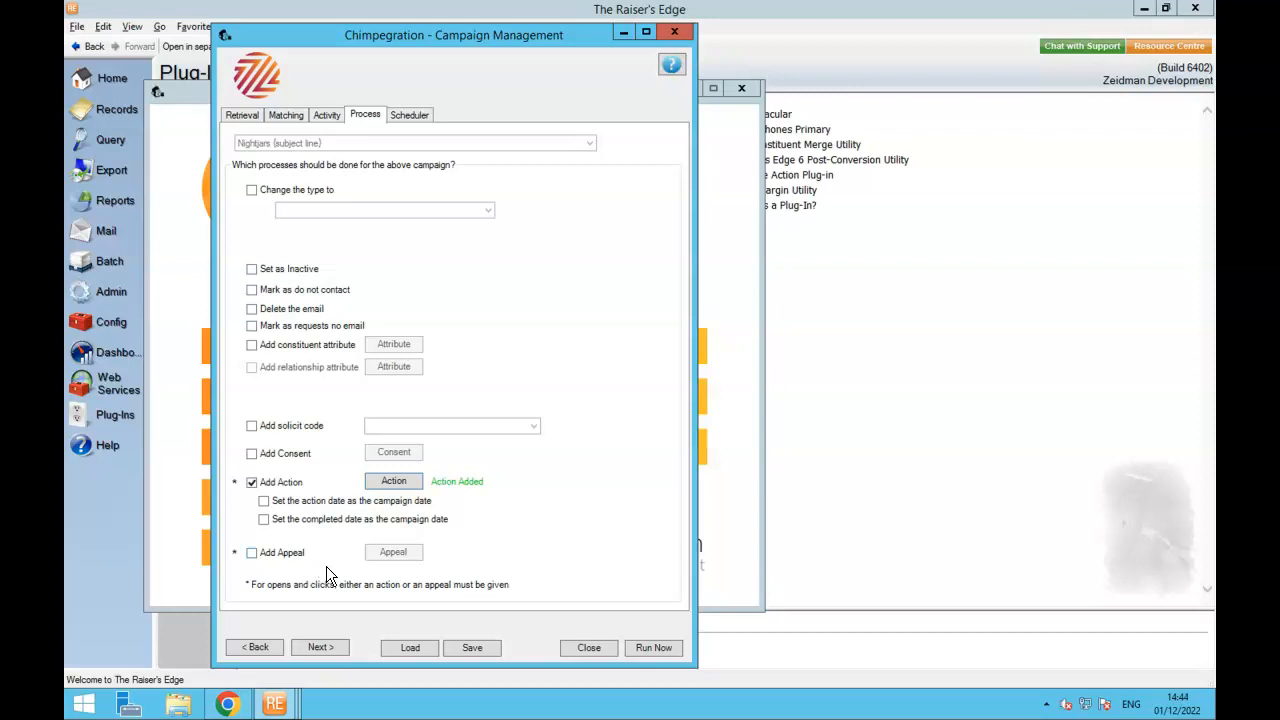
pyautogui.click(652, 648)
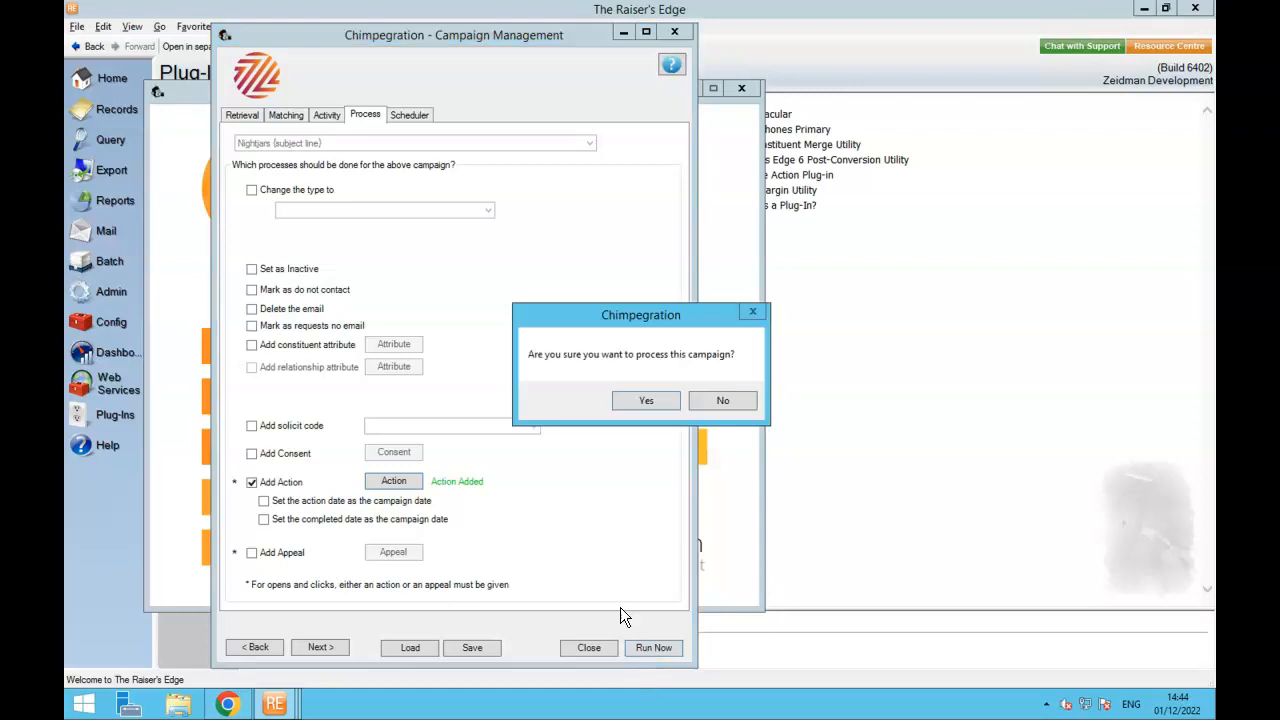
pyautogui.click(660, 400)
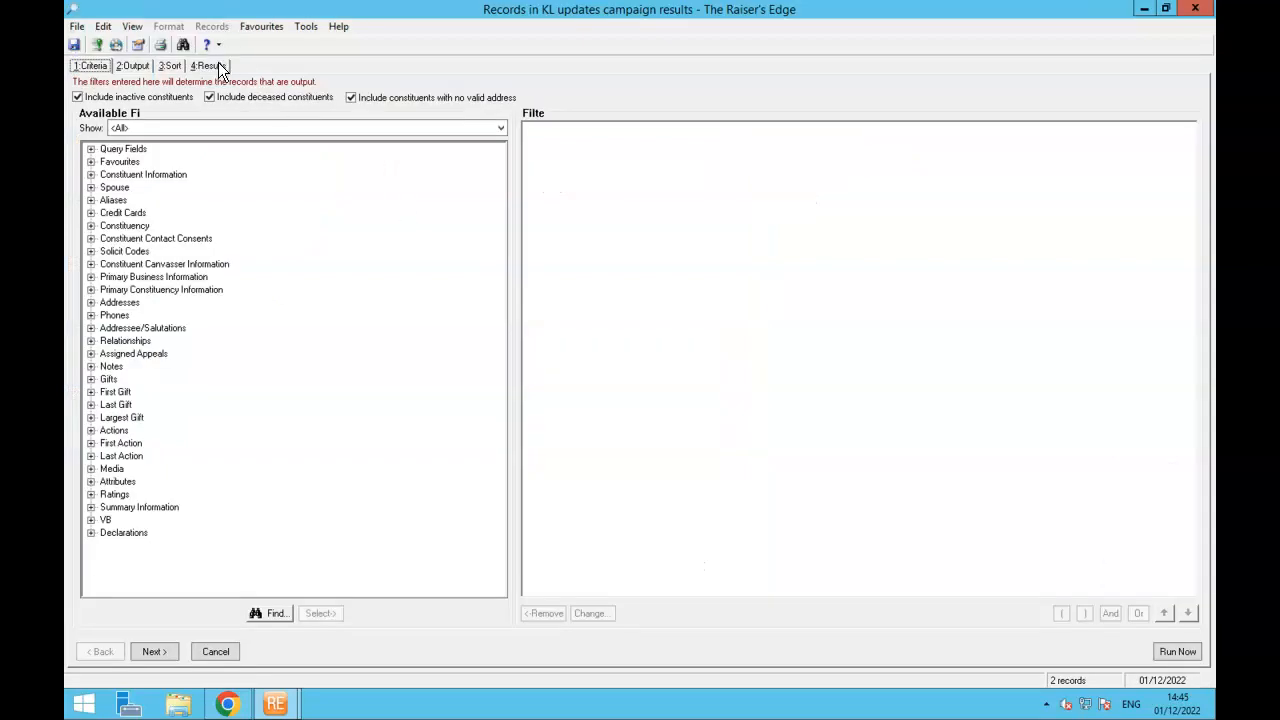
# Step: In the query results, open the second constituent's record and examine its newest action, the completed Nightjars newsletter email
pyautogui.click(212, 63)
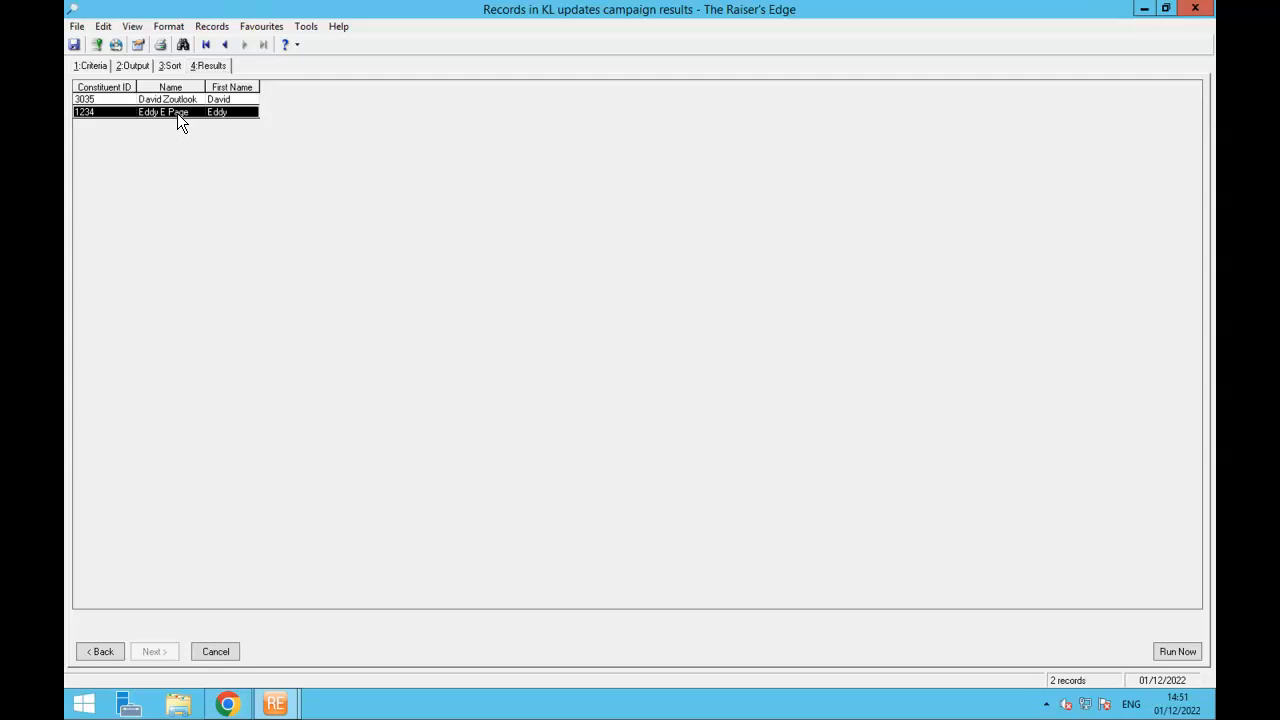
pyautogui.doubleClick(175, 111)
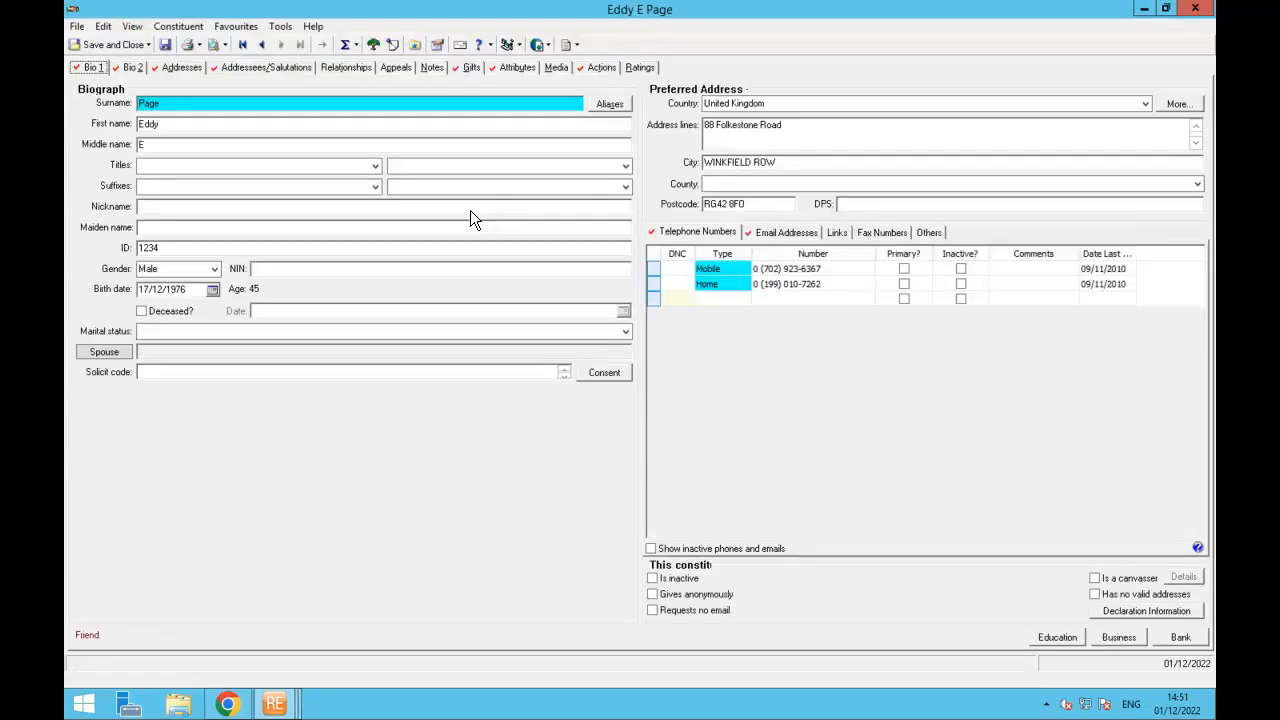
pyautogui.click(597, 67)
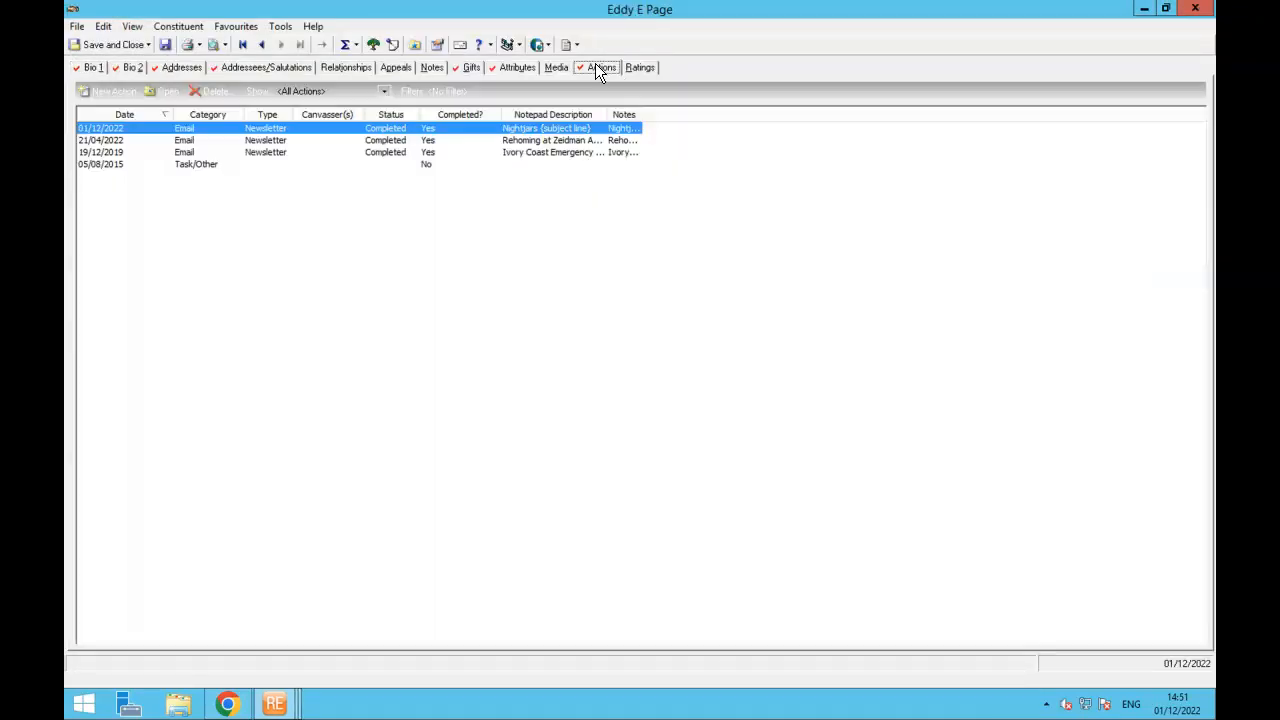
pyautogui.doubleClick(368, 128)
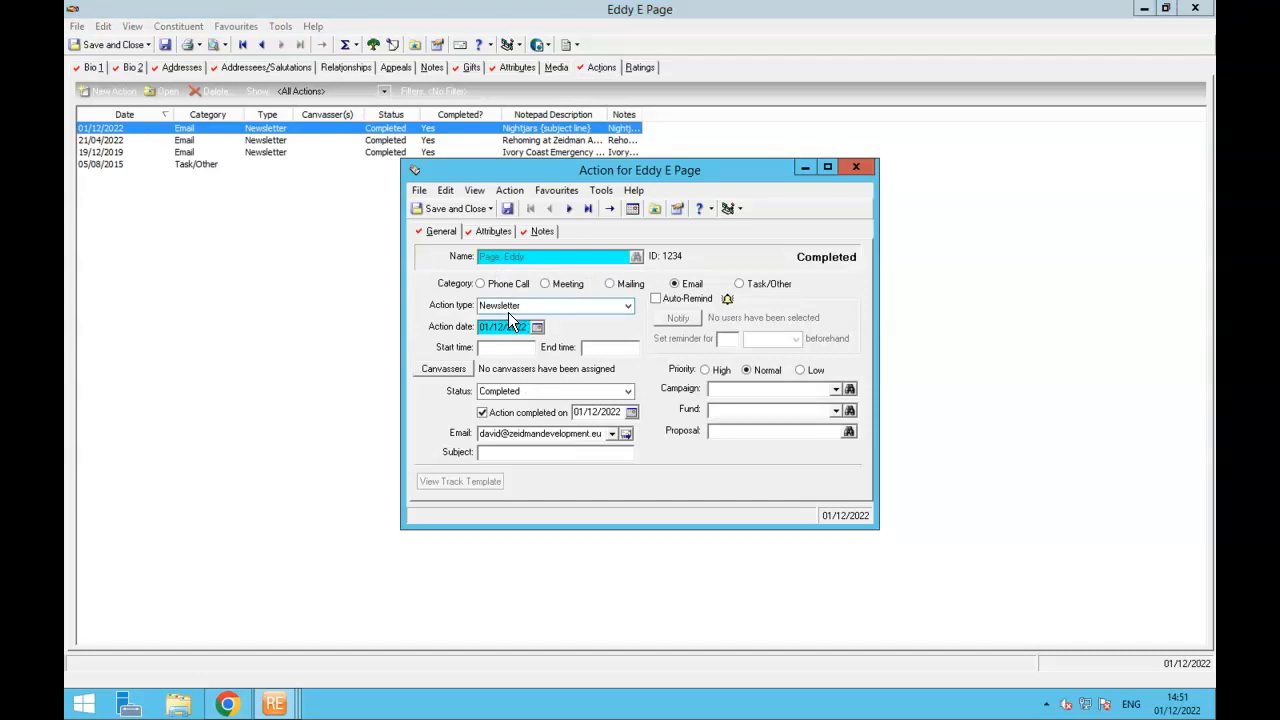
# Step: Examine the attributes and notes stored on the constituent's newest newsletter action
pyautogui.click(492, 231)
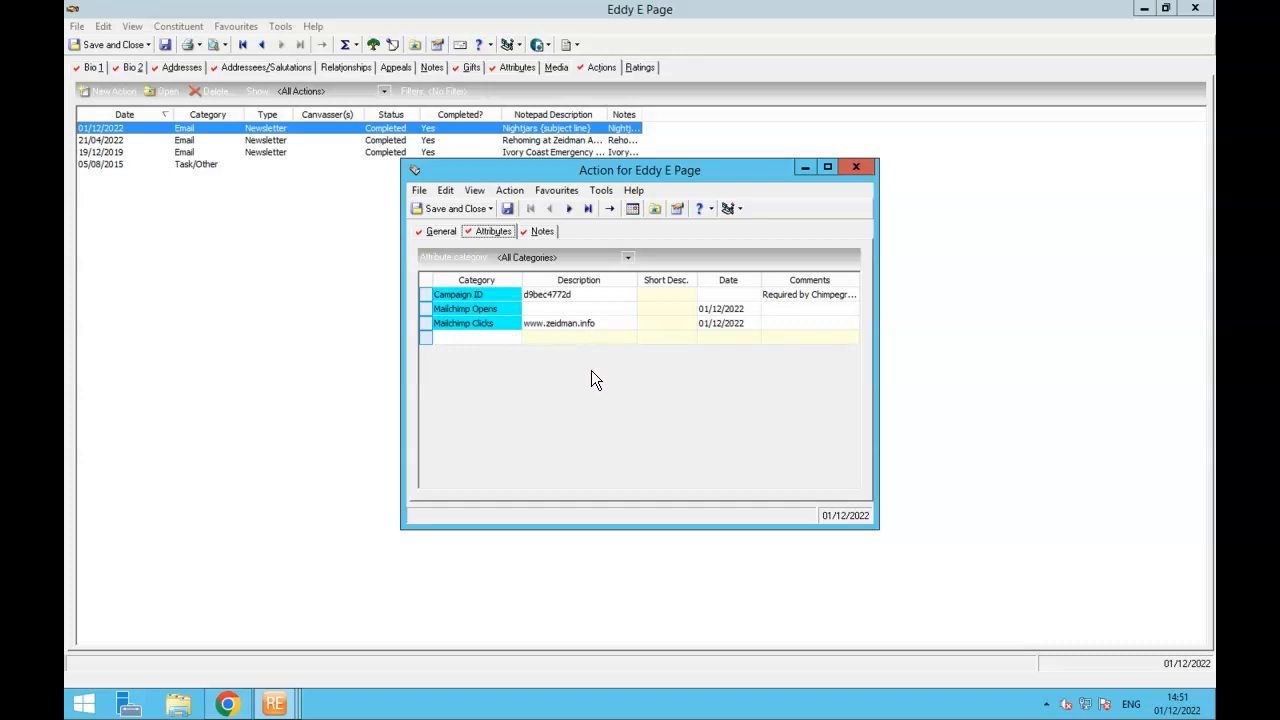
pyautogui.click(545, 231)
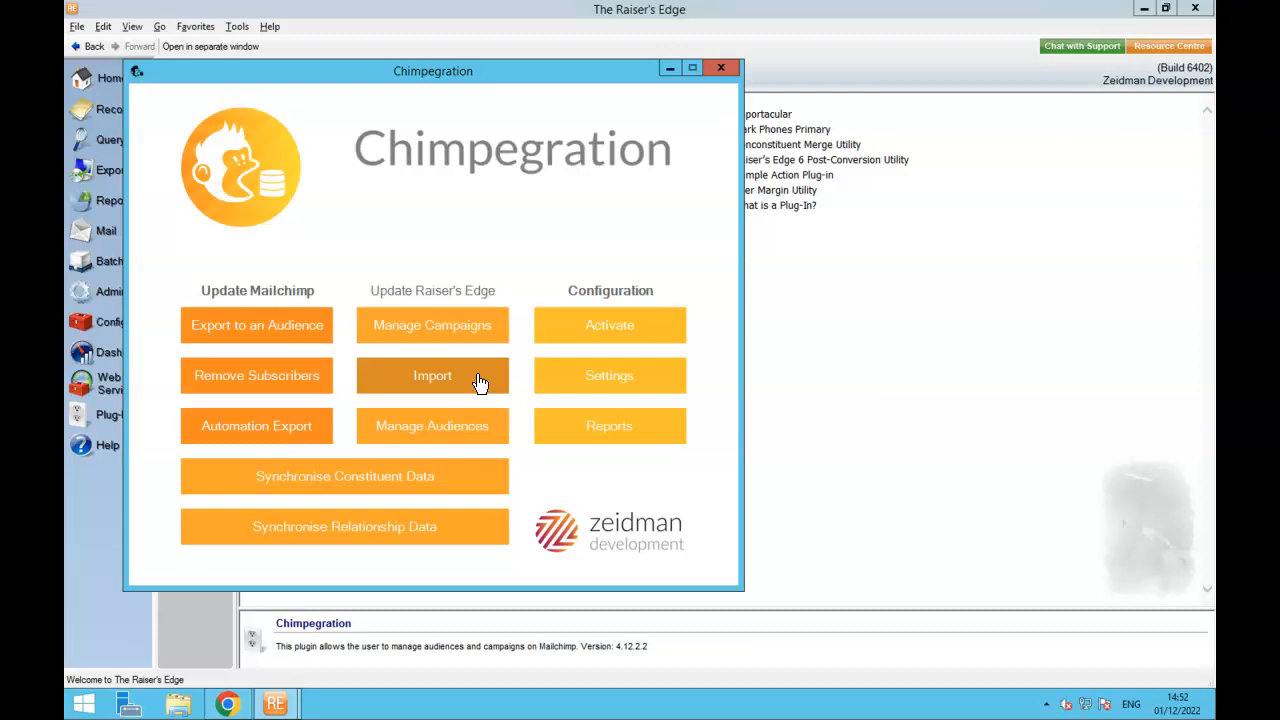
# Step: Look over the Manage Audiences options for retrieving subscribes, unsubscribes and star ratings, and close them
pyautogui.click(413, 442)
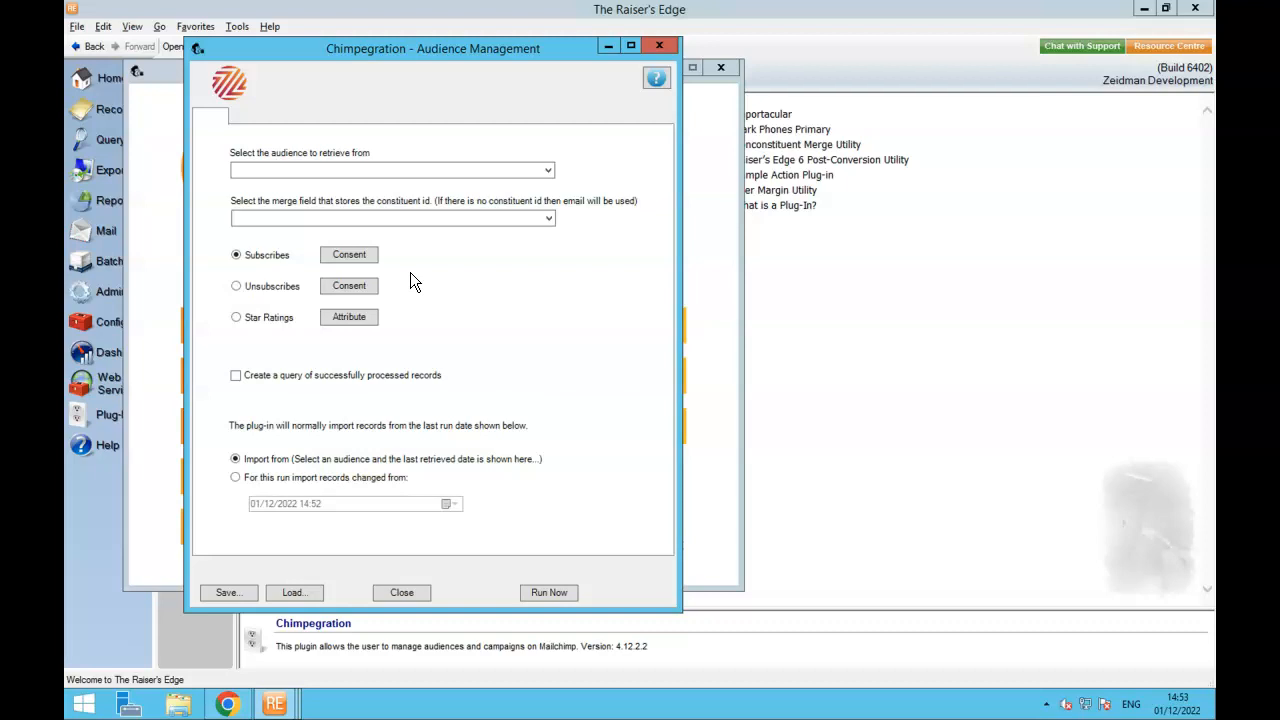
pyautogui.click(659, 45)
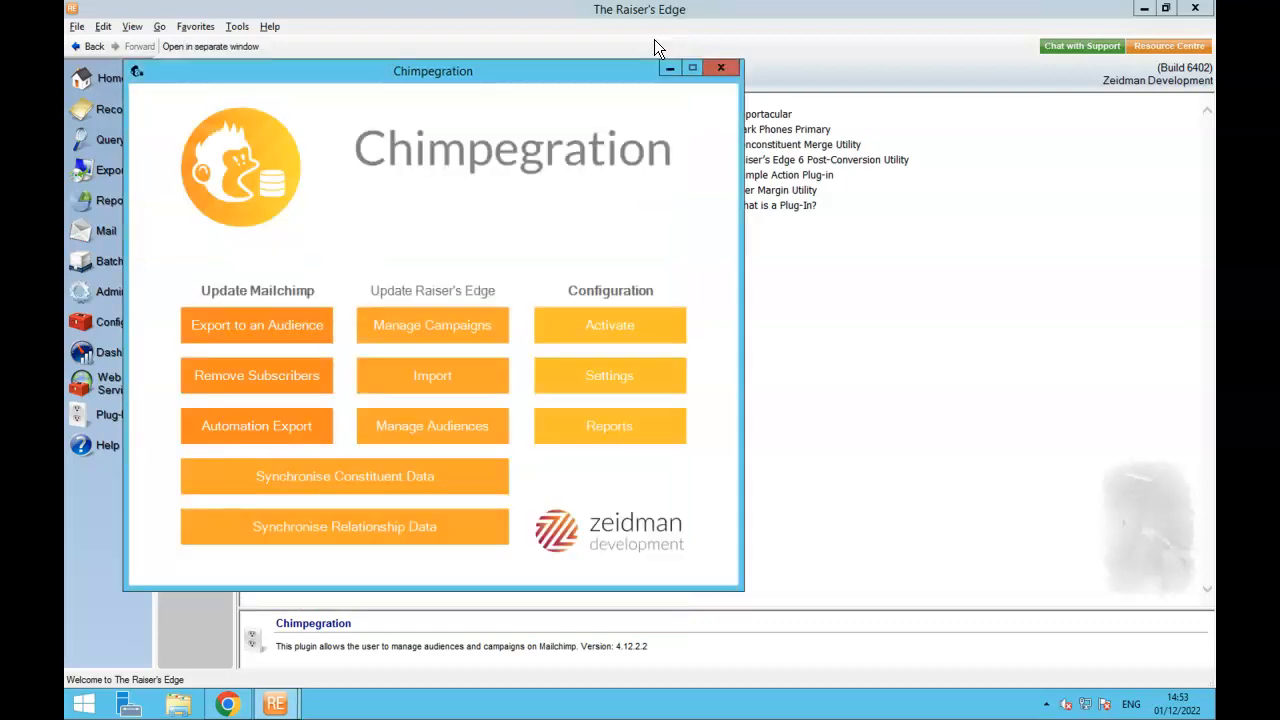
# Step: Open the constituent data synchronisation for the Synch Demo audience, check the available Mailchimp segments and keep the segment blank
pyautogui.click(390, 484)
pyautogui.click(440, 322)
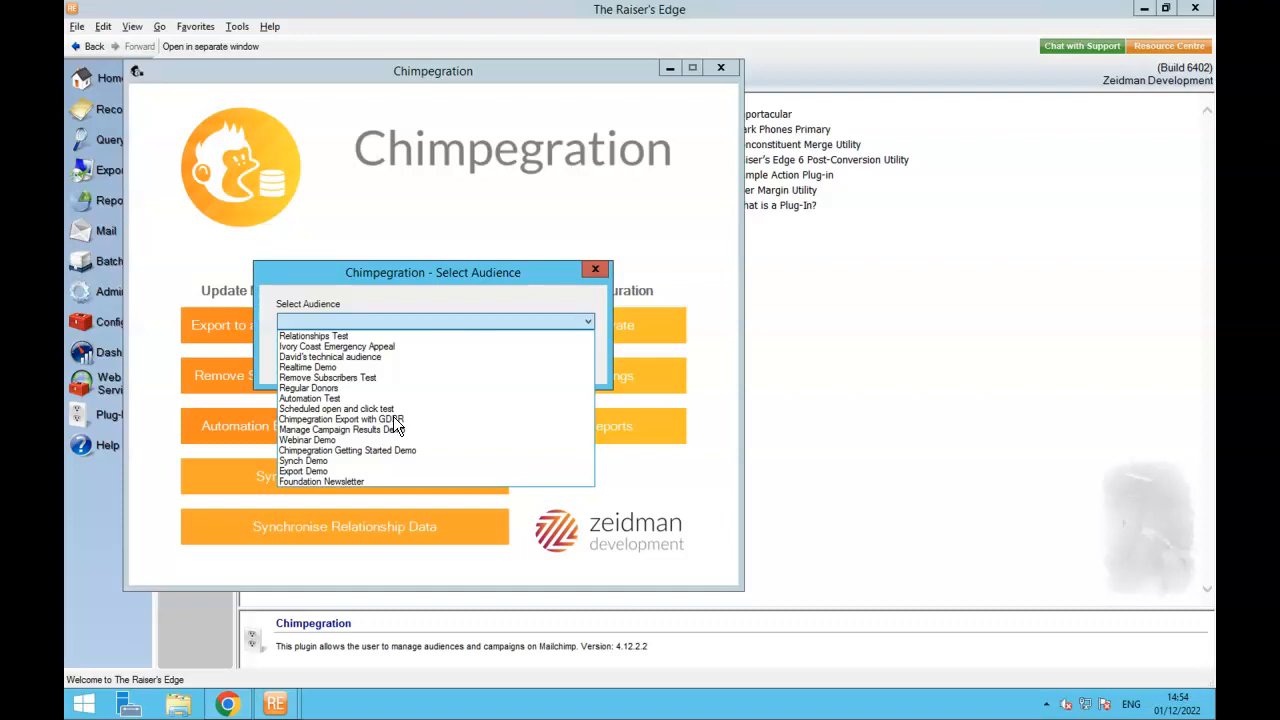
pyautogui.click(321, 460)
pyautogui.click(510, 363)
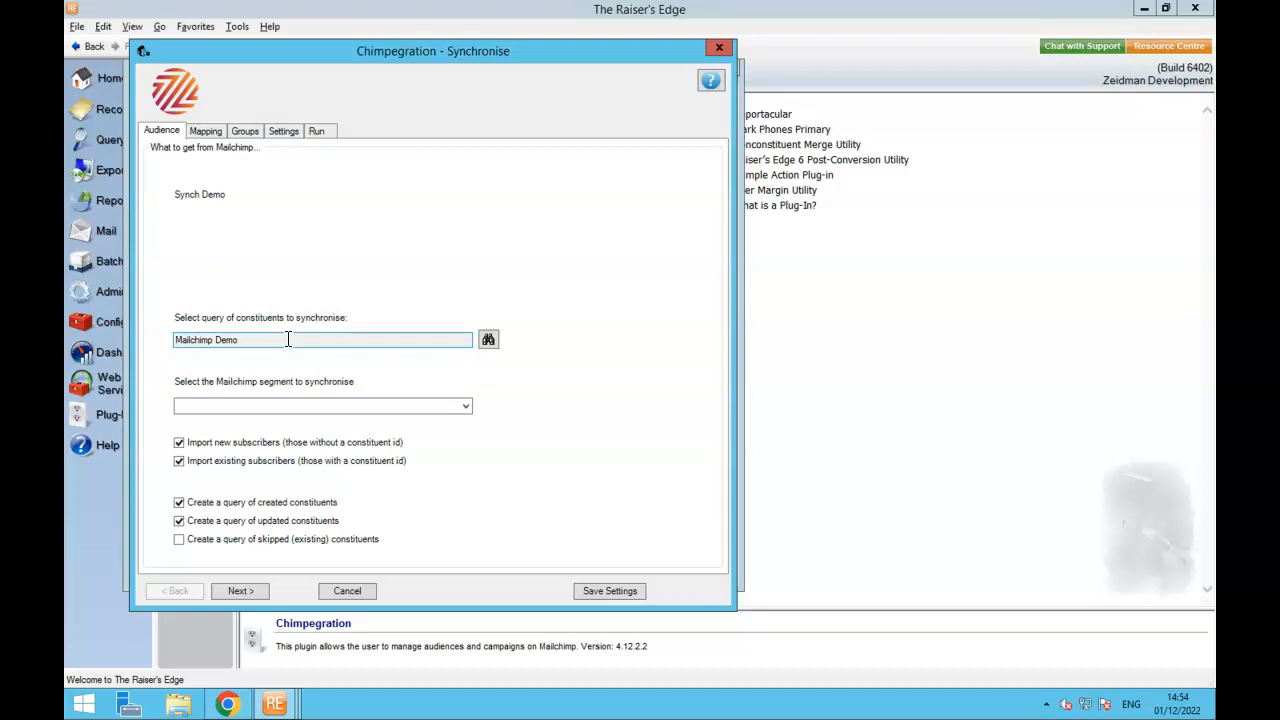
pyautogui.click(391, 406)
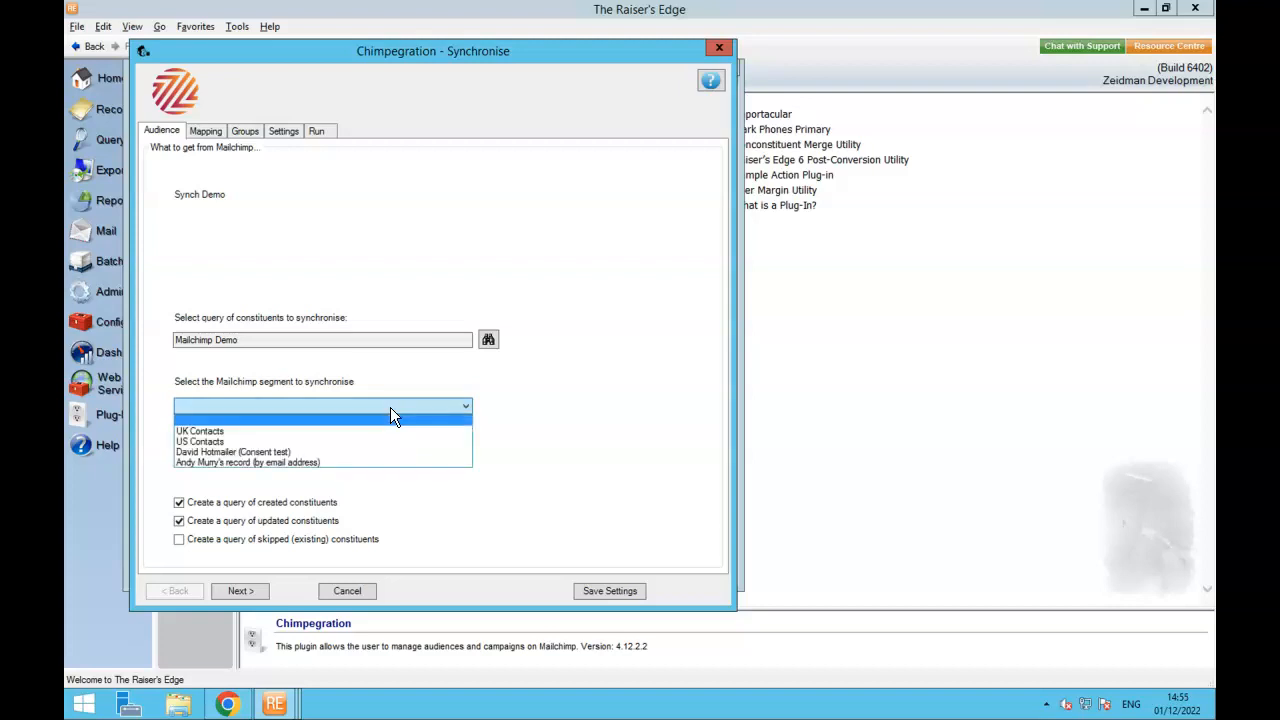
pyautogui.click(391, 416)
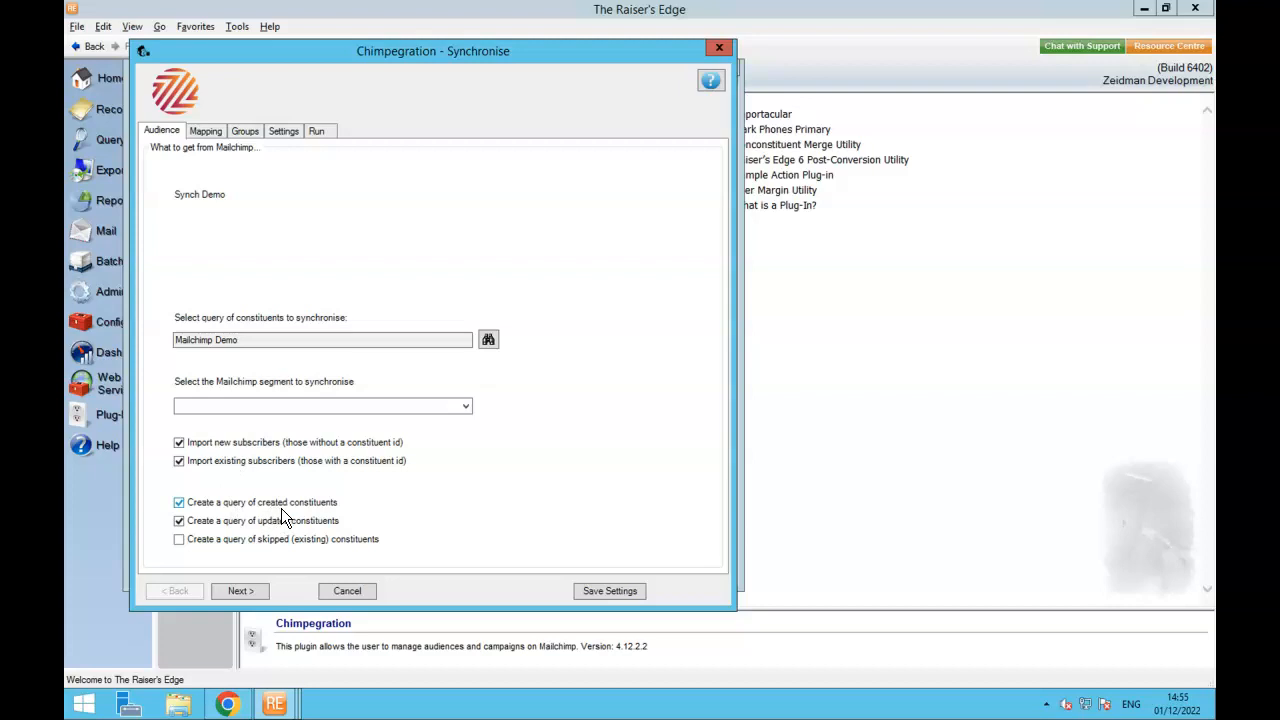
# Step: Examine the field mapping with its available Constituent fields, and how the "Send me information about" group is mapped
pyautogui.click(215, 133)
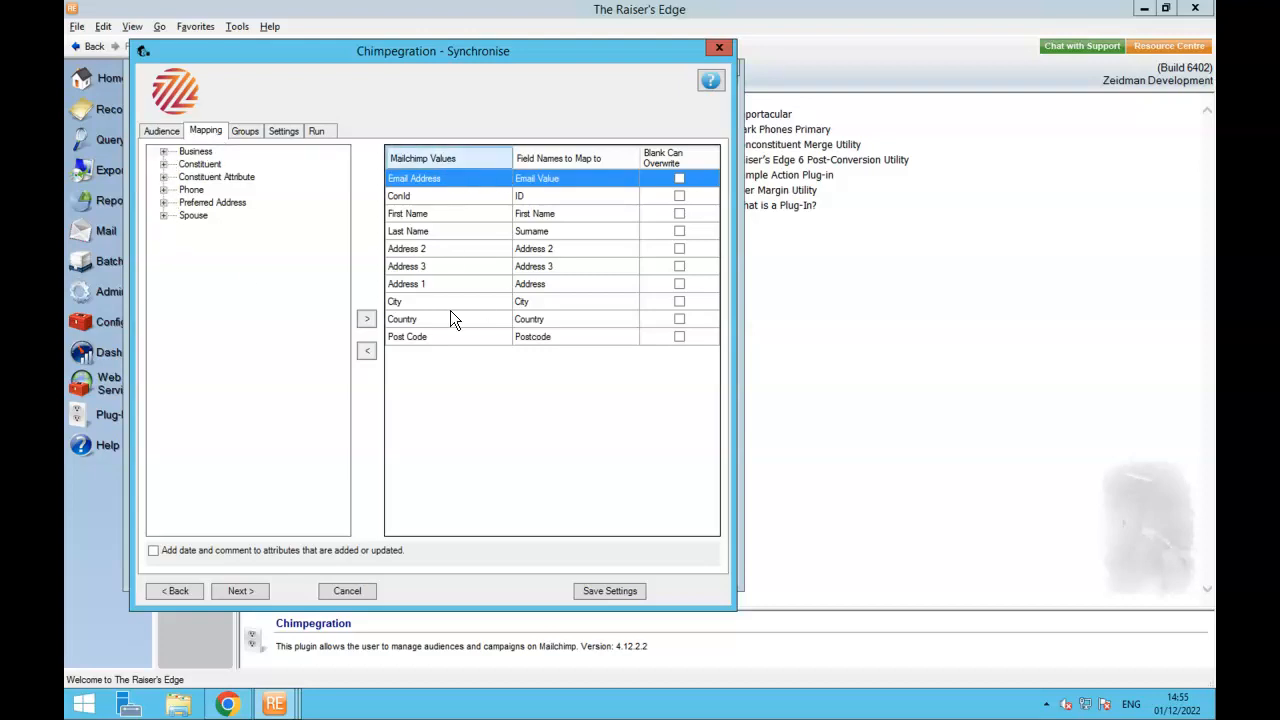
pyautogui.click(163, 164)
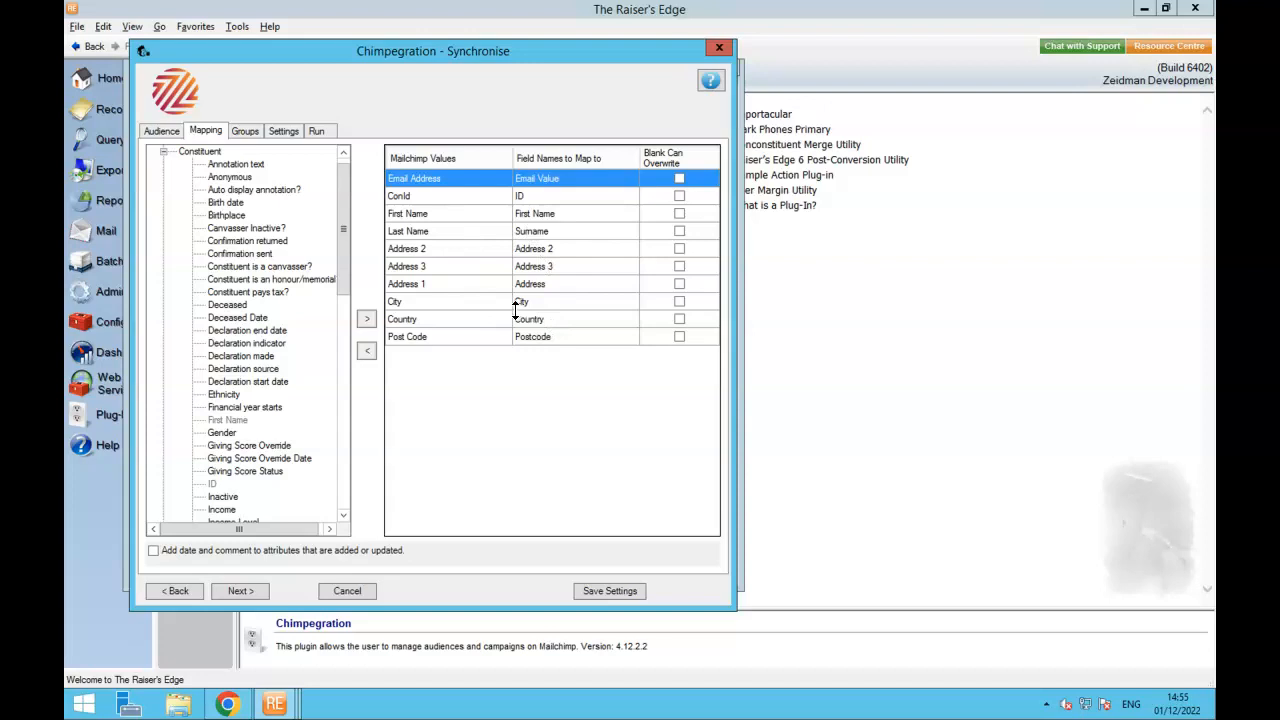
pyautogui.click(245, 133)
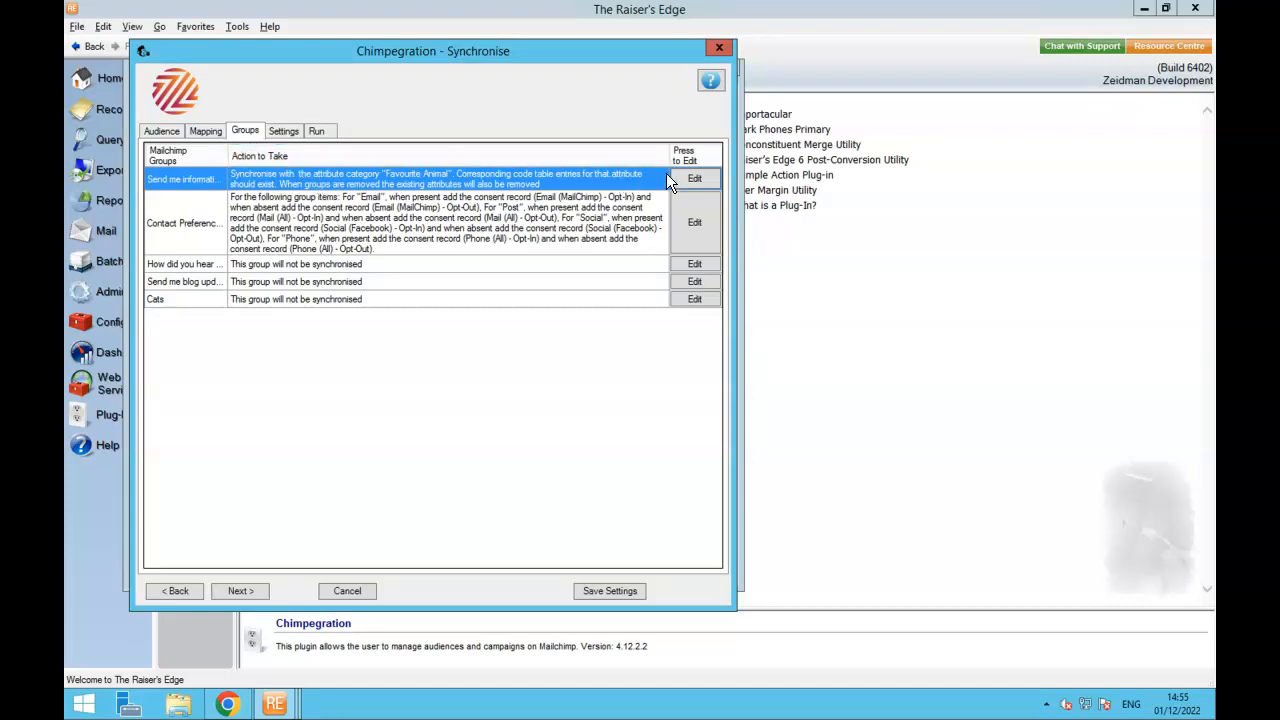
pyautogui.click(692, 179)
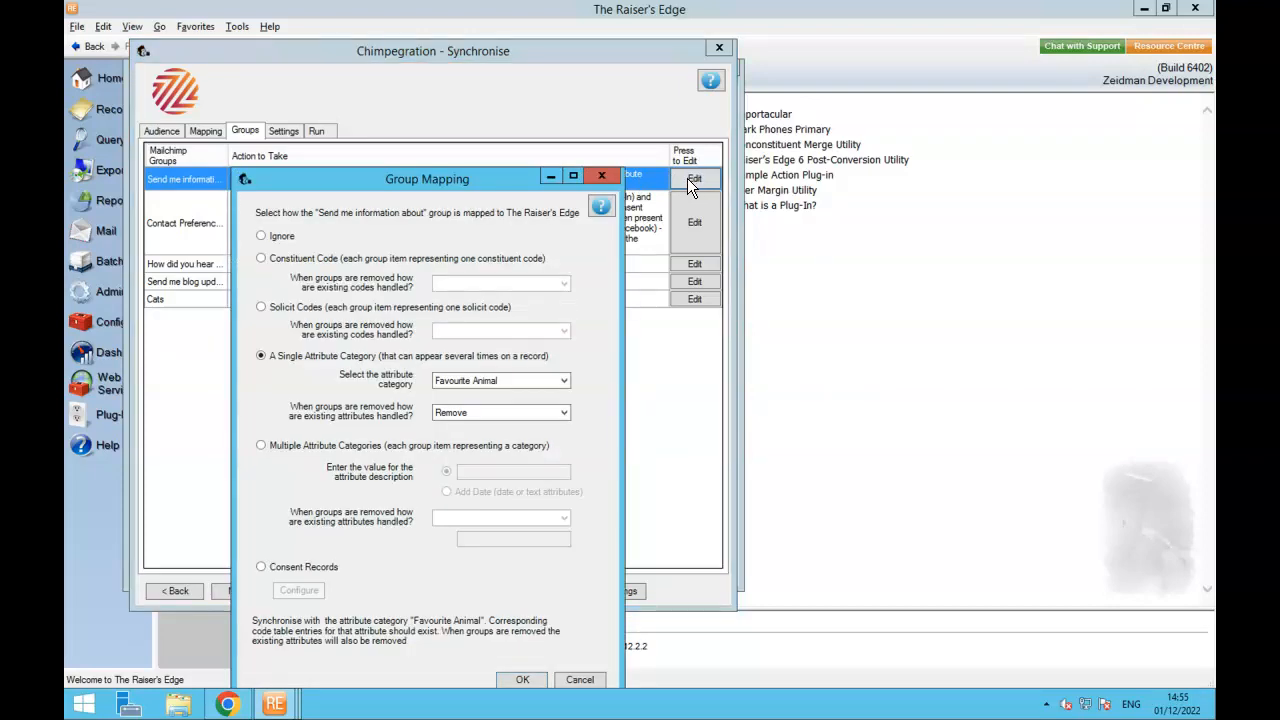
pyautogui.moveTo(514, 175); pyautogui.dragTo(514, 104)
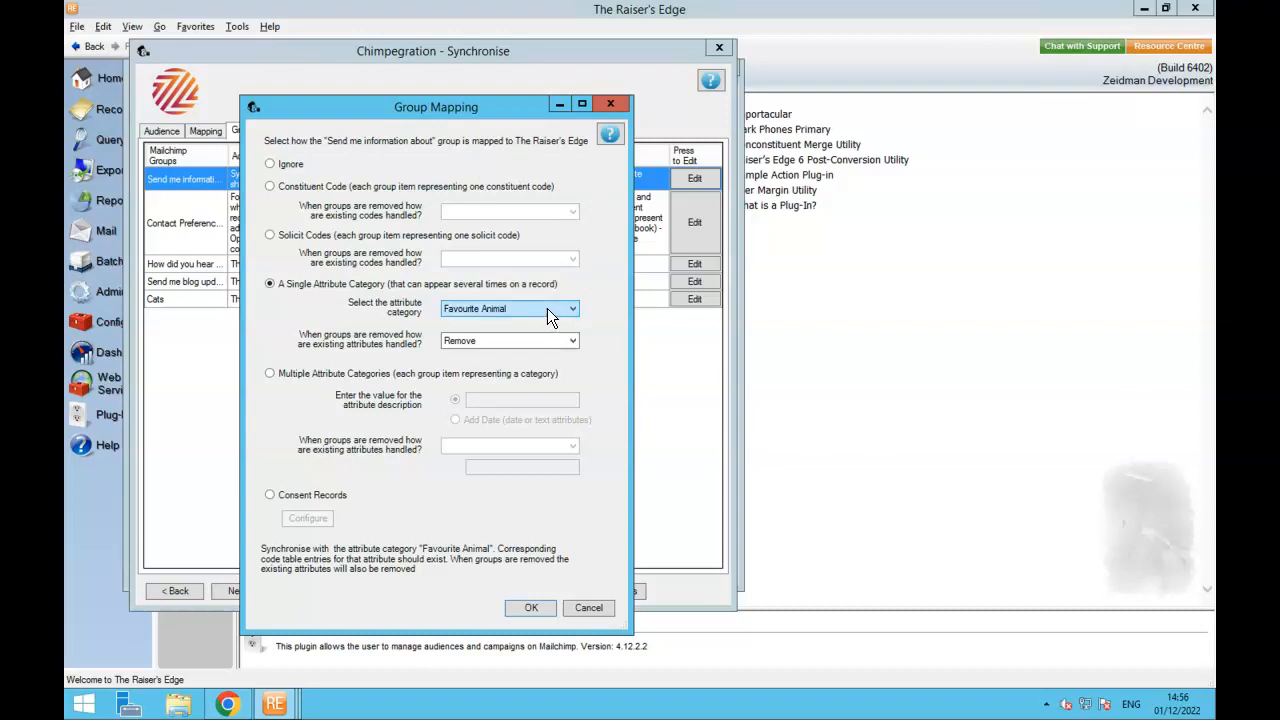
pyautogui.click(615, 104)
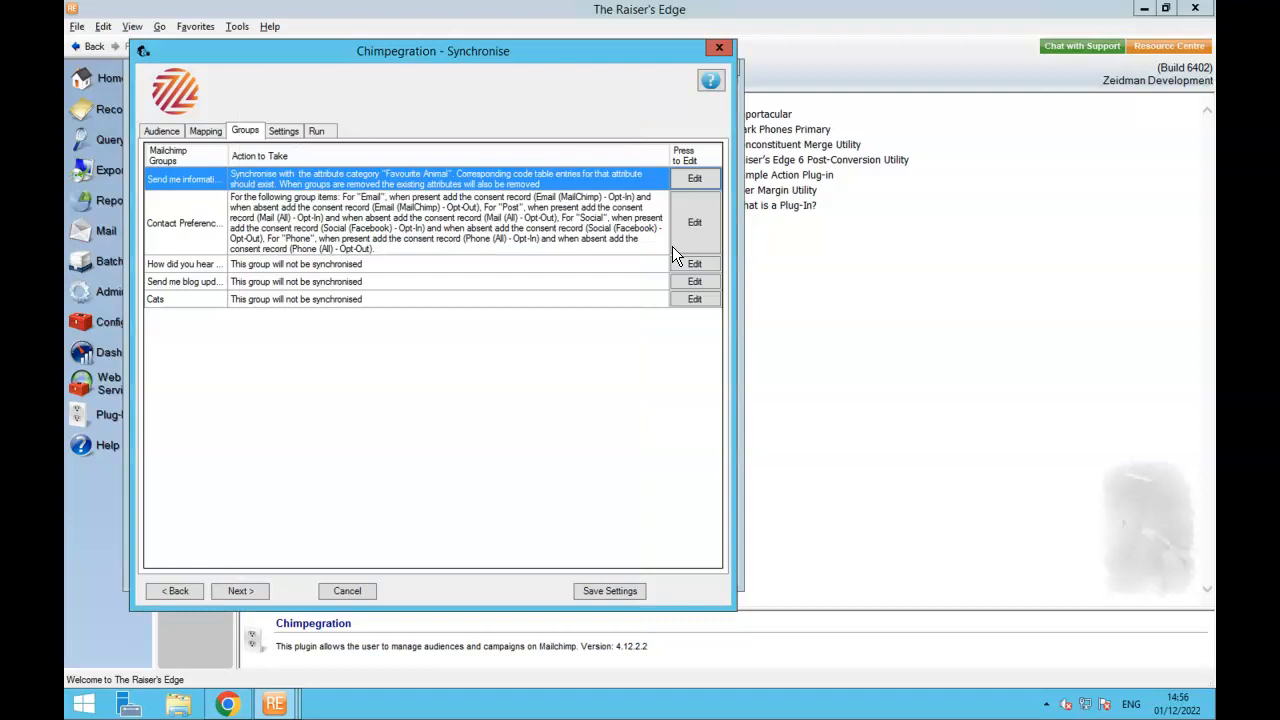
# Step: Examine how the Contact Preferences group is mapped to consent records, including its detailed consent configuration
pyautogui.click(691, 230)
pyautogui.click(694, 224)
pyautogui.moveTo(324, 29); pyautogui.dragTo(577, 40)
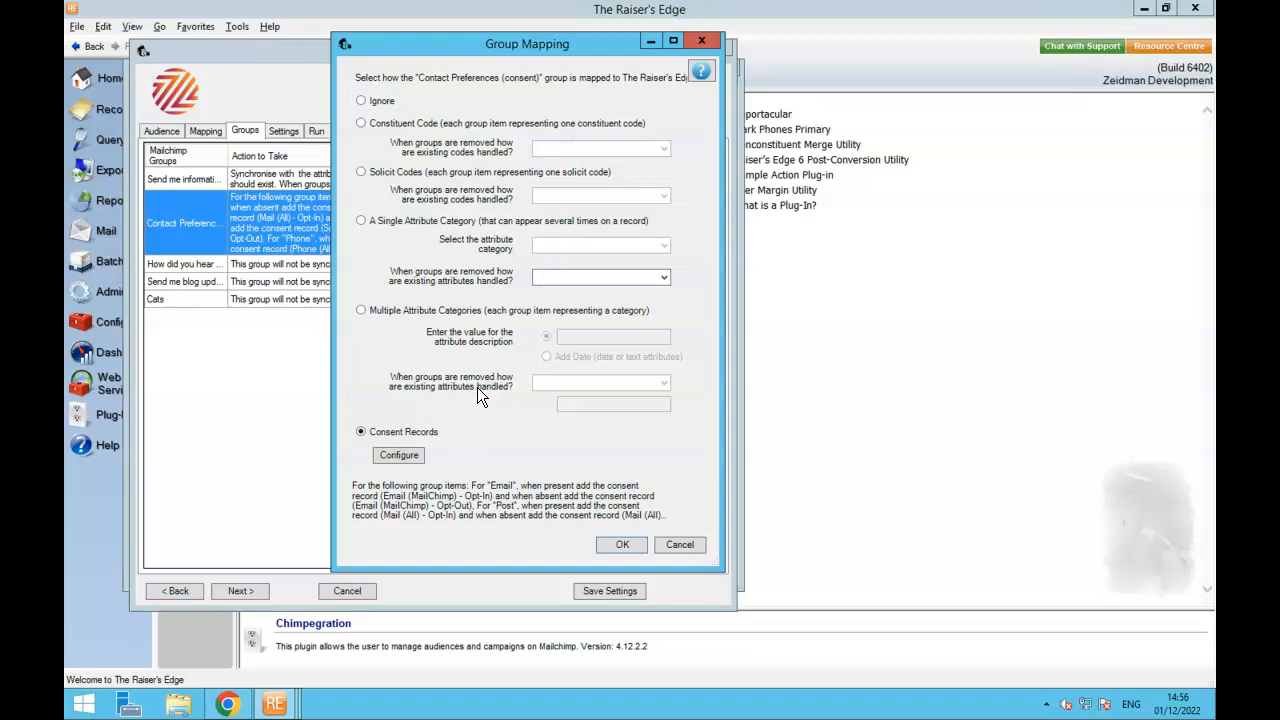
pyautogui.click(398, 454)
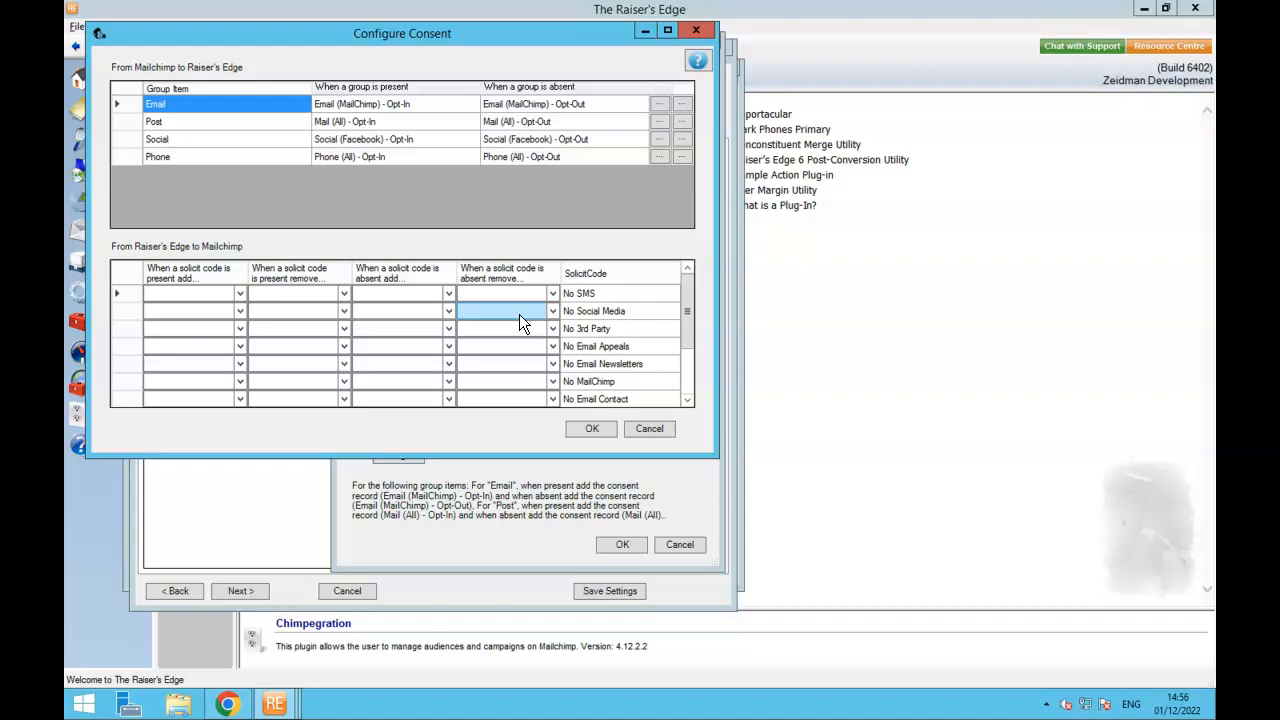
pyautogui.click(594, 428)
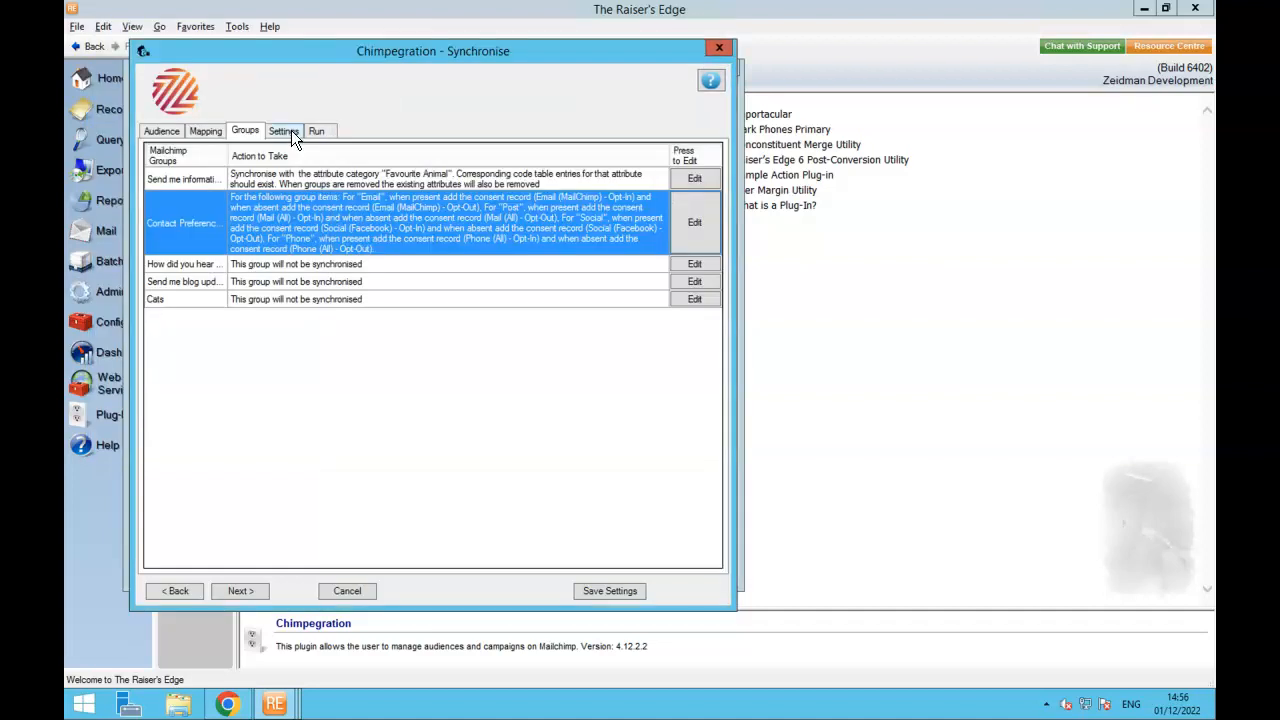
# Step: Examine the synchronisation settings for code tables, email addresses, added subscribers, the mandatory surname and address backup
pyautogui.click(285, 133)
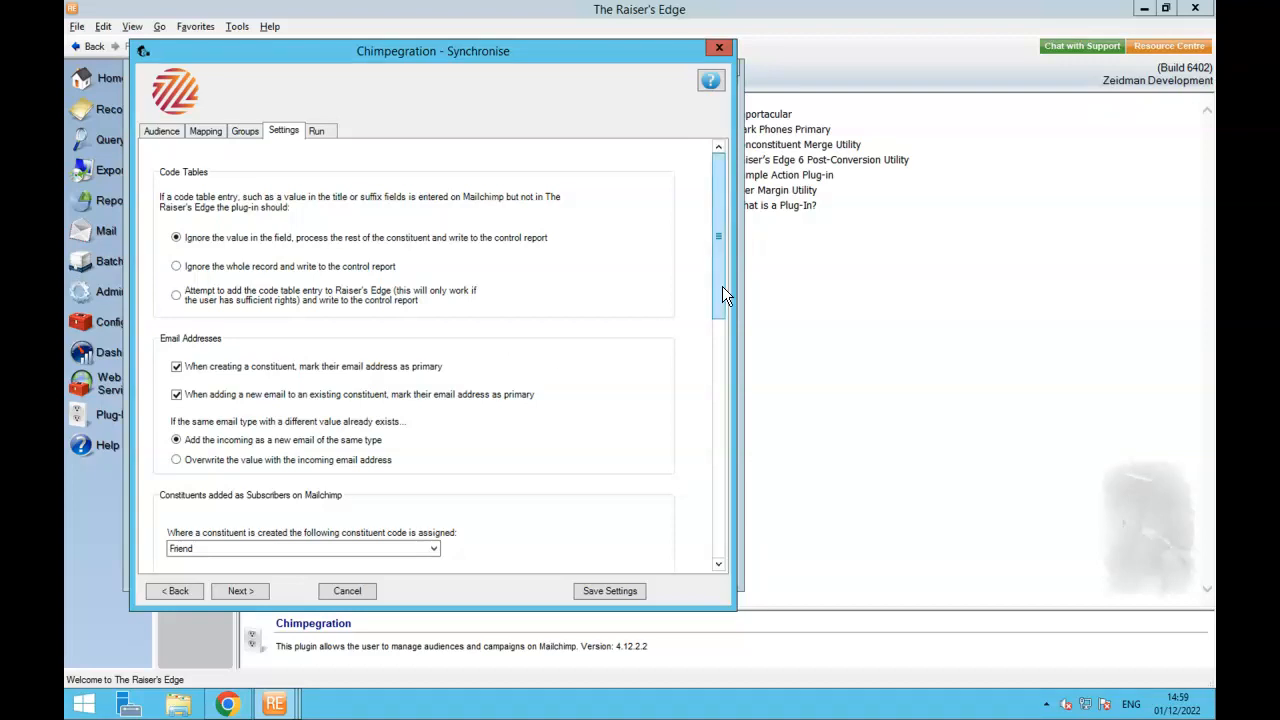
pyautogui.moveTo(722, 286); pyautogui.dragTo(722, 326)
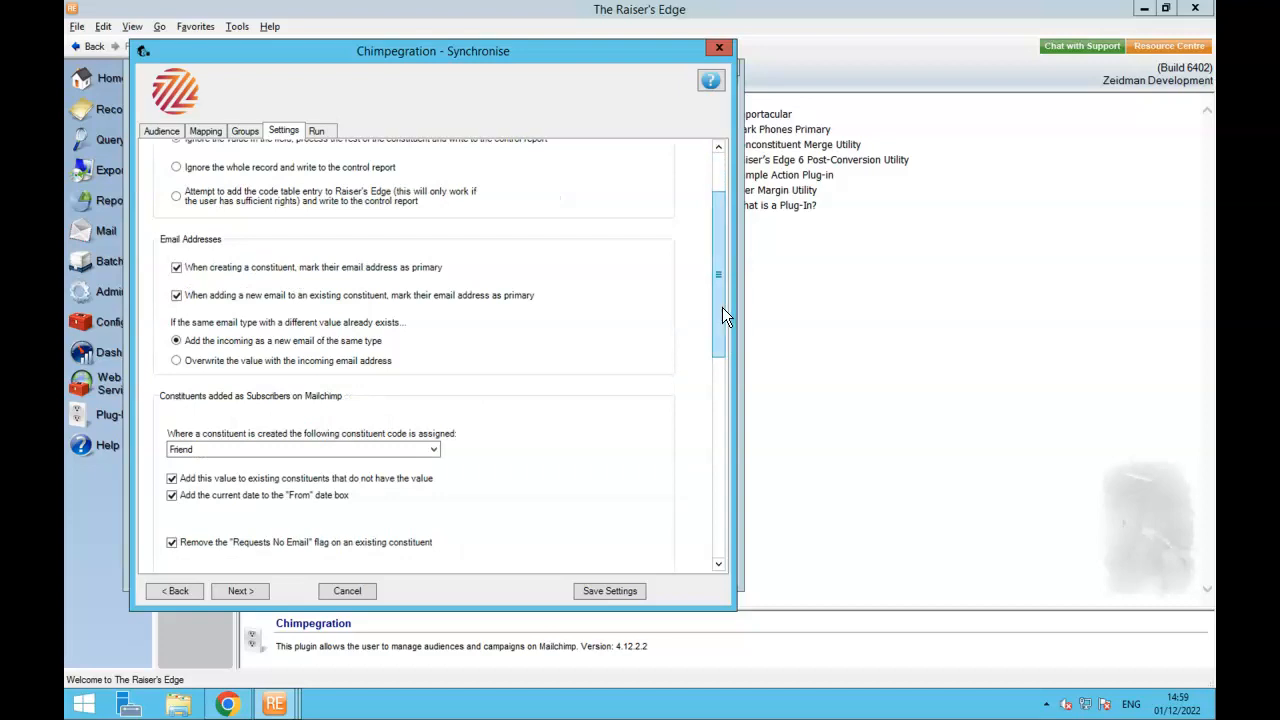
pyautogui.moveTo(722, 308); pyautogui.dragTo(721, 368)
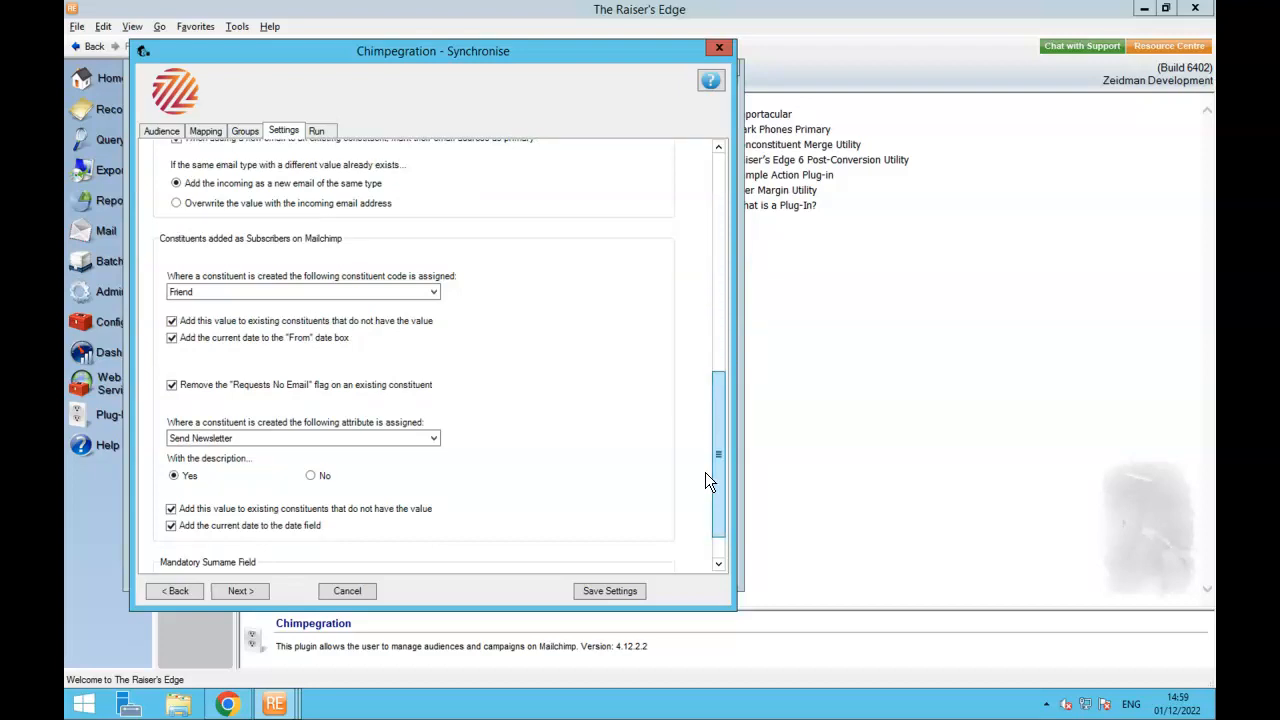
pyautogui.click(712, 474)
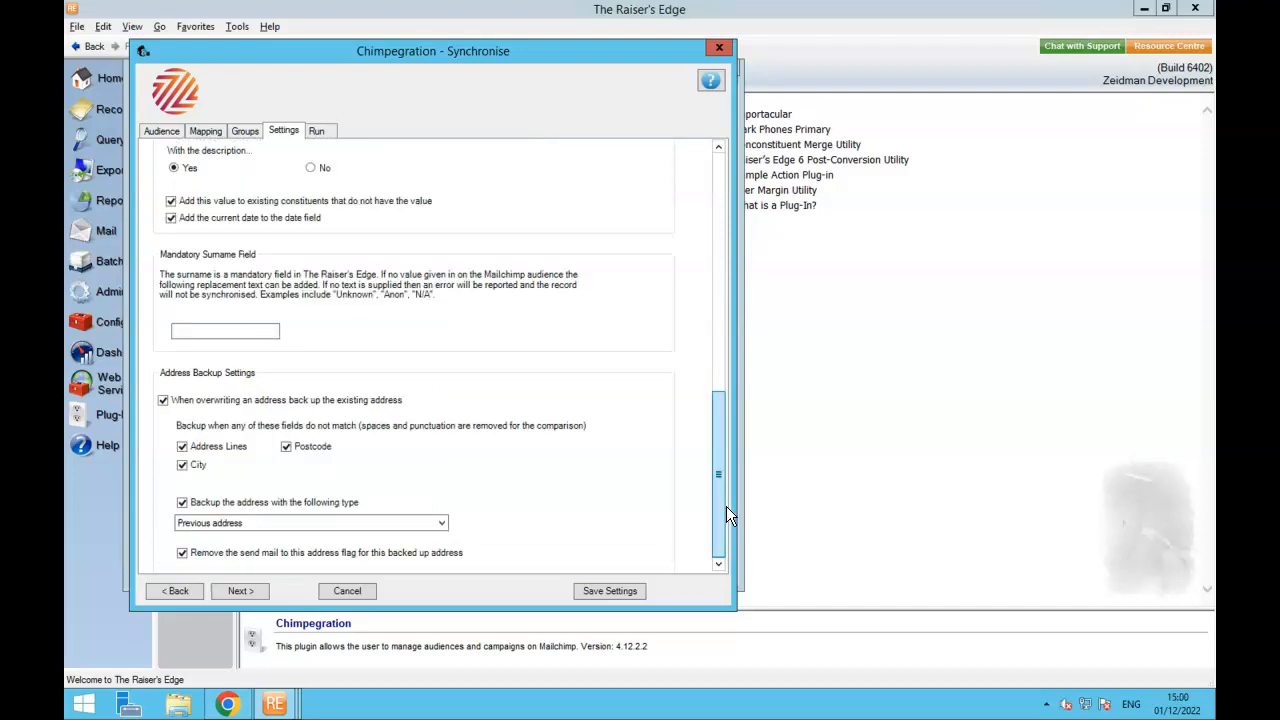
pyautogui.scroll(-1, 726, 506)
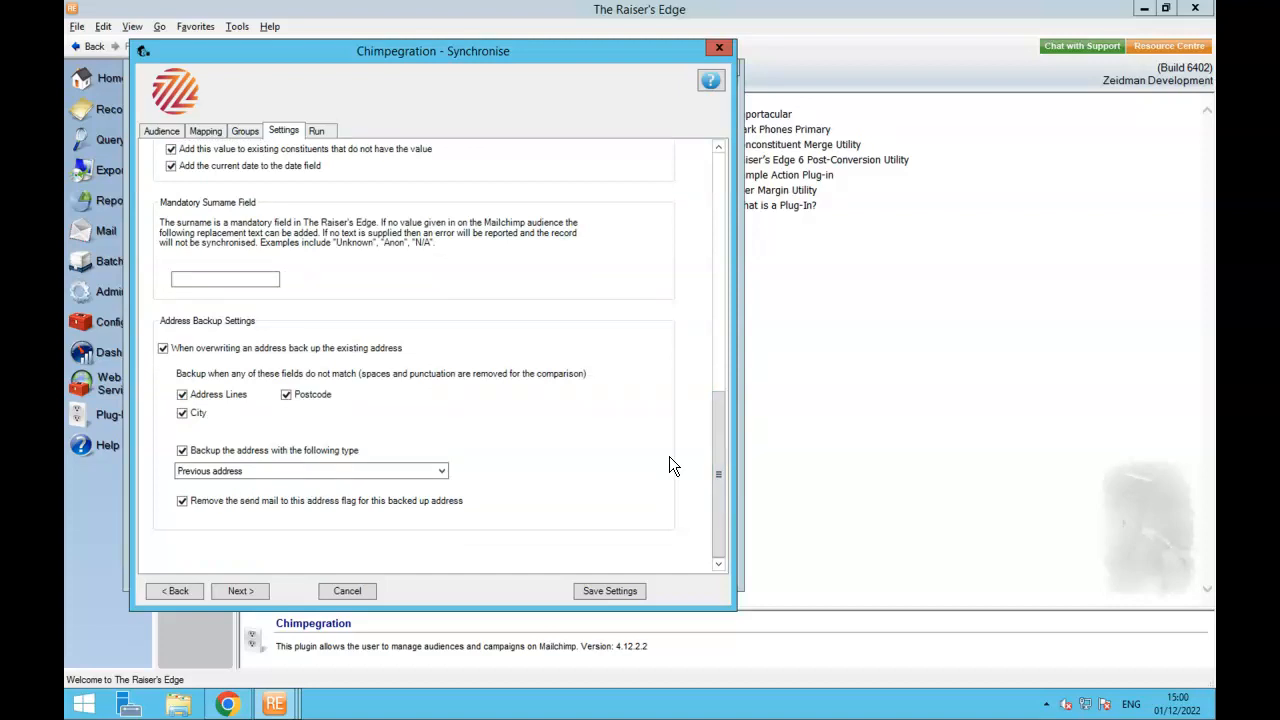
# Step: Run the synchronisation for records changed from a chosen date, with Review All Records and conflicts set to Show for review
pyautogui.click(324, 132)
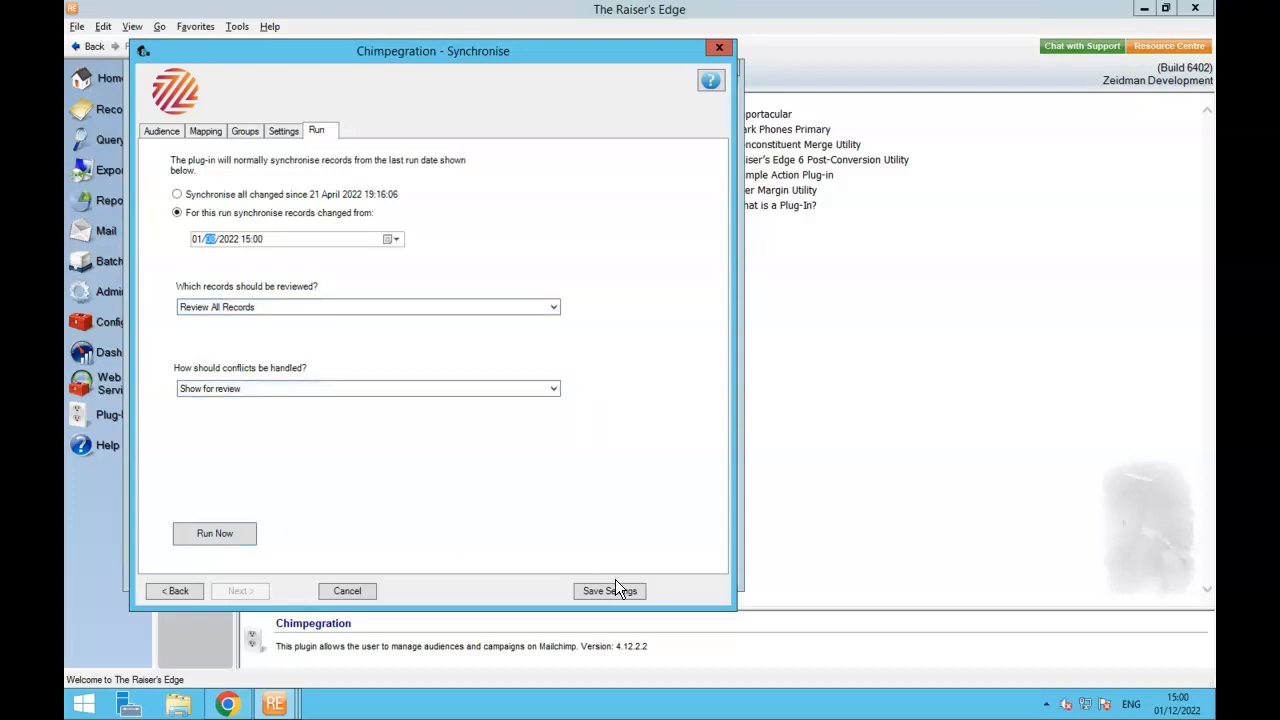
pyautogui.click(662, 401)
pyautogui.click(253, 538)
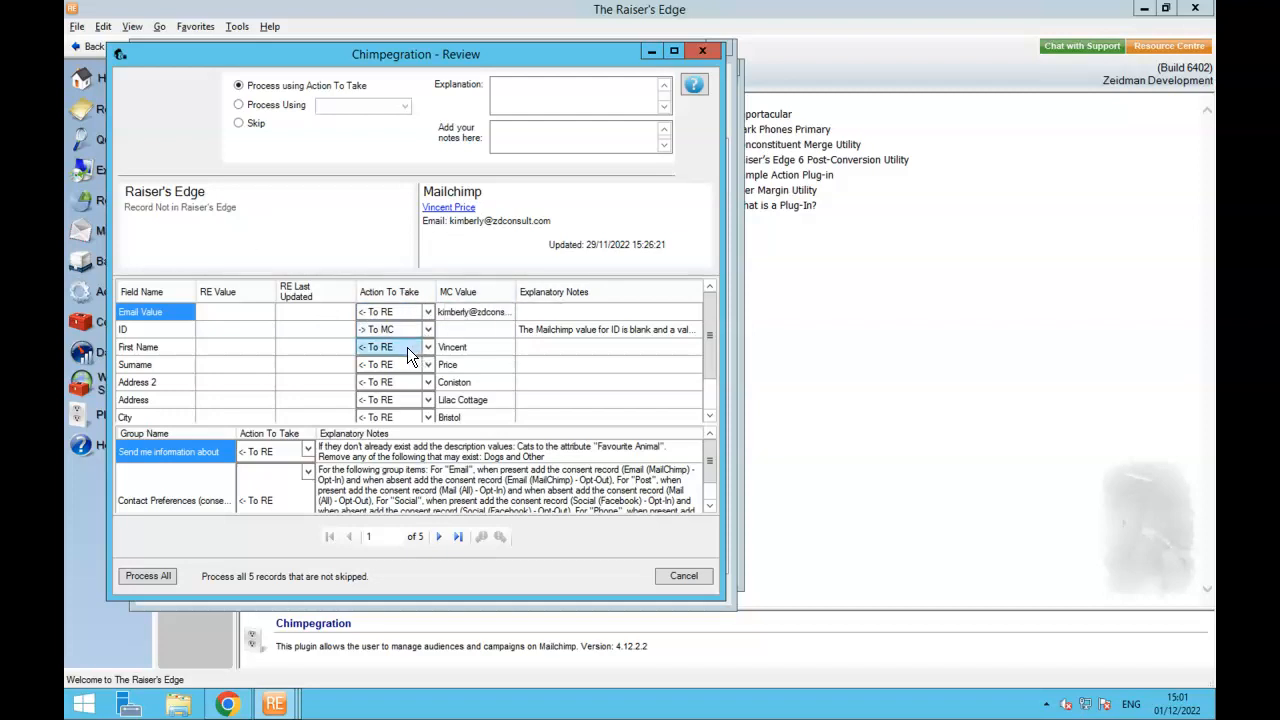
# Step: Go through every record in the review and examine the field values, group changes and actions to take
pyautogui.click(713, 417)
pyautogui.click(713, 417)
pyautogui.click(713, 417)
pyautogui.moveTo(712, 380); pyautogui.dragTo(713, 332)
pyautogui.moveTo(708, 458)
pyautogui.mouseDown()
pyautogui.moveTo(710, 483)
pyautogui.moveTo(714, 453)
pyautogui.mouseUp()
pyautogui.click(437, 535)
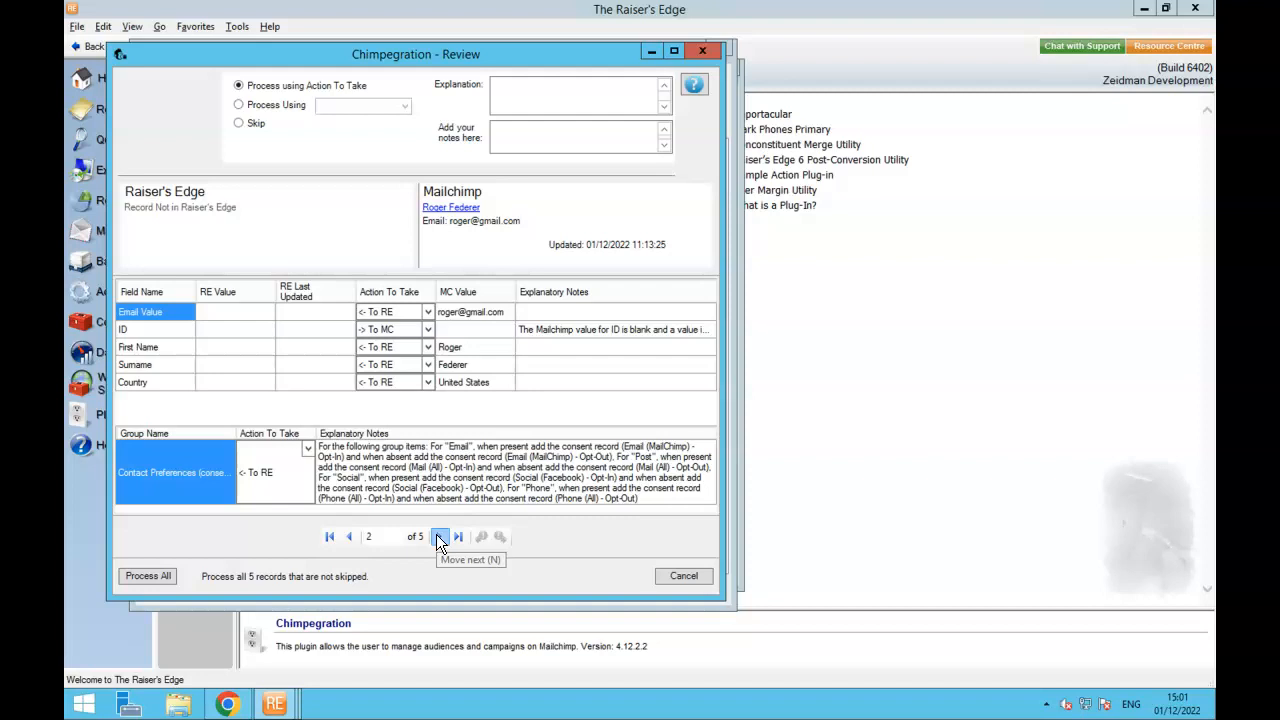
pyautogui.click(437, 535)
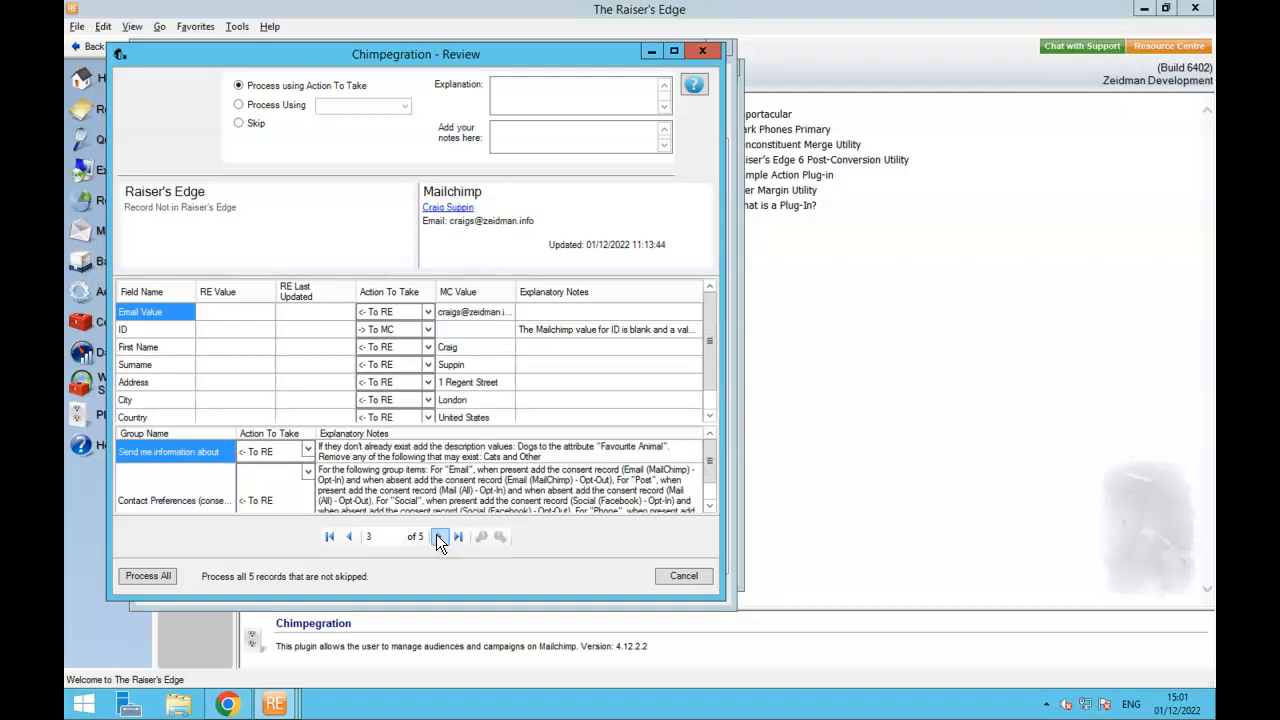
pyautogui.click(437, 537)
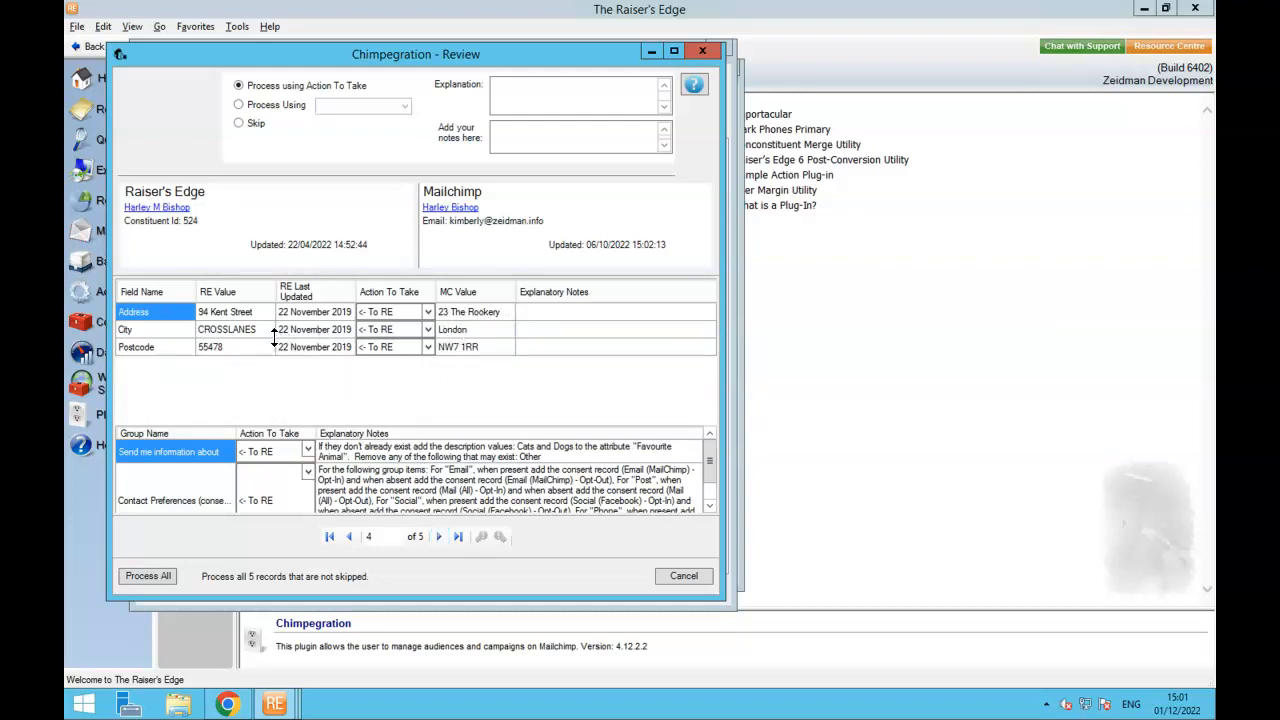
pyautogui.click(437, 537)
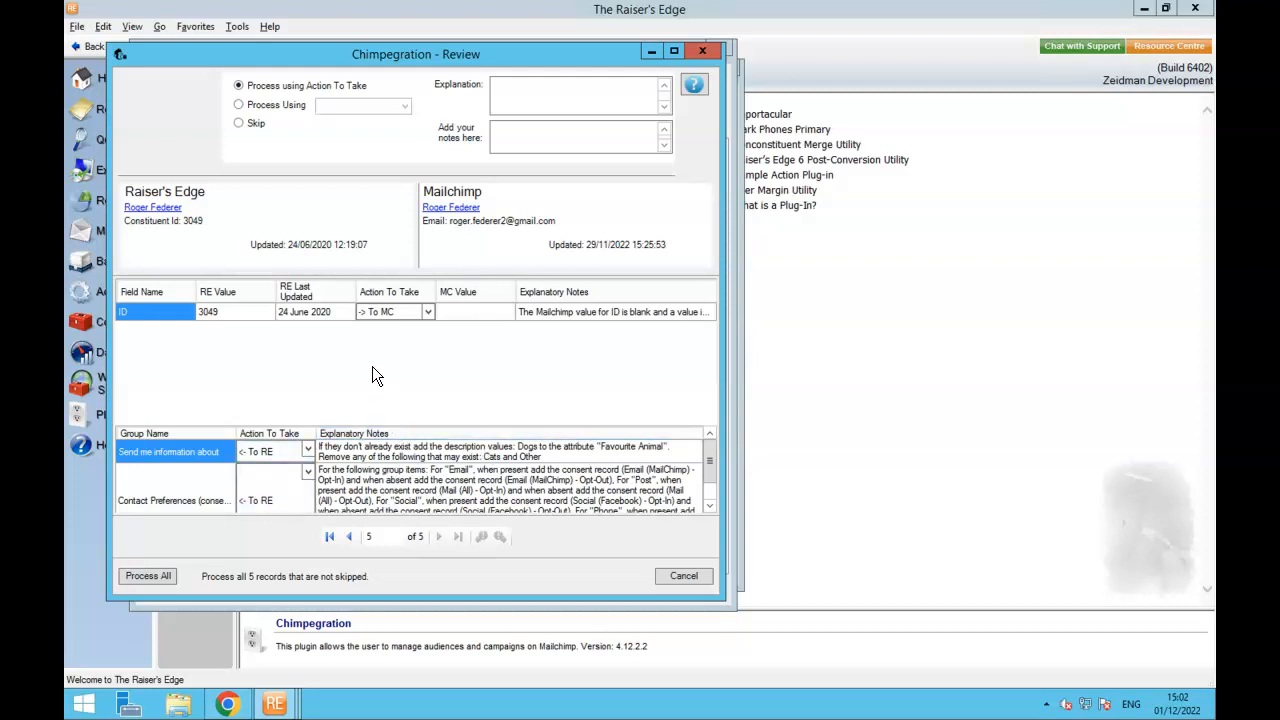
# Step: Process all the reviewed records, dismiss the synchronisation summary and close Chimpegration
pyautogui.click(147, 577)
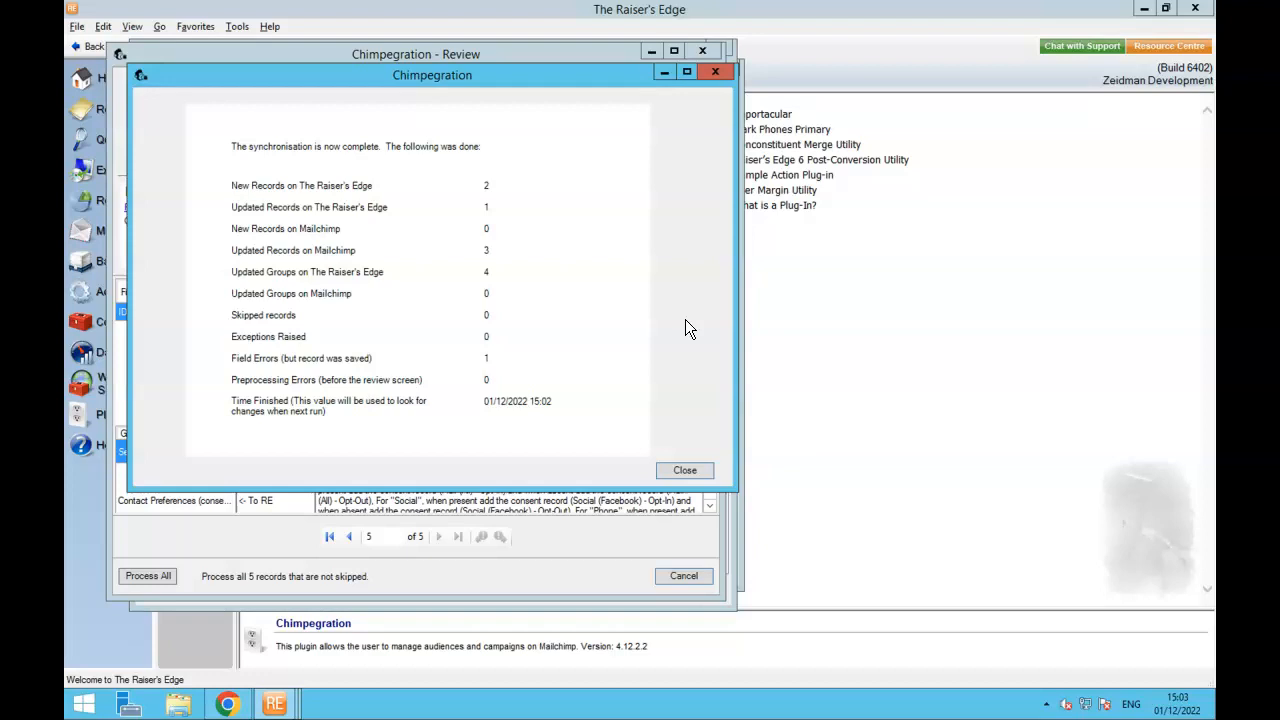
pyautogui.click(710, 469)
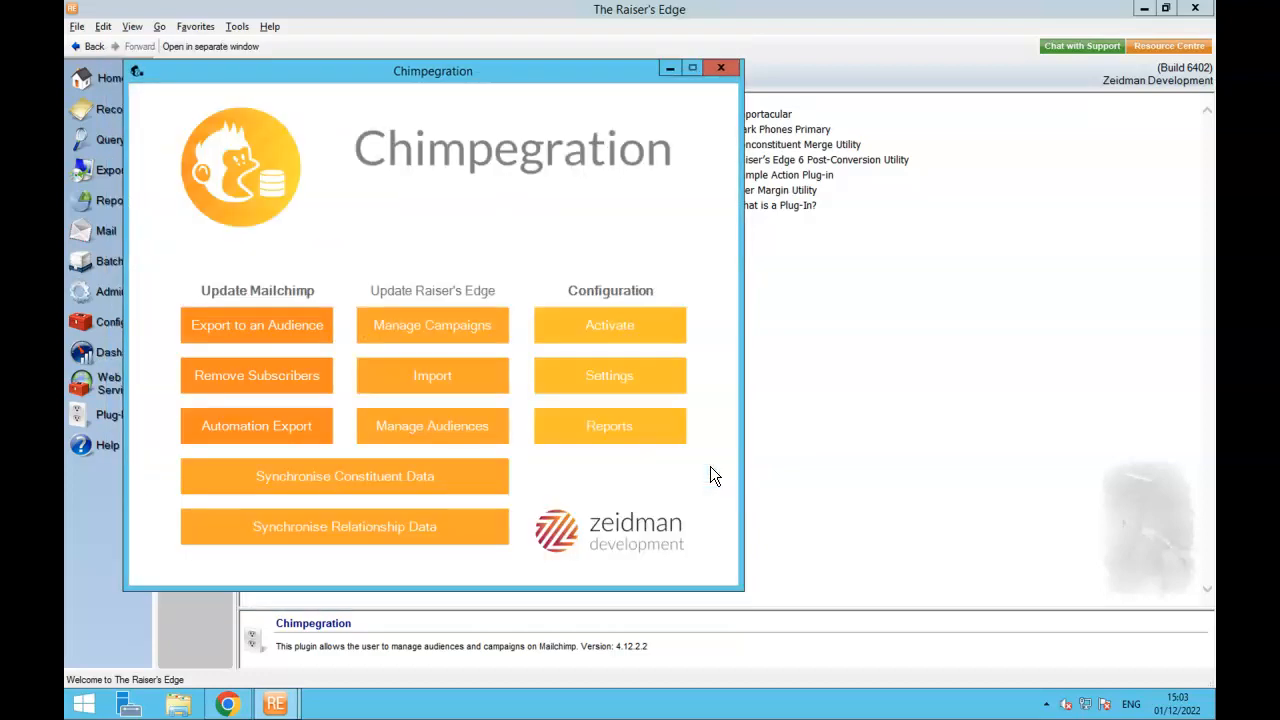
pyautogui.click(720, 68)
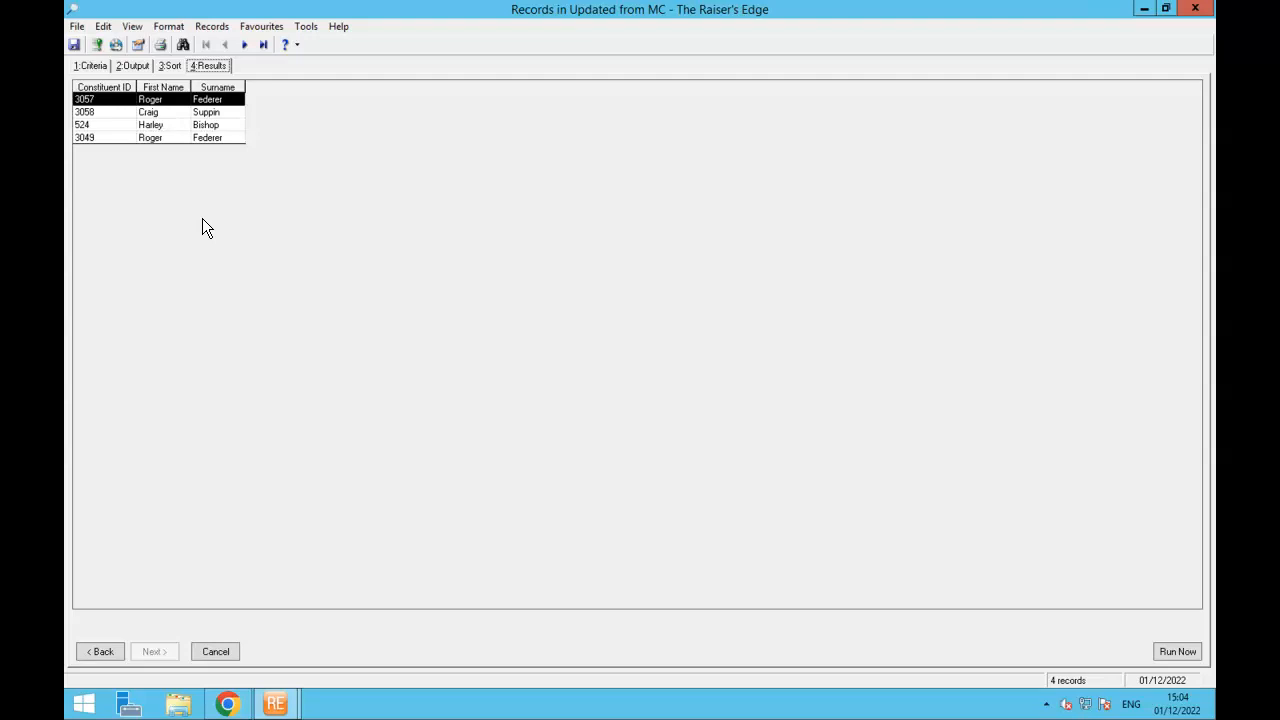
# Step: In the Updated from MC query results, open the second constituent's record, examine its email address, consents and attributes, and close it
pyautogui.click(170, 113)
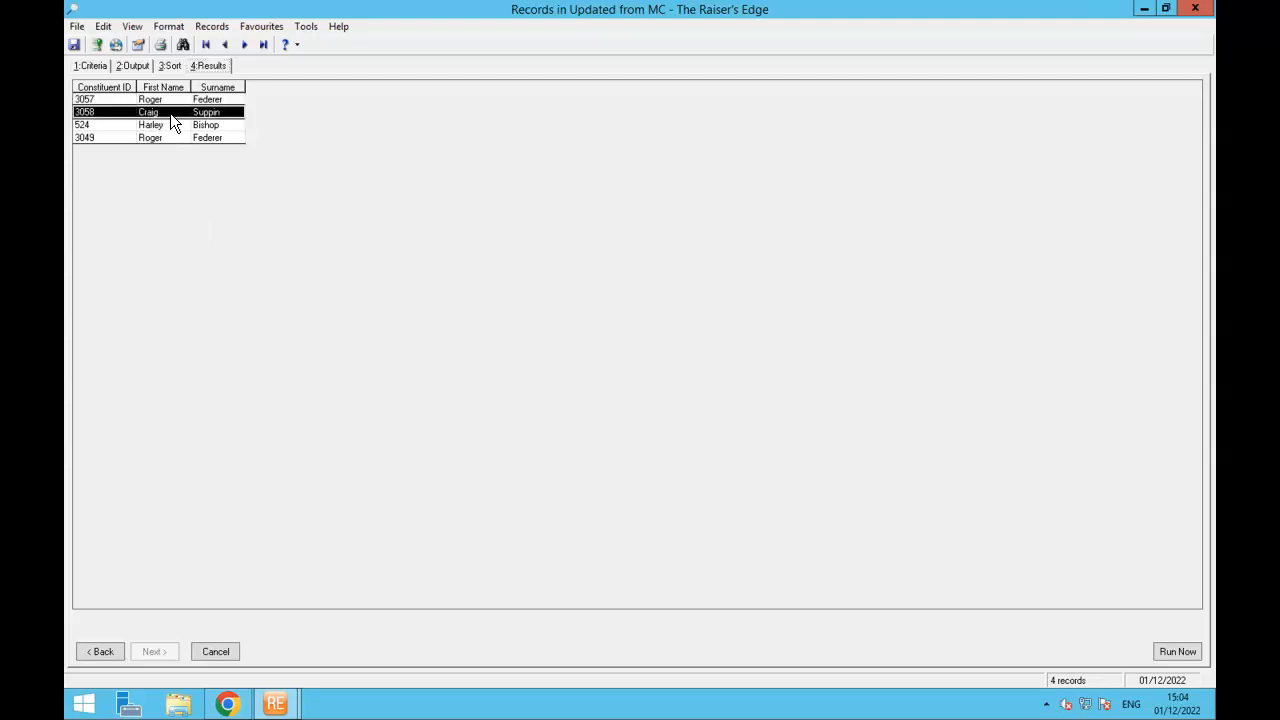
pyautogui.doubleClick(170, 113)
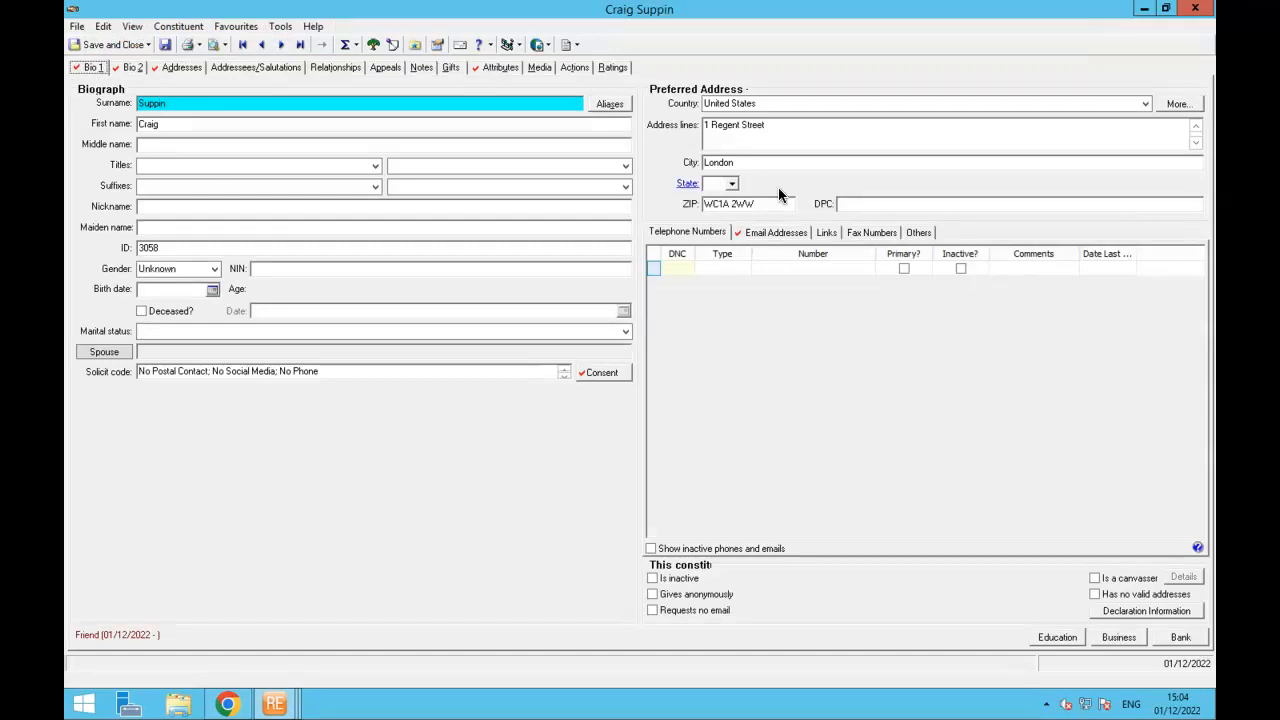
pyautogui.click(736, 234)
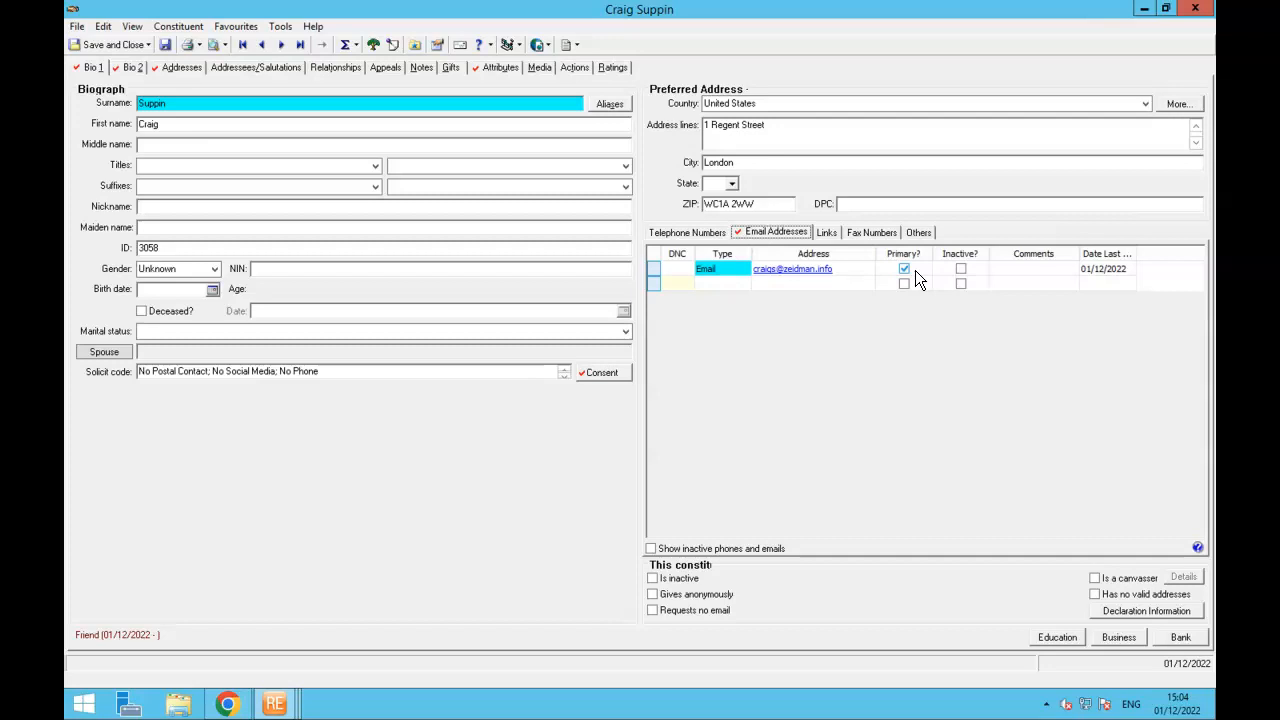
pyautogui.click(603, 372)
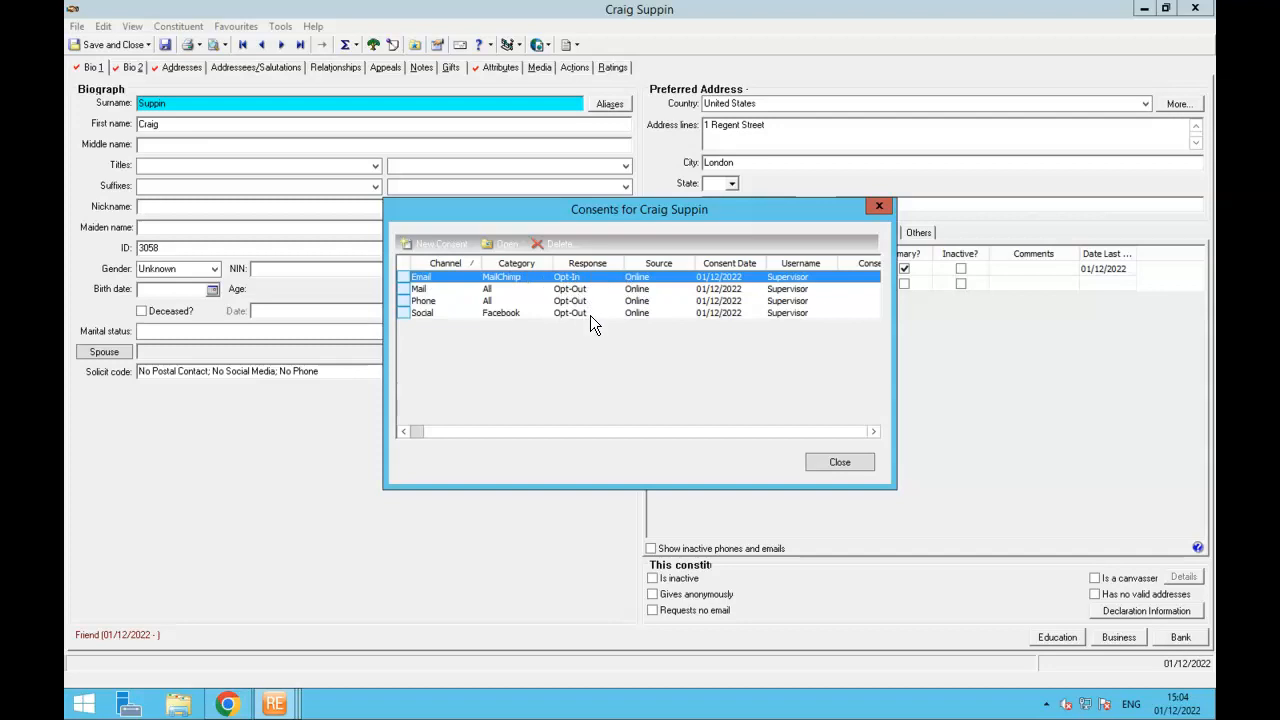
pyautogui.click(851, 460)
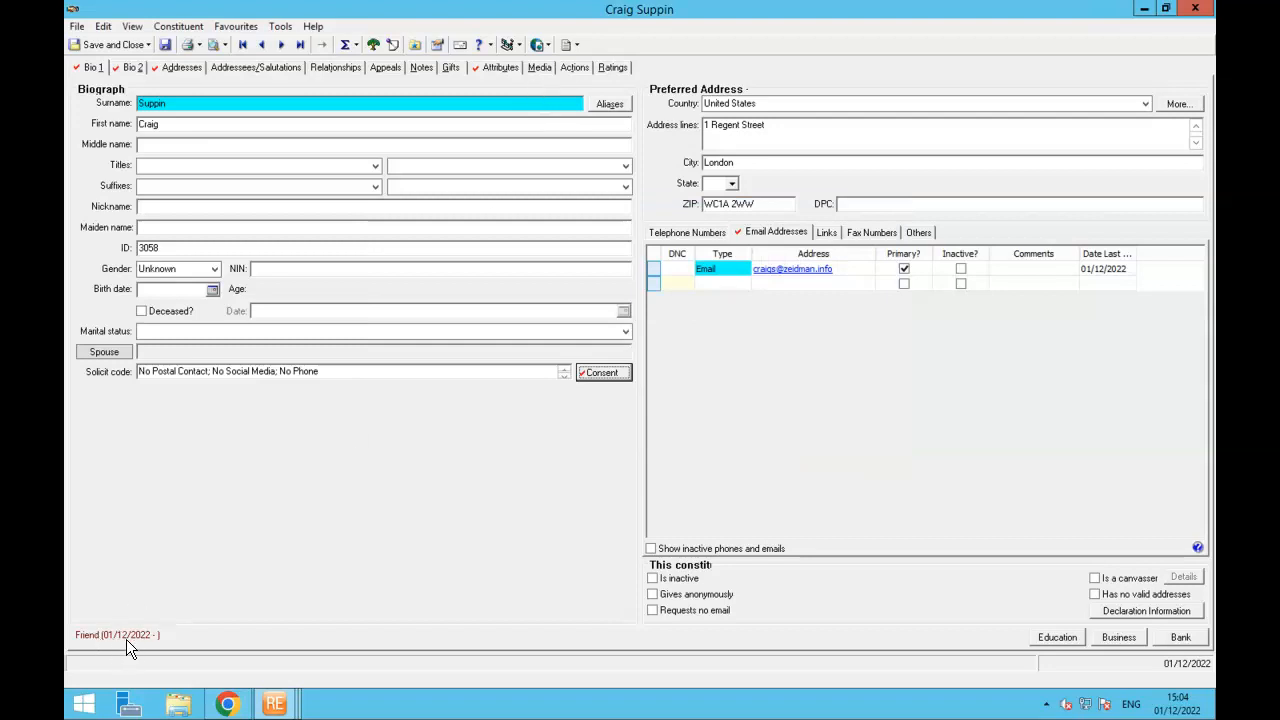
pyautogui.click(482, 68)
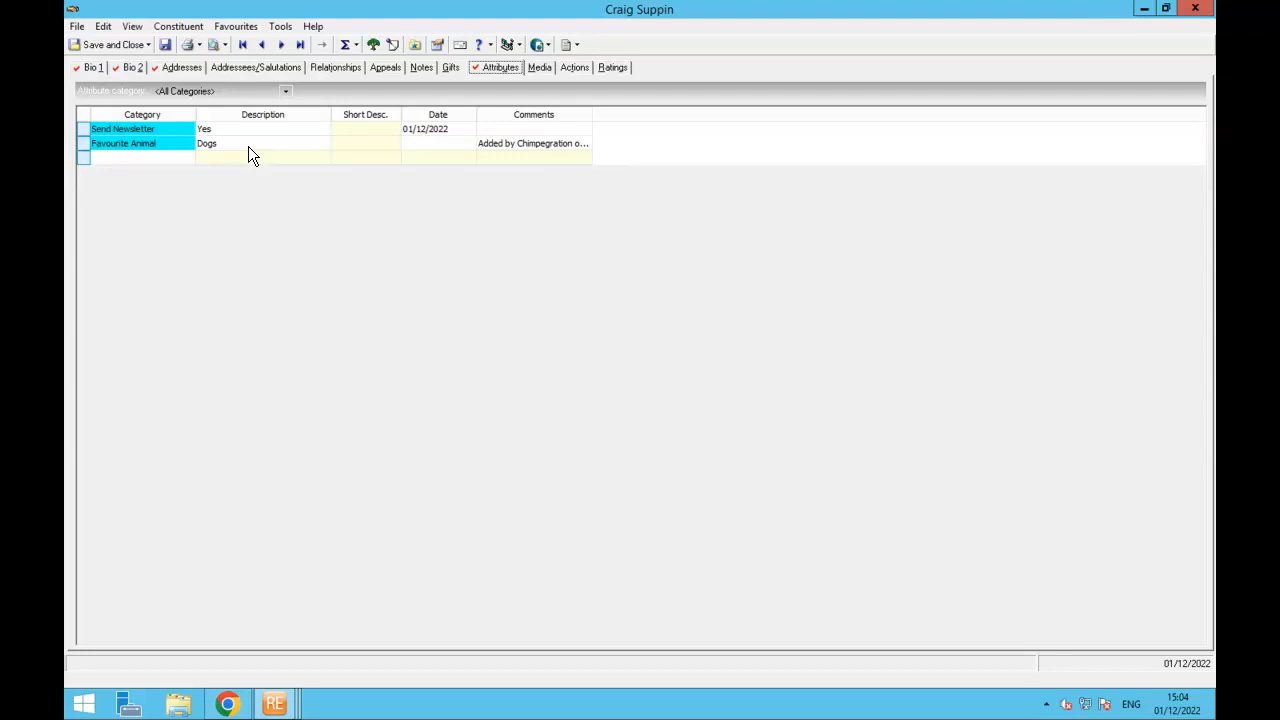
pyautogui.click(107, 44)
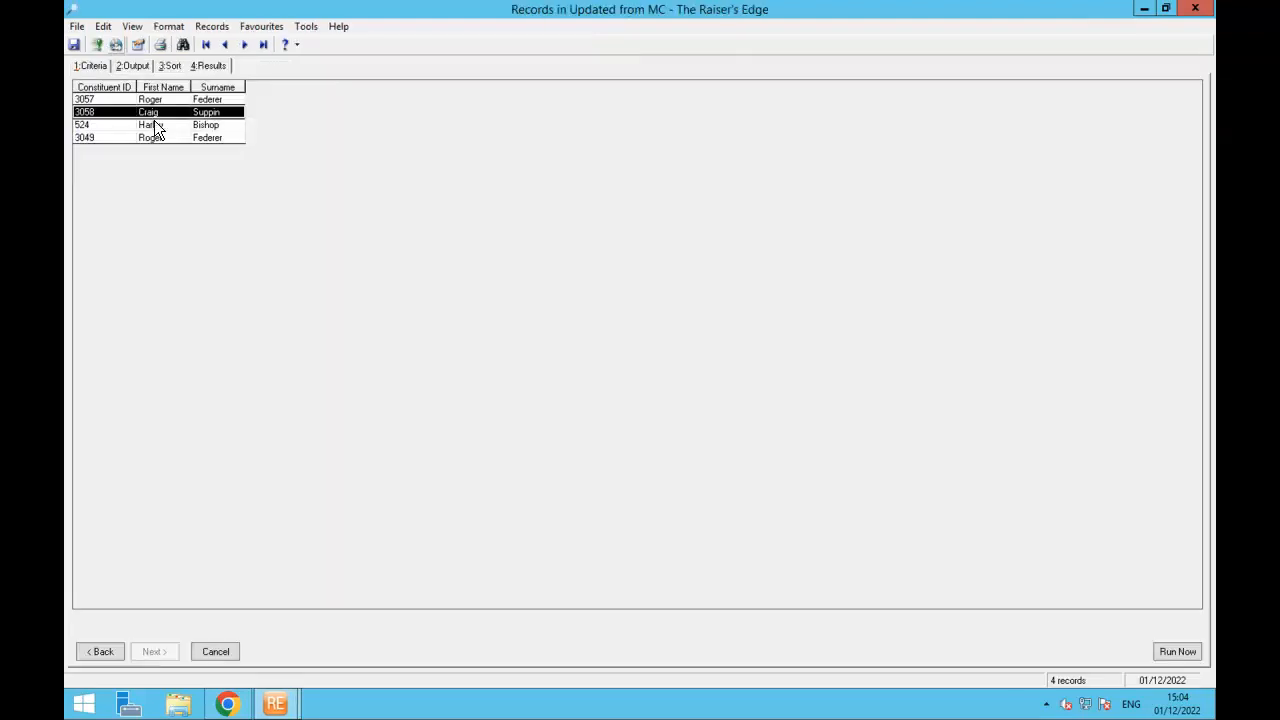
# Step: Open the third constituent's record from the query results and examine its current and previous addresses
pyautogui.doubleClick(160, 125)
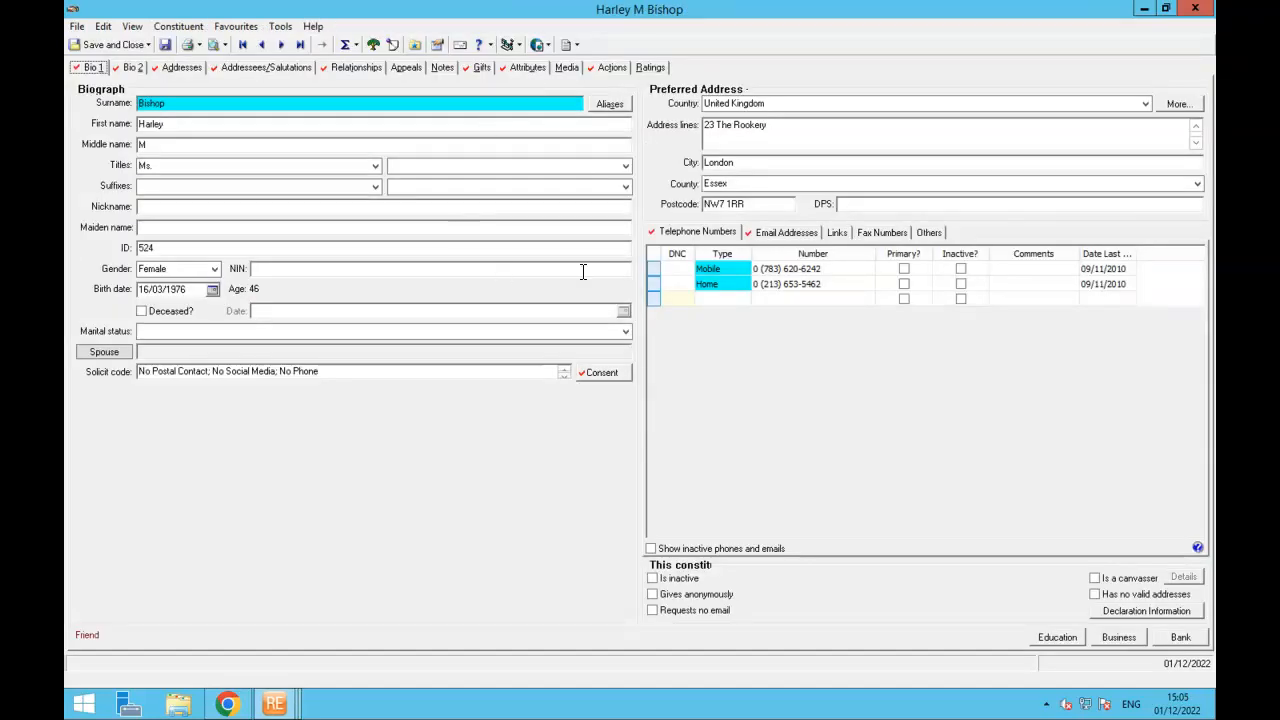
pyautogui.click(182, 66)
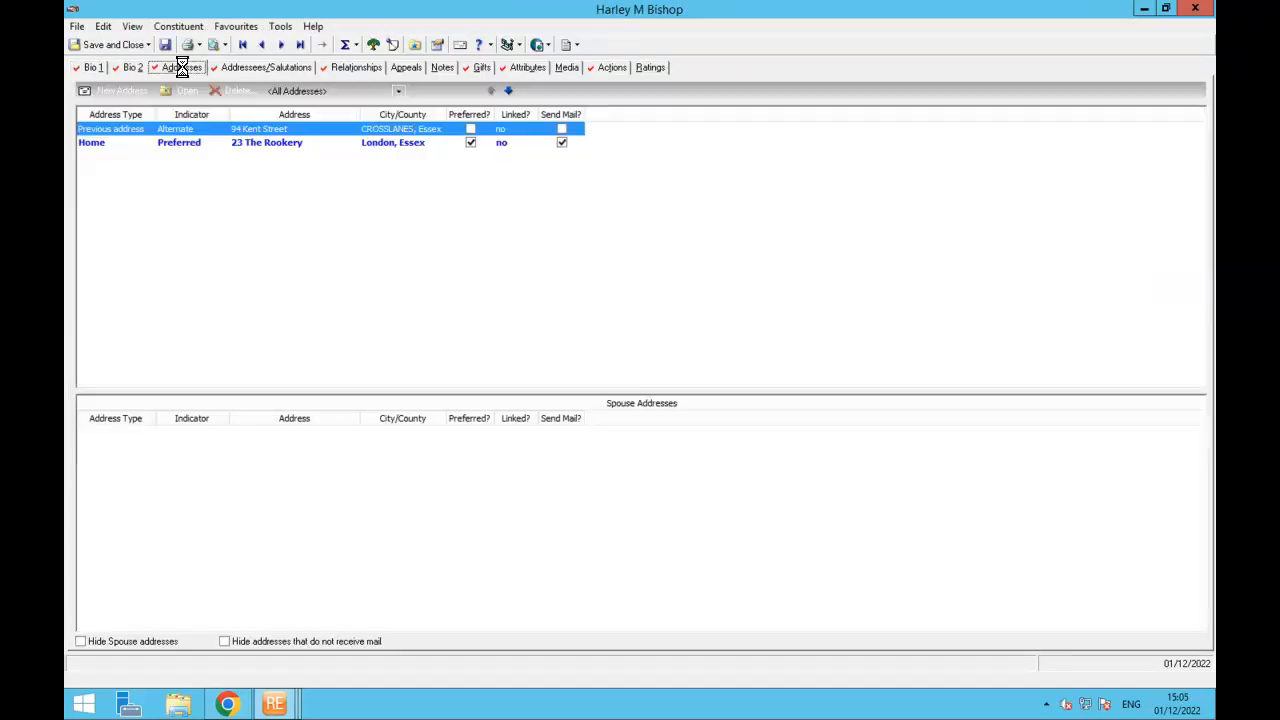